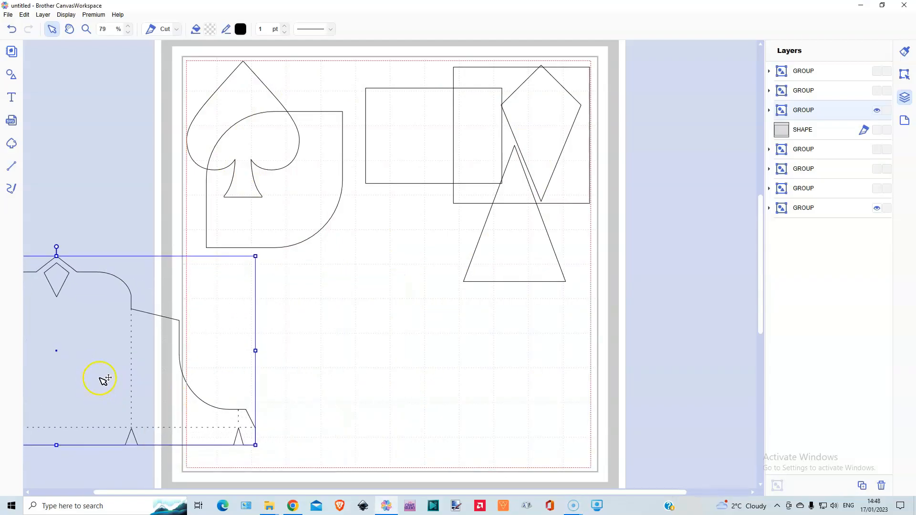
Move the square into the empty lower area, set its width to 4.25" with the aspect ratio kept, and place it near the mat's centre.
{"action": "left_click_drag", "start_coordinate": [543, 338], "coordinate": [443, 388]}
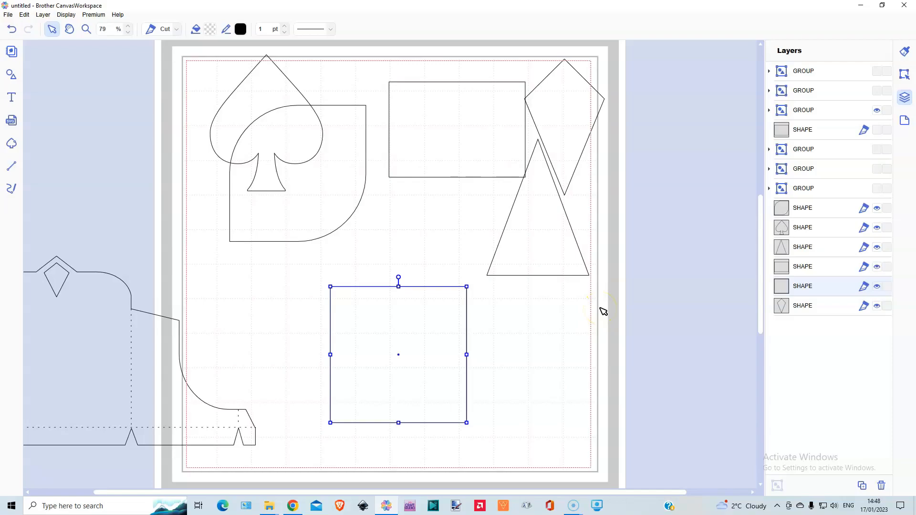
{"action": "left_click", "coordinate": [905, 77]}
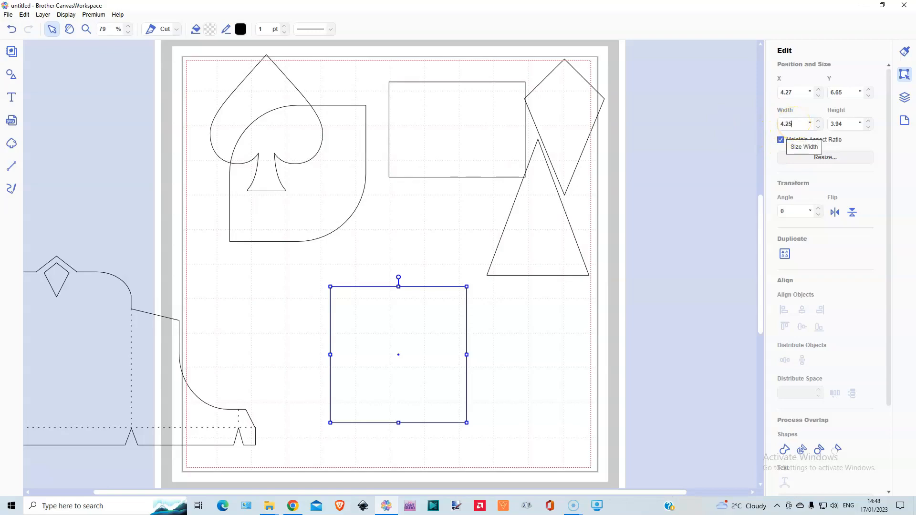
{"action": "key", "text": "Return"}
{"action": "left_click_drag", "start_coordinate": [405, 366], "coordinate": [359, 333]}
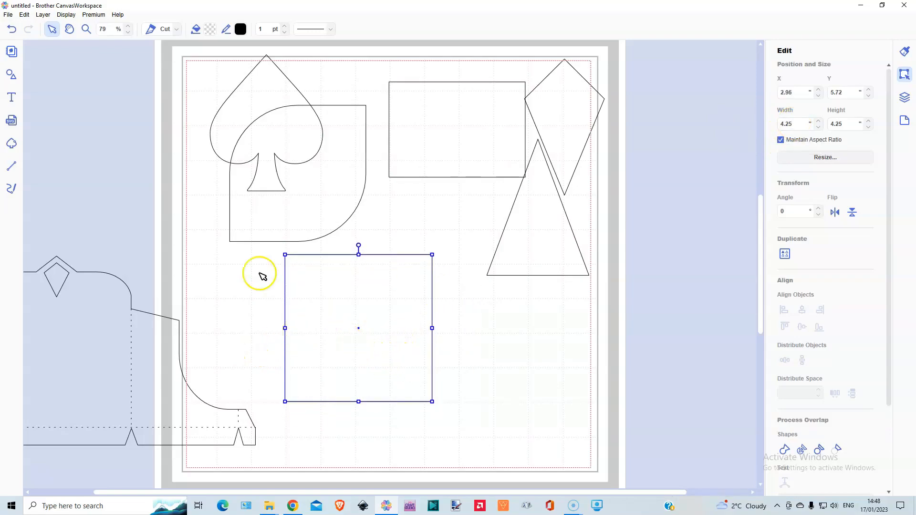
Shift the box template beside the mat and scale the leaf shape with two rounded corners down to about 2.31" above the square.
{"action": "left_click", "coordinate": [76, 320]}
{"action": "left_click_drag", "start_coordinate": [93, 295], "coordinate": [141, 278]}
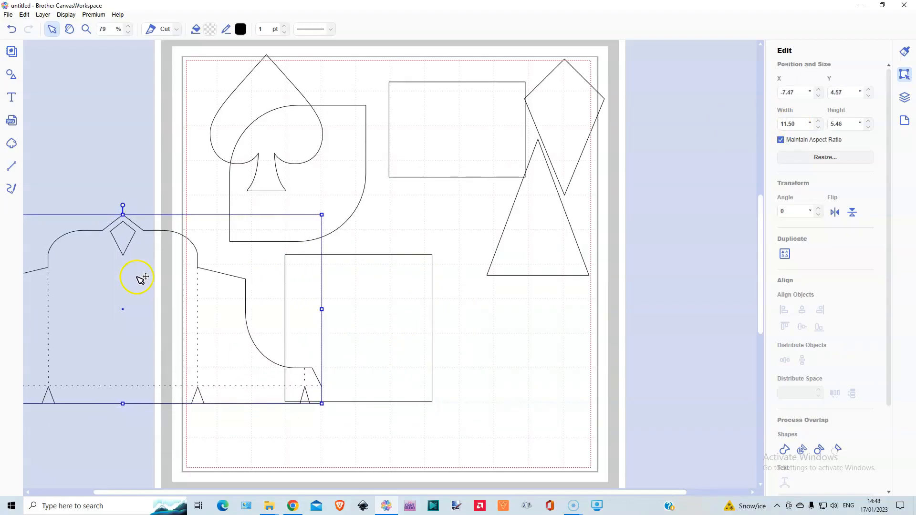
{"action": "left_click_drag", "start_coordinate": [322, 215], "coordinate": [312, 300]}
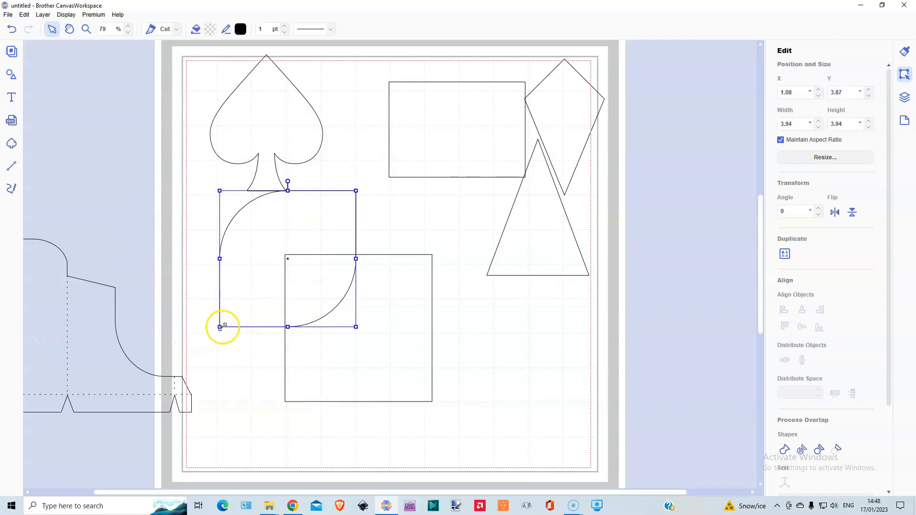
{"action": "left_click_drag", "start_coordinate": [219, 327], "coordinate": [276, 283]}
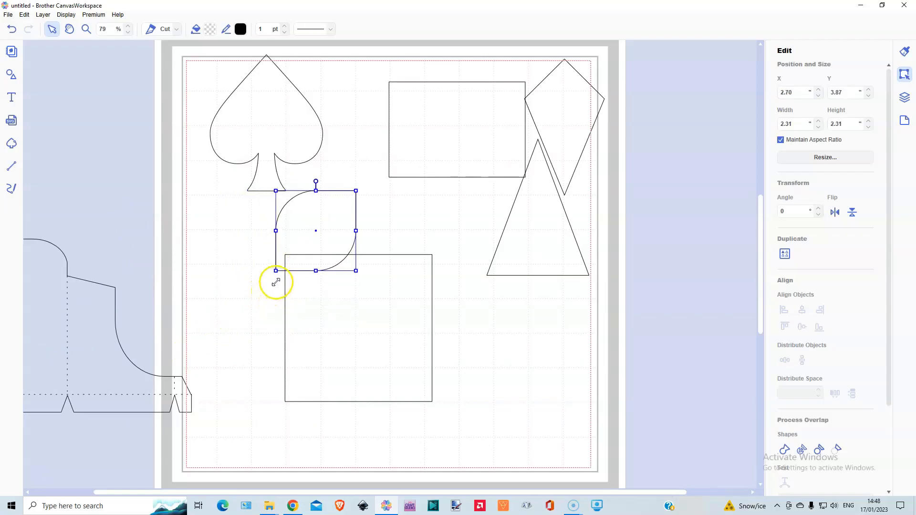
Duplicate the rounded leaf shape twice and park one copy outside the mat, left of the spade.
{"action": "left_click", "coordinate": [42, 14]}
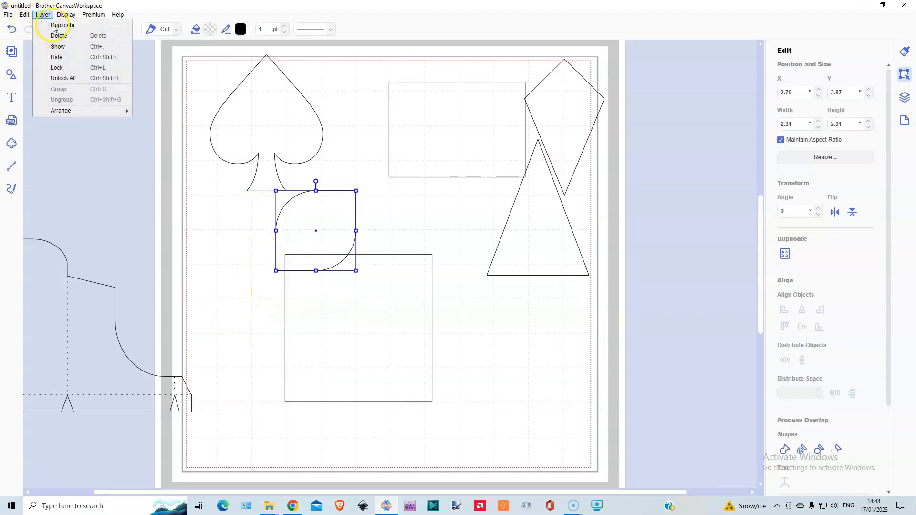
{"action": "left_click", "coordinate": [53, 26]}
{"action": "left_click", "coordinate": [42, 15]}
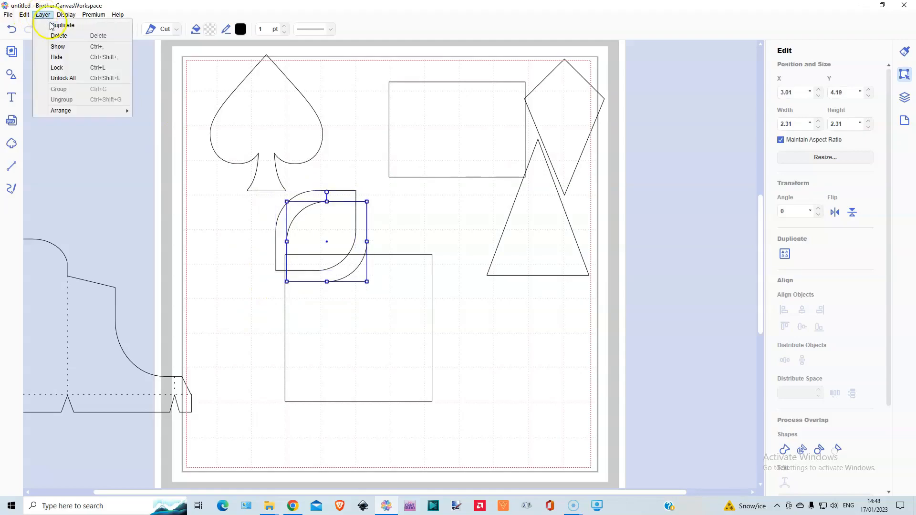
{"action": "left_click", "coordinate": [57, 26]}
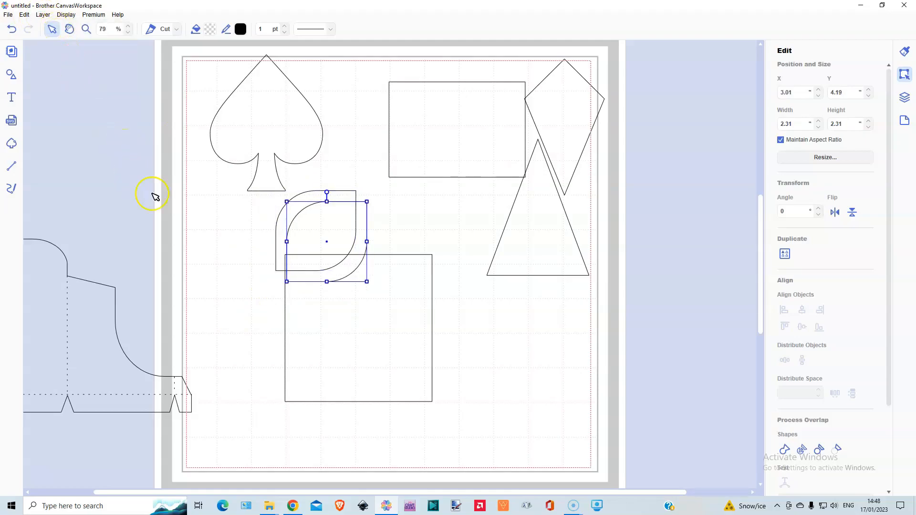
{"action": "left_click_drag", "start_coordinate": [347, 274], "coordinate": [155, 145]}
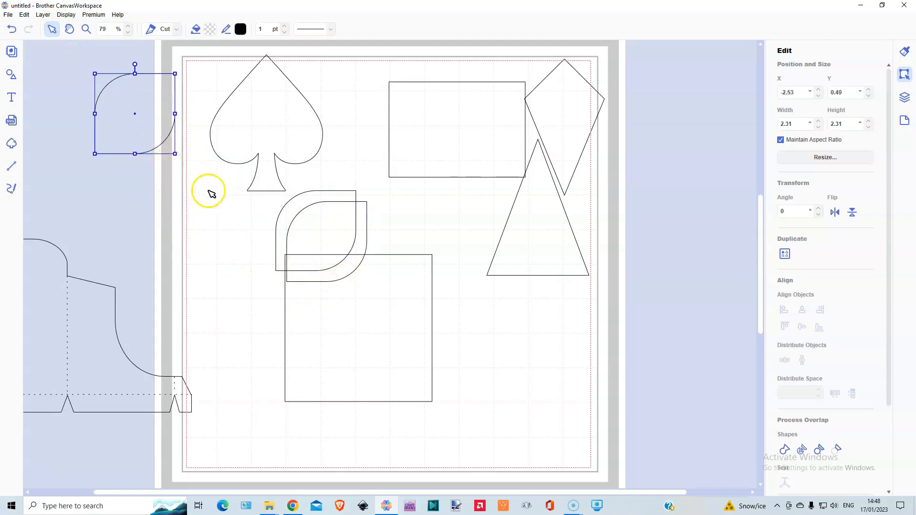
Flip the remaining leaf copy horizontally beside the original and move the spade between the two over the square's upper edge.
{"action": "left_click", "coordinate": [324, 220]}
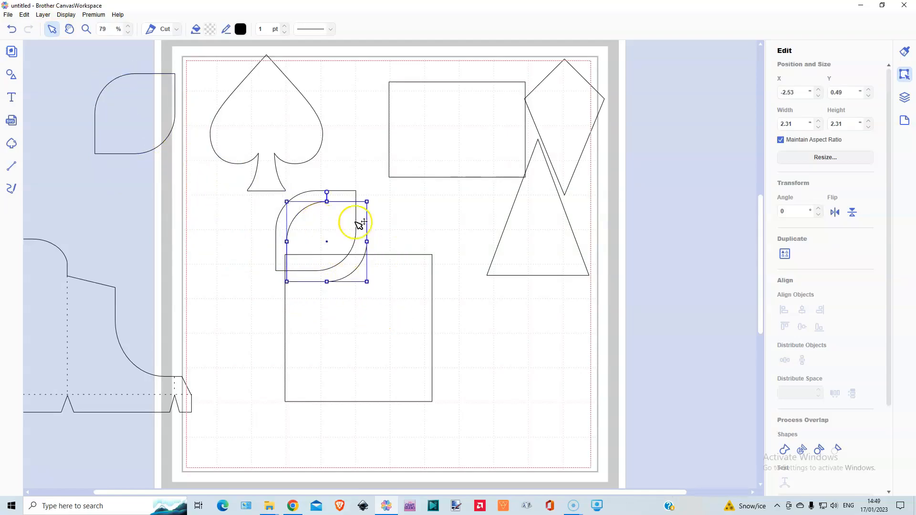
{"action": "left_click", "coordinate": [834, 212]}
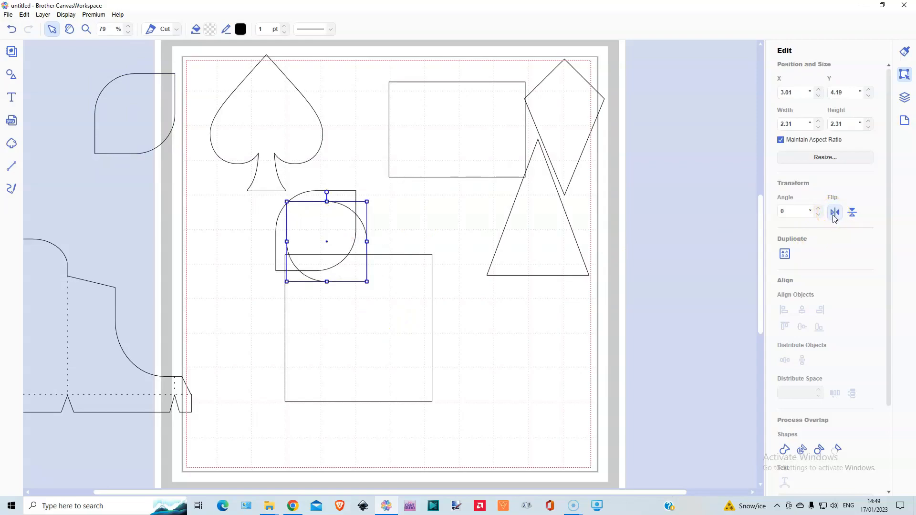
{"action": "left_click_drag", "start_coordinate": [327, 247], "coordinate": [417, 241]}
{"action": "left_click", "coordinate": [293, 126]}
{"action": "left_click_drag", "start_coordinate": [293, 126], "coordinate": [391, 257]}
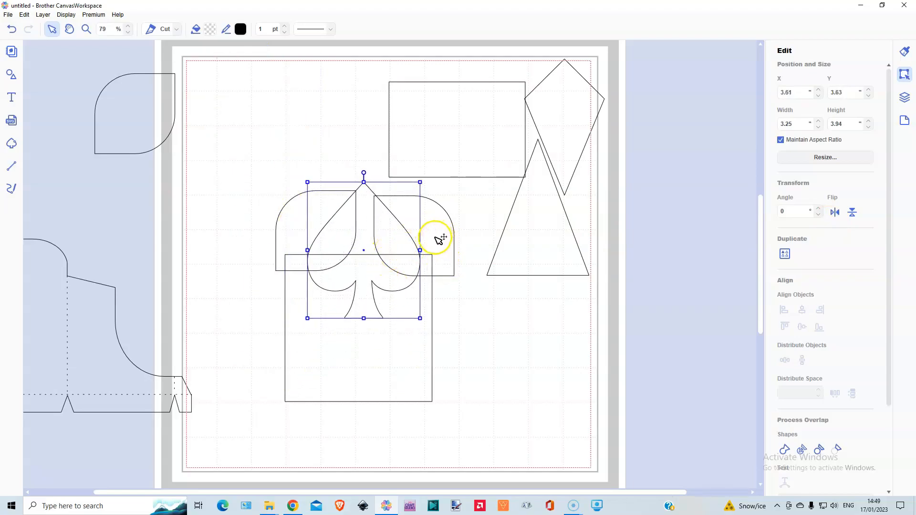
Scale the left leaf to about 1.83" and the right one to about 1.77", placing them flush with the square's side edges.
{"action": "left_click_drag", "start_coordinate": [295, 222], "coordinate": [305, 221]}
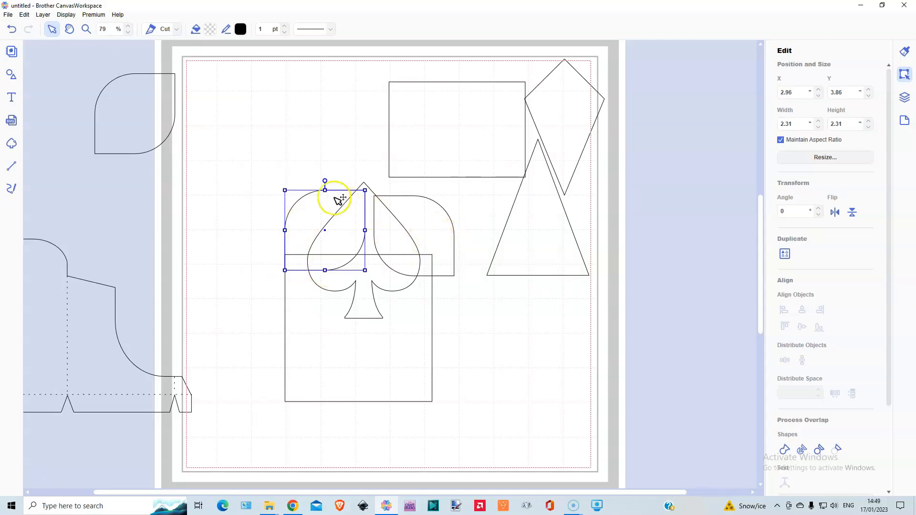
{"action": "left_click_drag", "start_coordinate": [365, 190], "coordinate": [348, 207]}
{"action": "left_click", "coordinate": [430, 236]}
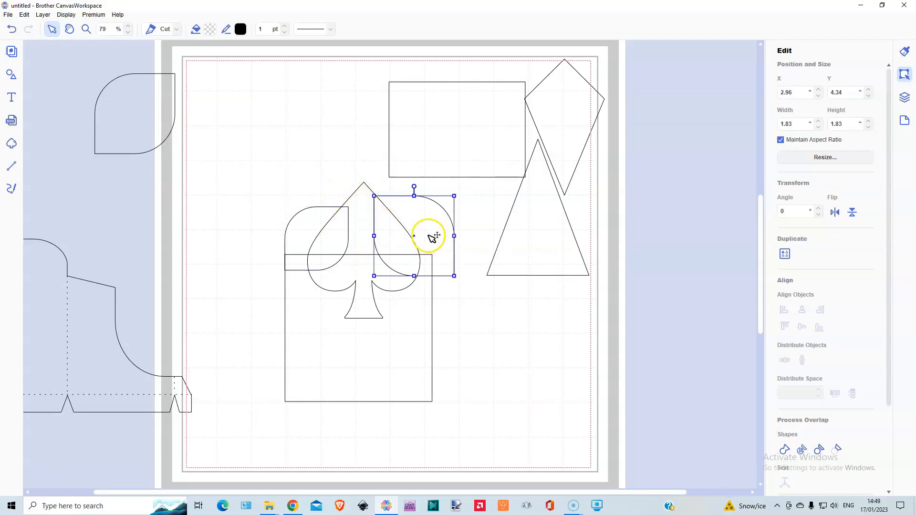
{"action": "left_click_drag", "start_coordinate": [371, 194], "coordinate": [390, 215]}
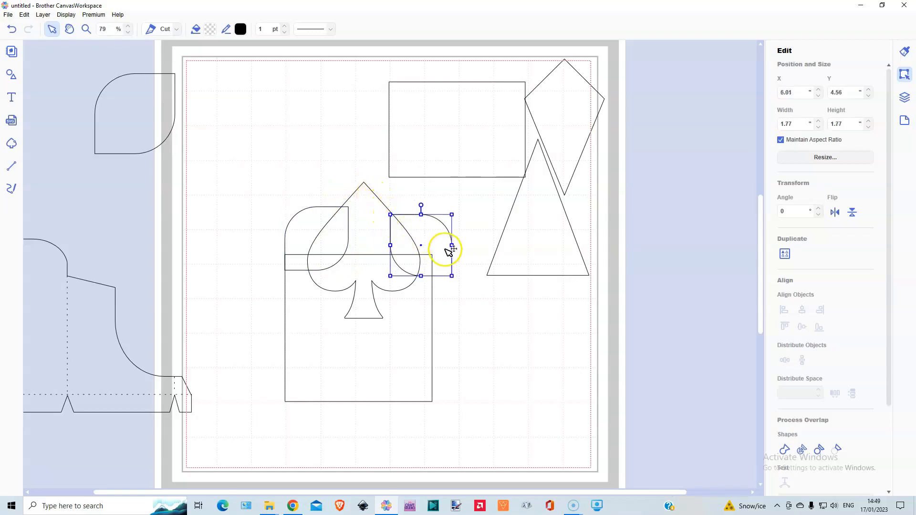
{"action": "left_click_drag", "start_coordinate": [442, 239], "coordinate": [422, 237]}
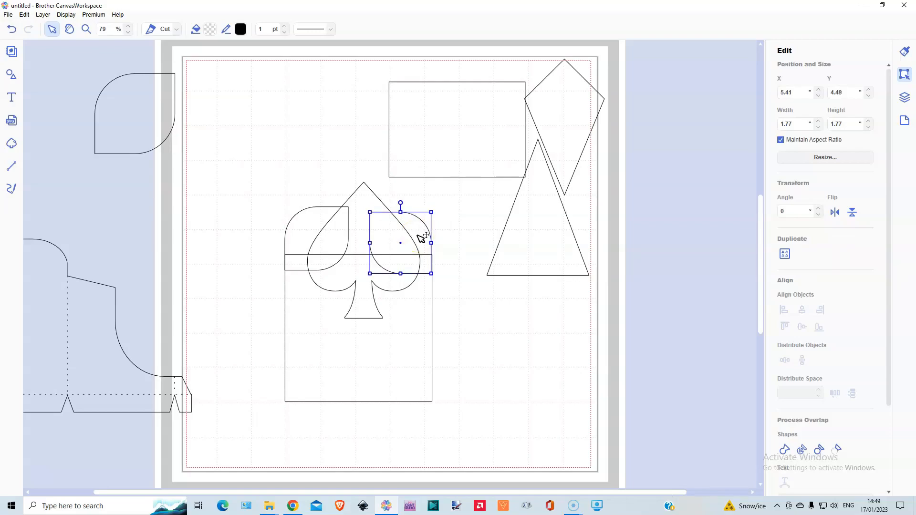
{"action": "left_click_drag", "start_coordinate": [418, 235], "coordinate": [420, 239]}
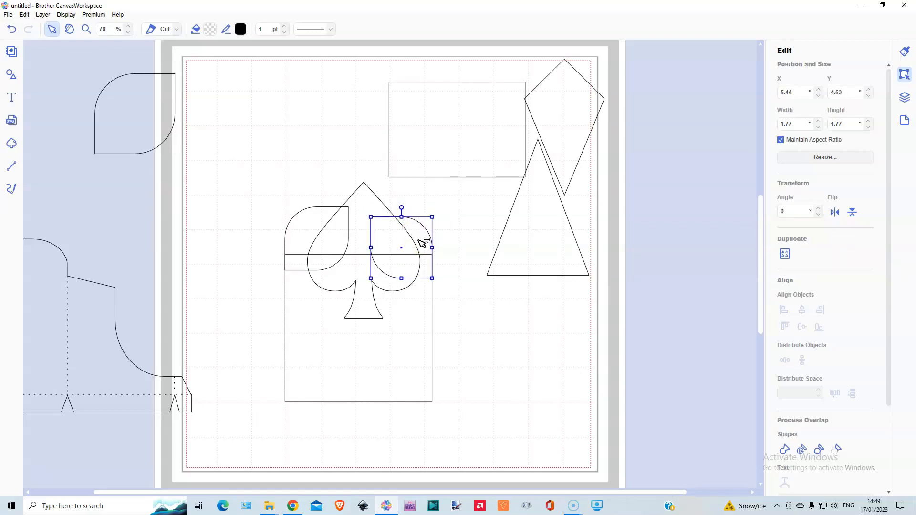
Lower the left leaf to the height of the right one and align both shapes vertically by their middles.
{"action": "left_click_drag", "start_coordinate": [311, 226], "coordinate": [311, 236]}
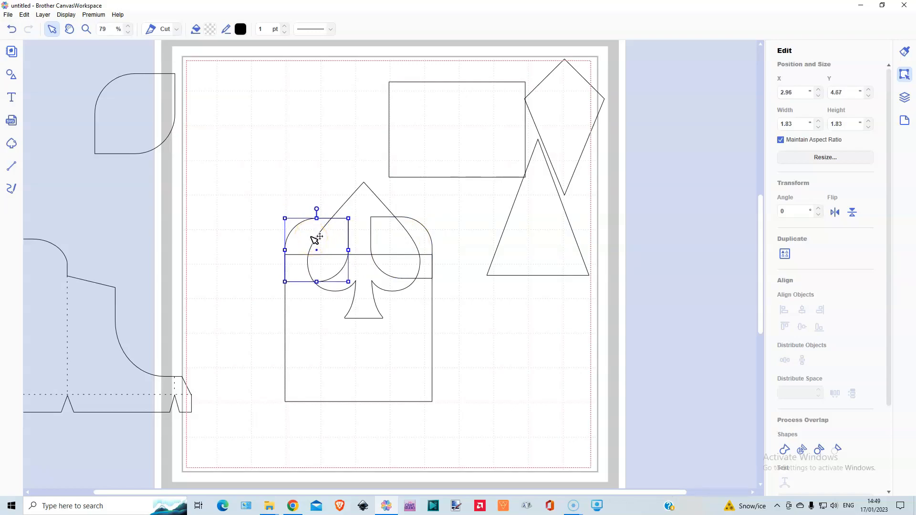
{"action": "left_click", "coordinate": [433, 237], "text": "shift"}
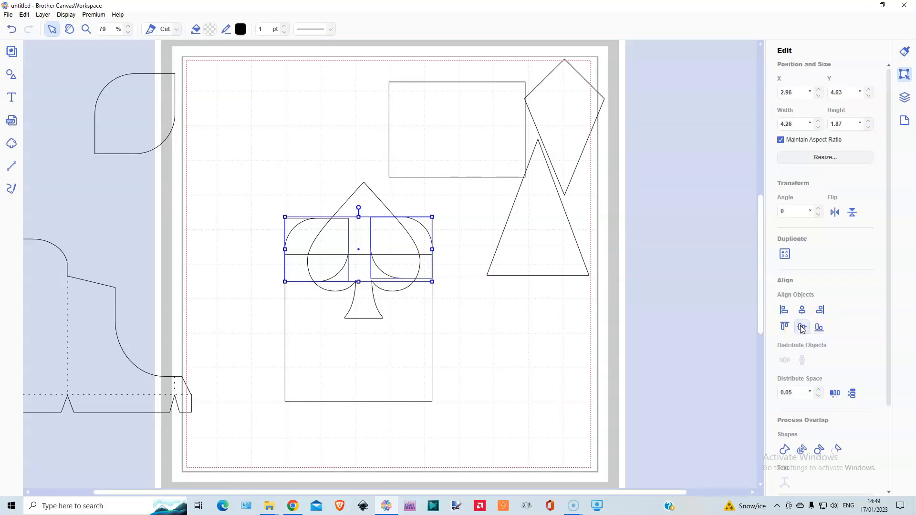
{"action": "left_click", "coordinate": [802, 328]}
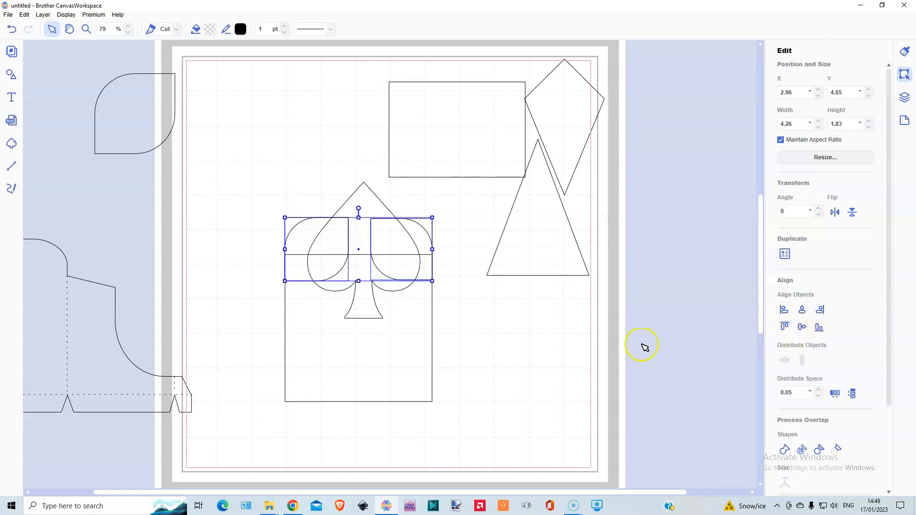
{"action": "left_click", "coordinate": [490, 364]}
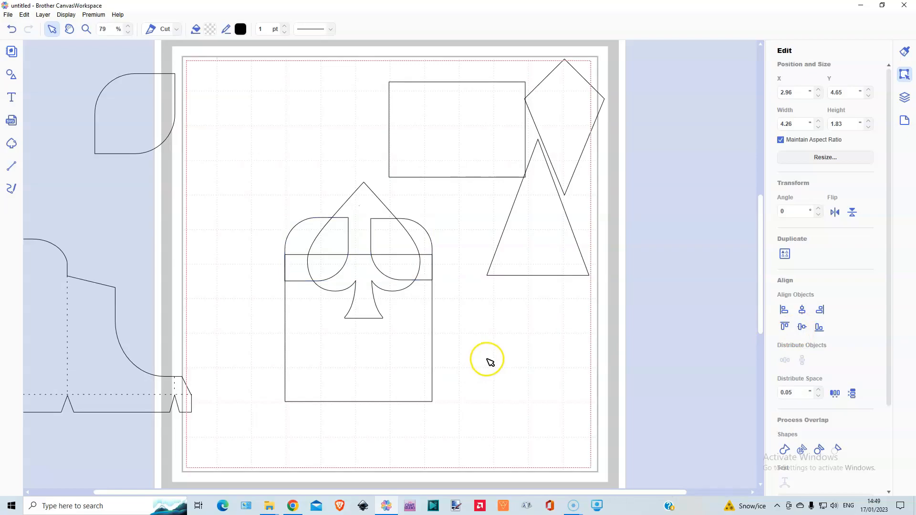
Scale the spade down to about 2.67" by 3.22" and reposition it between the two leaf shapes.
{"action": "left_click", "coordinate": [358, 206]}
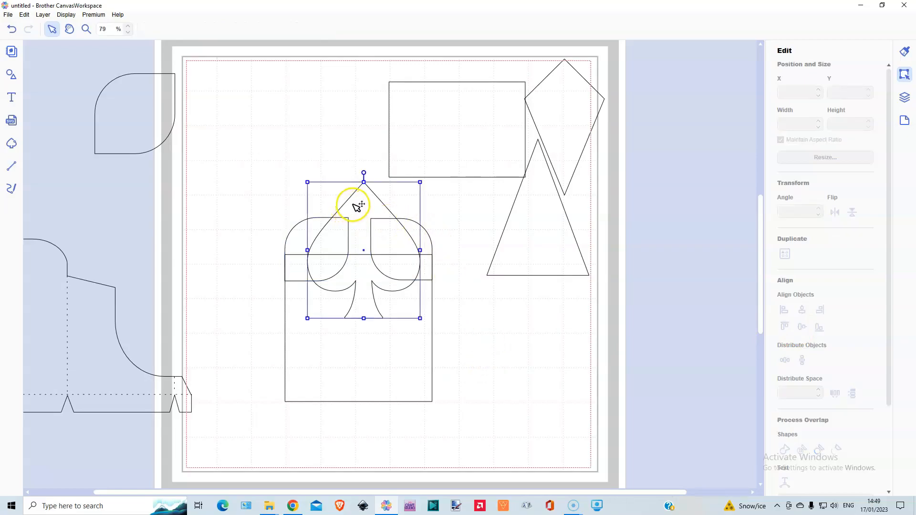
{"action": "left_click_drag", "start_coordinate": [307, 182], "coordinate": [334, 202]}
{"action": "left_click_drag", "start_coordinate": [375, 283], "coordinate": [360, 281]}
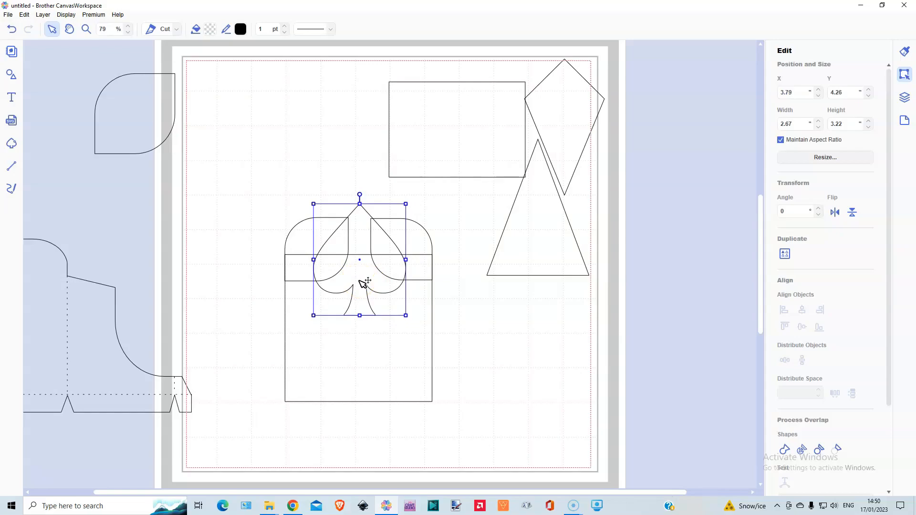
Bring the template's pointed top alongside for reference, widen the spade to about 3.29", and reposition its tip midway between the leaf shapes.
{"action": "left_click", "coordinate": [62, 292]}
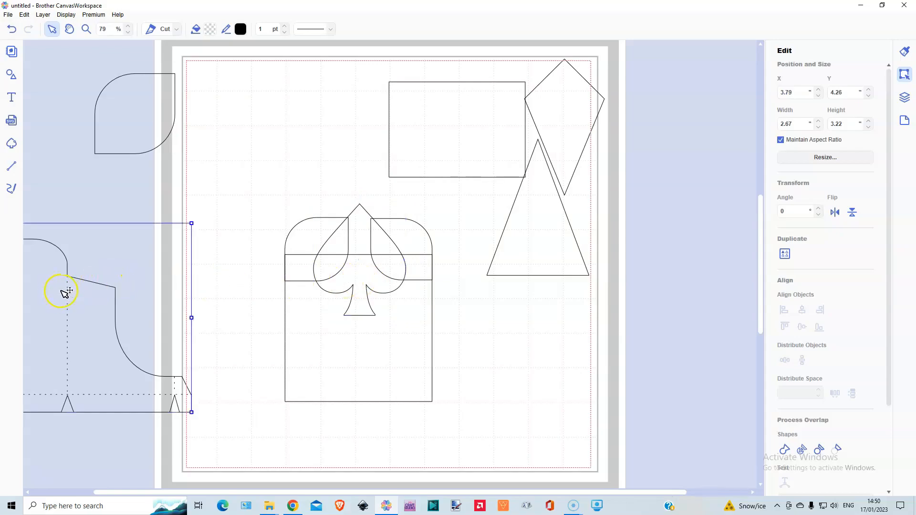
{"action": "left_click_drag", "start_coordinate": [129, 311], "coordinate": [182, 328]}
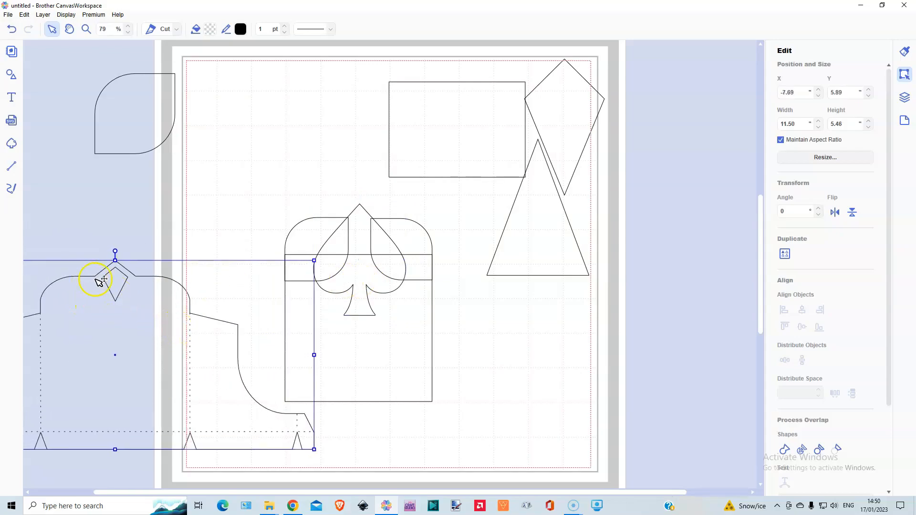
{"action": "left_click", "coordinate": [370, 278]}
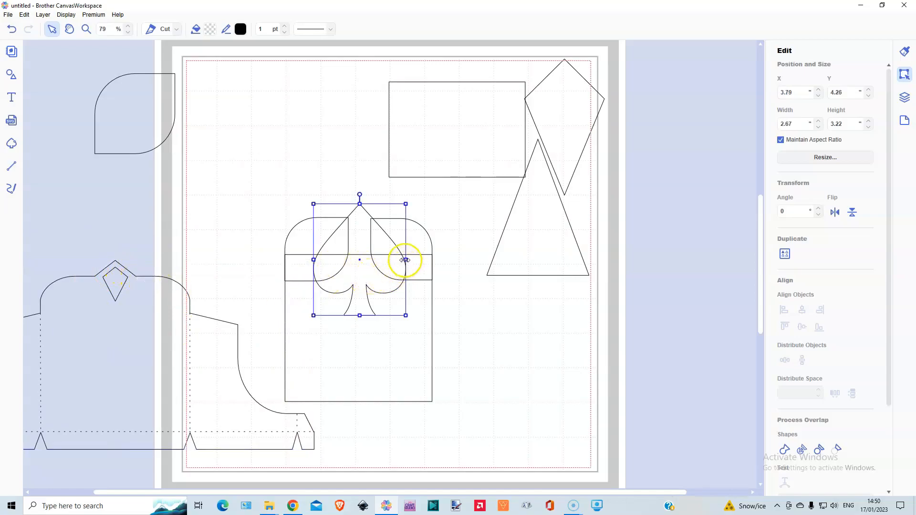
{"action": "left_click_drag", "start_coordinate": [411, 259], "coordinate": [428, 259]}
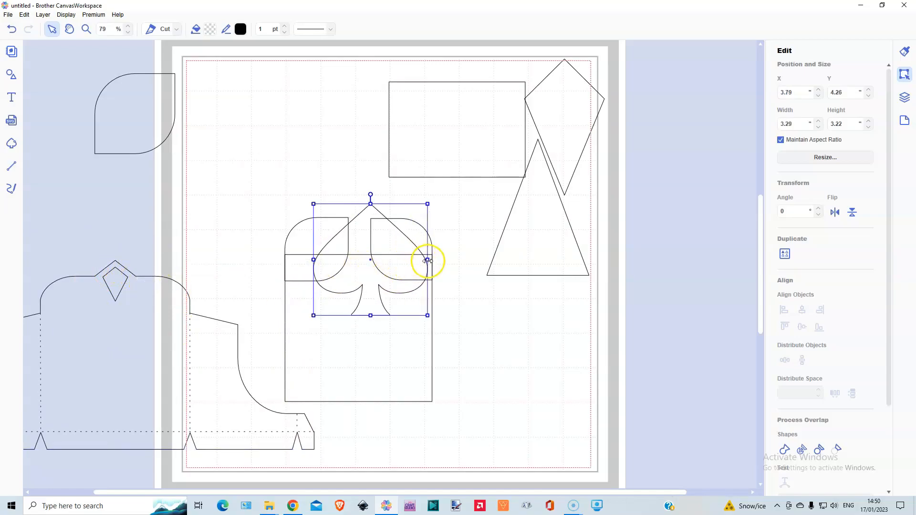
{"action": "left_click_drag", "start_coordinate": [374, 286], "coordinate": [365, 288]}
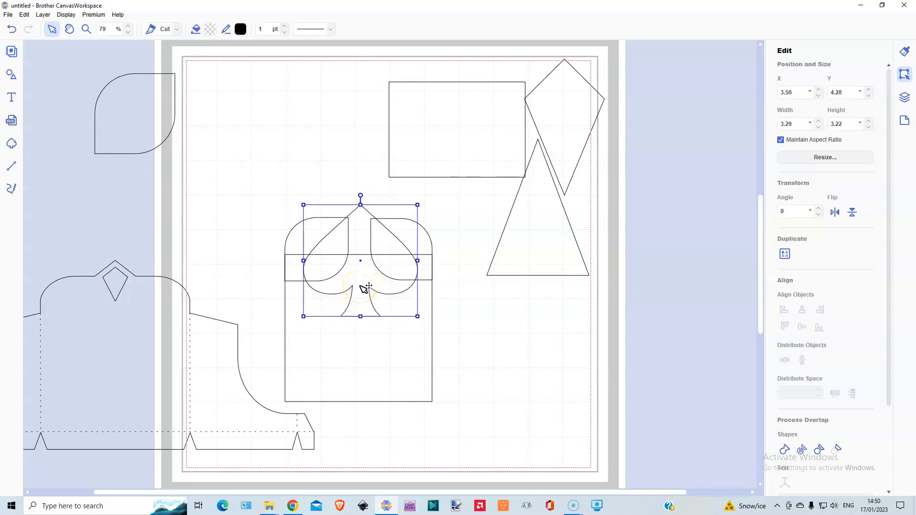
{"action": "left_click_drag", "start_coordinate": [364, 287], "coordinate": [365, 284]}
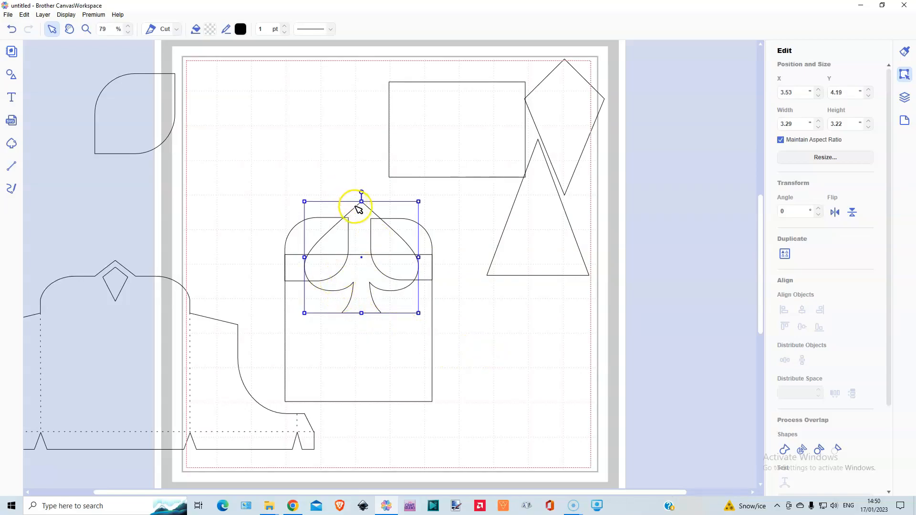
Align the spade and the 4.25" square by their horizontal centres.
{"action": "left_click", "coordinate": [355, 374], "text": "shift"}
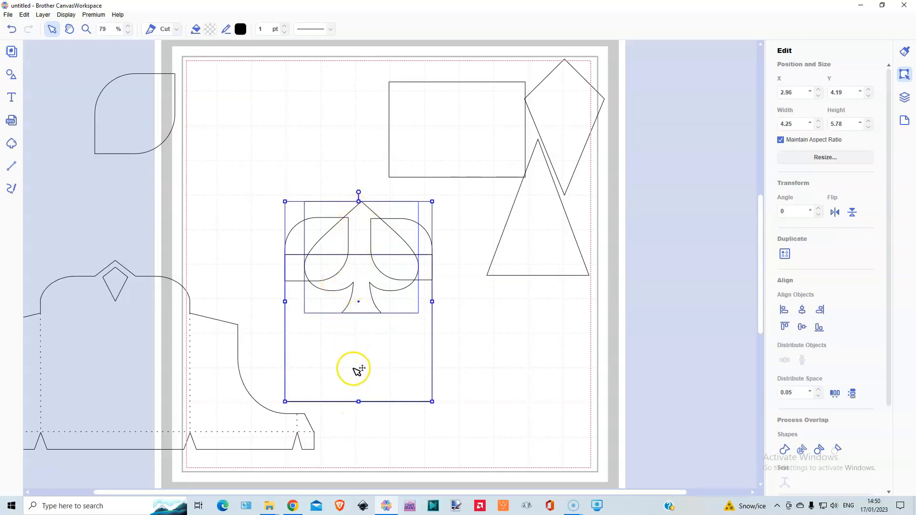
{"action": "left_click", "coordinate": [803, 311]}
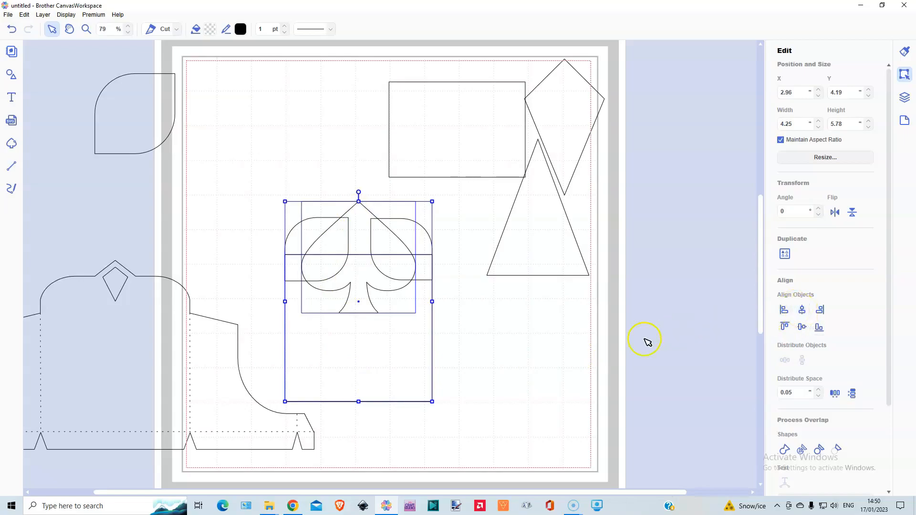
{"action": "left_click", "coordinate": [511, 351]}
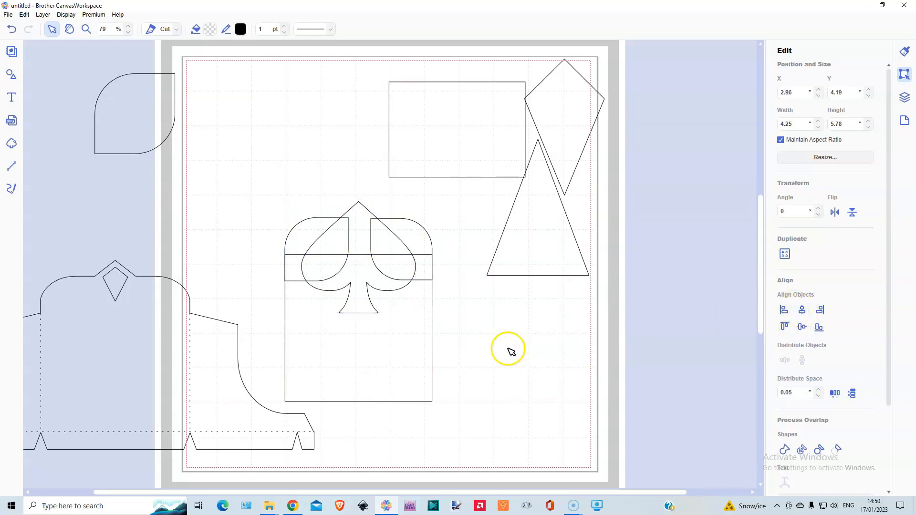
Merge the square, spade and both leaf shapes into a single outline.
{"action": "left_click_drag", "start_coordinate": [276, 203], "coordinate": [432, 313]}
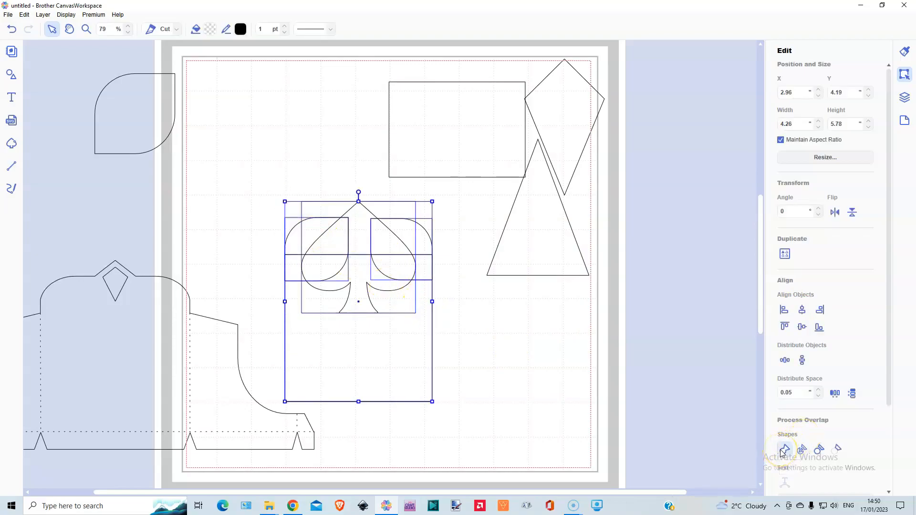
{"action": "left_click", "coordinate": [783, 452]}
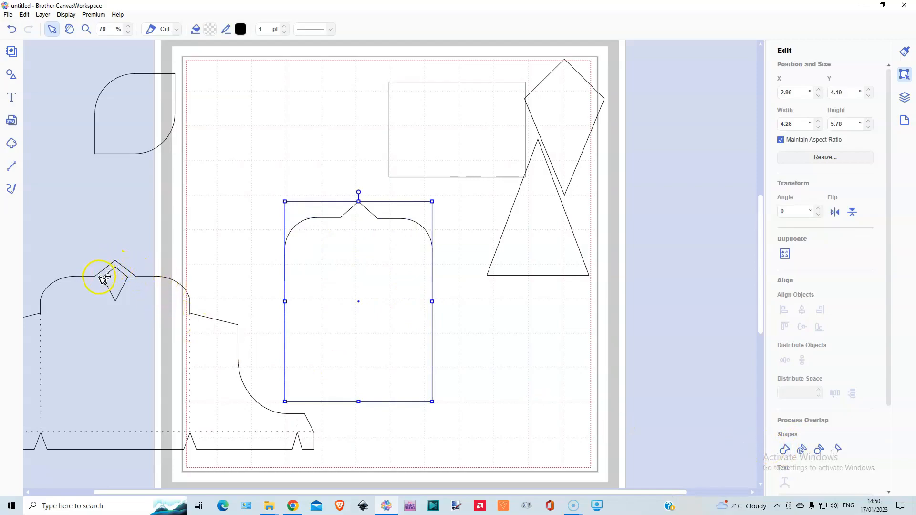
Move the kite shape onto the front panel and scale it down to about 1.35" by 2.30".
{"action": "left_click_drag", "start_coordinate": [577, 106], "coordinate": [365, 270]}
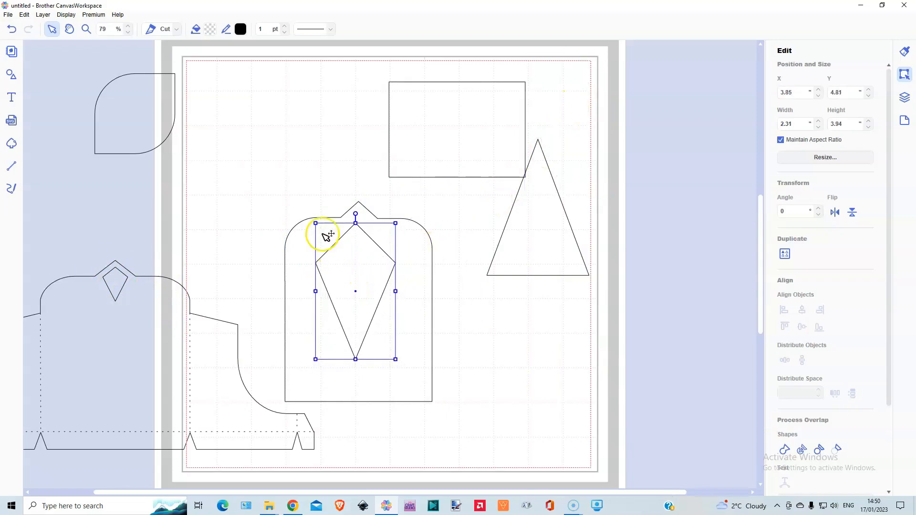
{"action": "left_click_drag", "start_coordinate": [316, 222], "coordinate": [362, 198]}
Move the front panel to about X 2.53", Y 2.19" and send it to the back.
{"action": "left_click", "coordinate": [376, 311]}
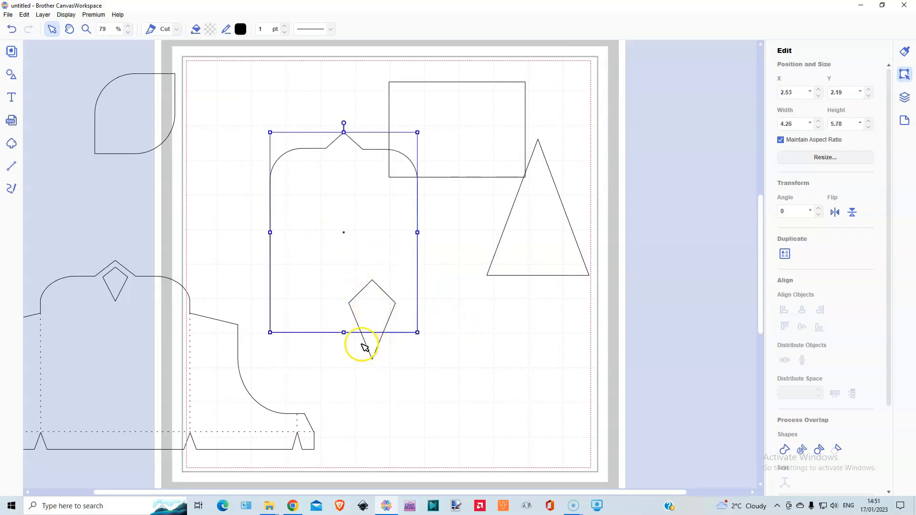
{"action": "right_click", "coordinate": [352, 297]}
{"action": "right_click", "coordinate": [324, 225]}
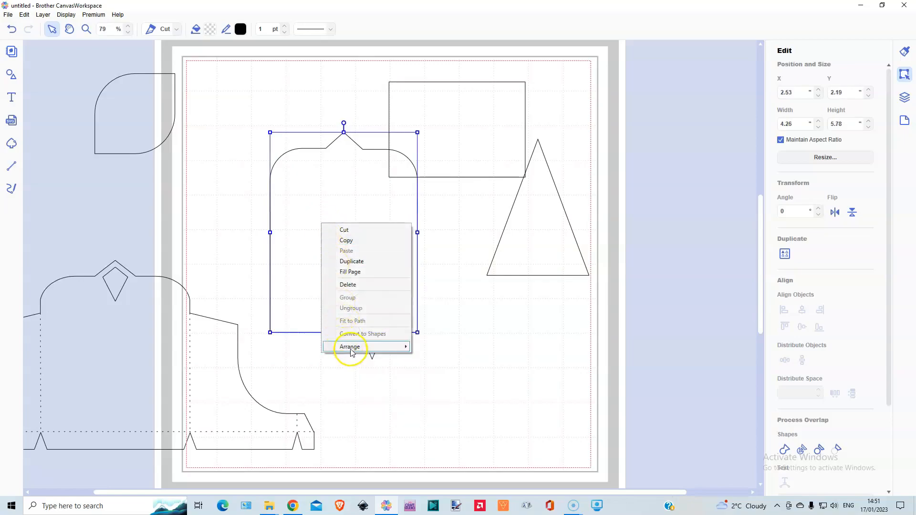
{"action": "mouse_move", "coordinate": [350, 347]}
{"action": "left_click", "coordinate": [455, 378]}
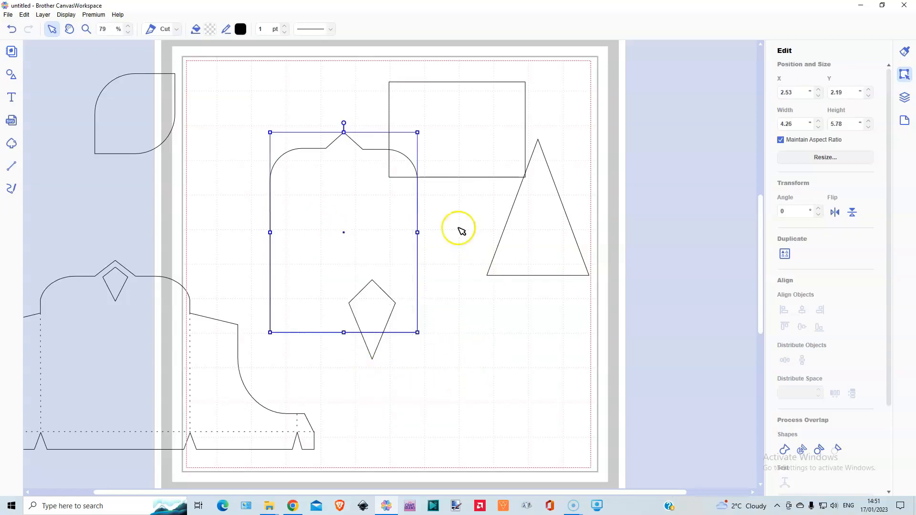
Position the kite just beneath the front panel's pointed top and scale it down to about 0.62" by 1.05".
{"action": "left_click_drag", "start_coordinate": [372, 342], "coordinate": [343, 201]}
{"action": "left_click", "coordinate": [86, 28]}
{"action": "left_click_drag", "start_coordinate": [285, 114], "coordinate": [400, 228]}
{"action": "left_click", "coordinate": [52, 30]}
{"action": "left_click_drag", "start_coordinate": [461, 286], "coordinate": [465, 285]}
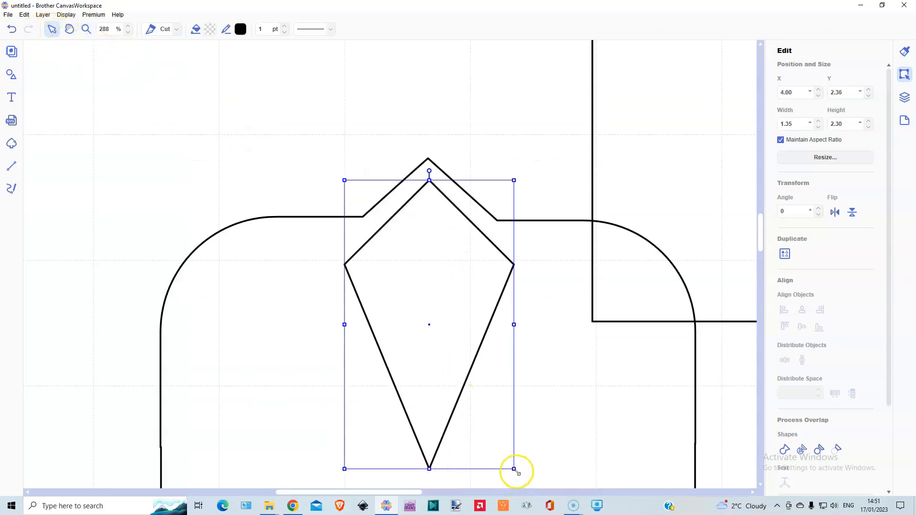
{"action": "left_click_drag", "start_coordinate": [512, 468], "coordinate": [412, 334]}
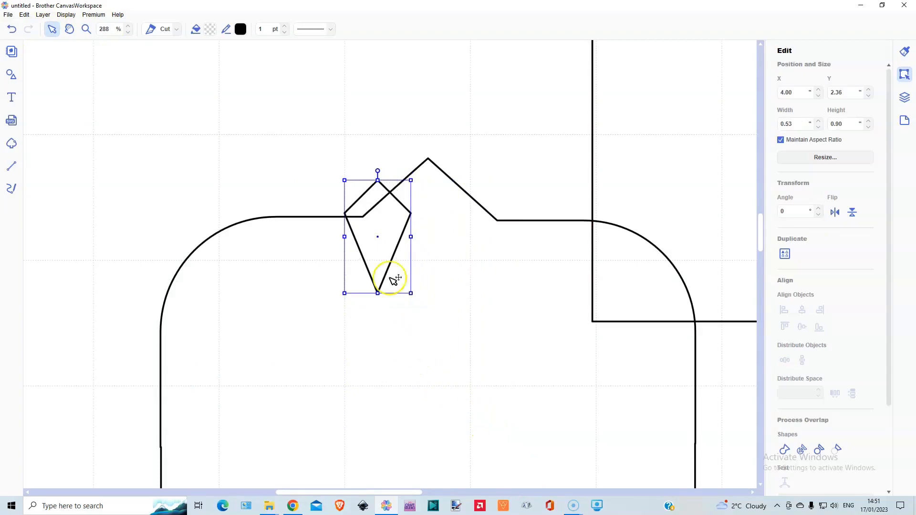
{"action": "left_click_drag", "start_coordinate": [392, 260], "coordinate": [424, 256]}
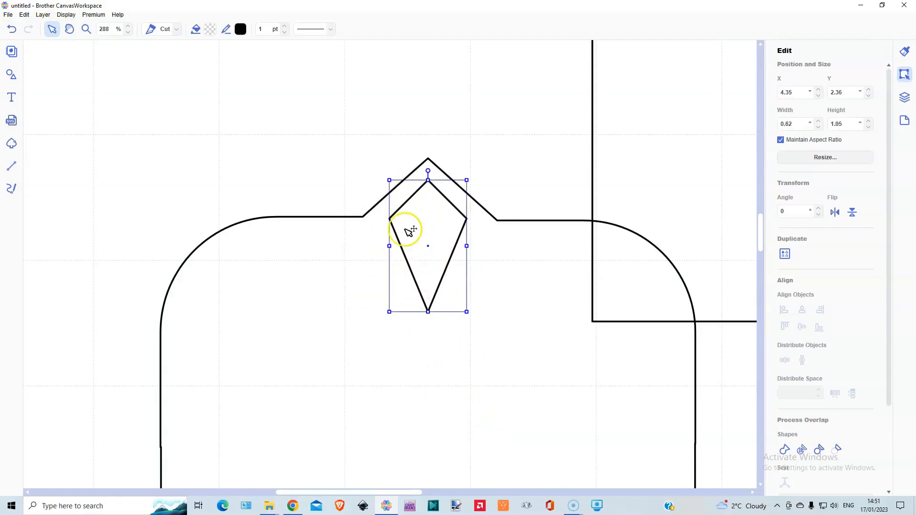
Align the kite and front panel by their horizontal centres and subtract the kite from the panel.
{"action": "left_click_drag", "start_coordinate": [377, 171], "coordinate": [471, 287]}
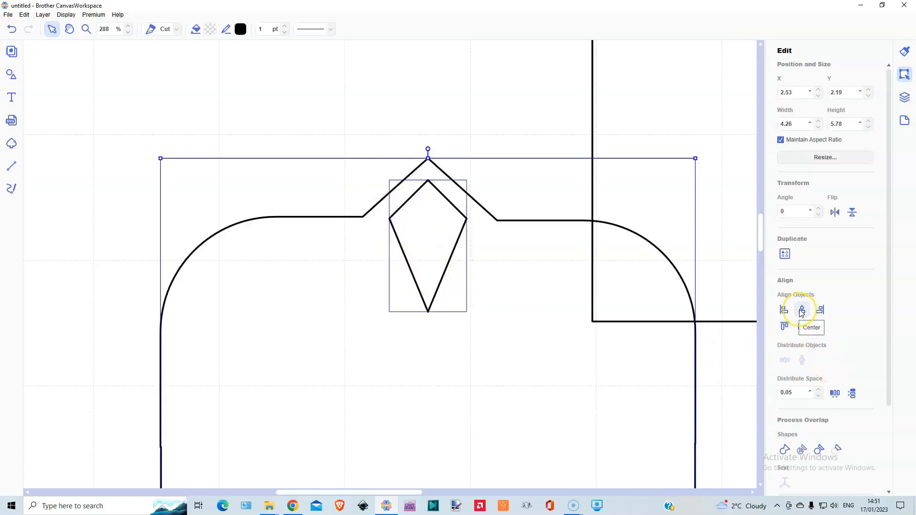
{"action": "left_click", "coordinate": [836, 451]}
{"action": "left_click", "coordinate": [433, 234]}
Compare the front panel against the reference template and place it on the mat at about X 4.13", Y 4.06".
{"action": "left_click", "coordinate": [66, 14]}
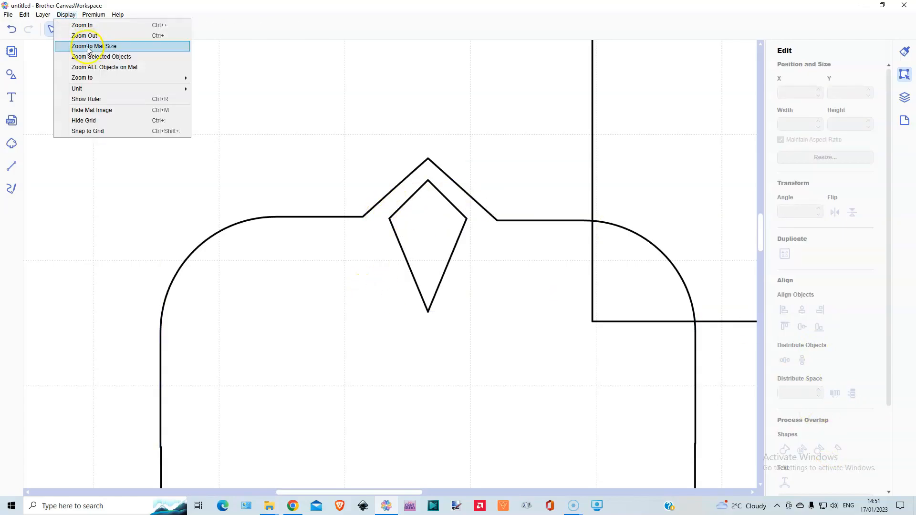
{"action": "left_click", "coordinate": [88, 46]}
{"action": "left_click", "coordinate": [352, 282]}
{"action": "left_click_drag", "start_coordinate": [367, 348], "coordinate": [185, 370]}
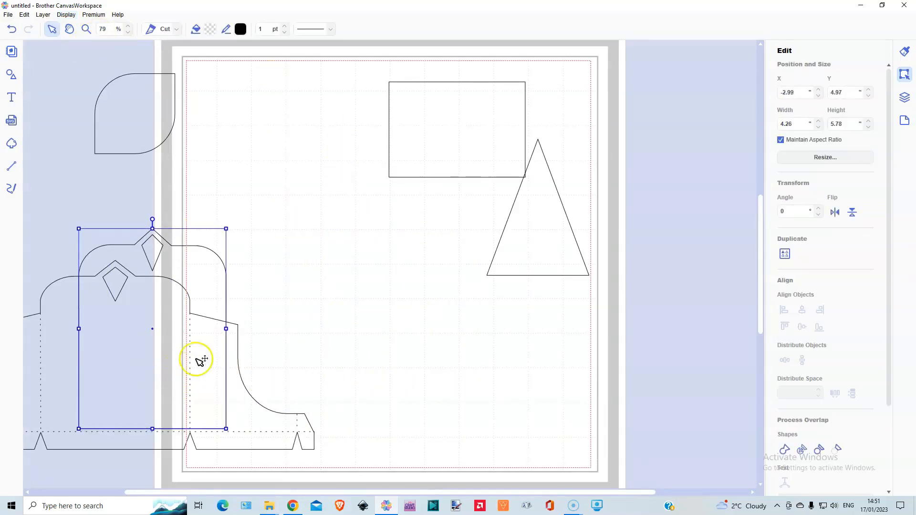
{"action": "left_click_drag", "start_coordinate": [215, 268], "coordinate": [426, 266]}
{"action": "left_click_drag", "start_coordinate": [454, 253], "coordinate": [462, 240]}
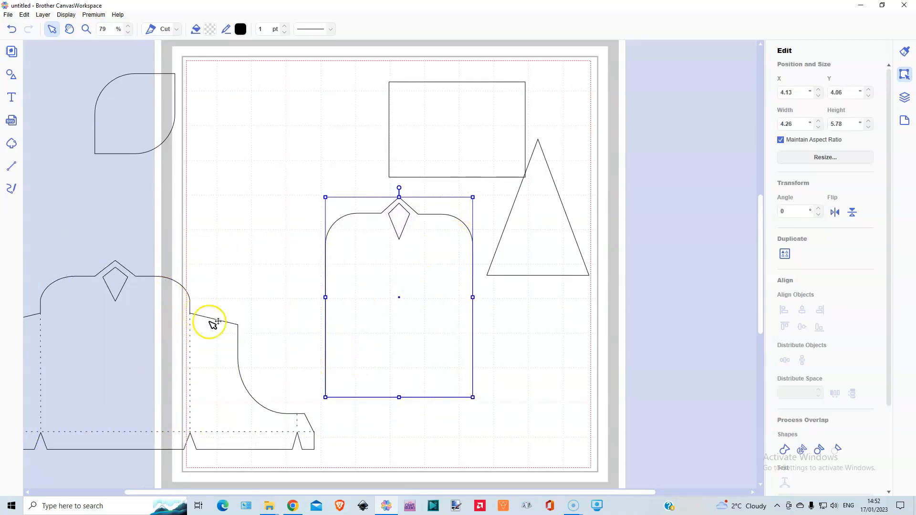
Move the rectangle beside the front panel and resize it to 3.25" by 4.25" without maintaining its aspect ratio.
{"action": "left_click_drag", "start_coordinate": [476, 108], "coordinate": [587, 352]}
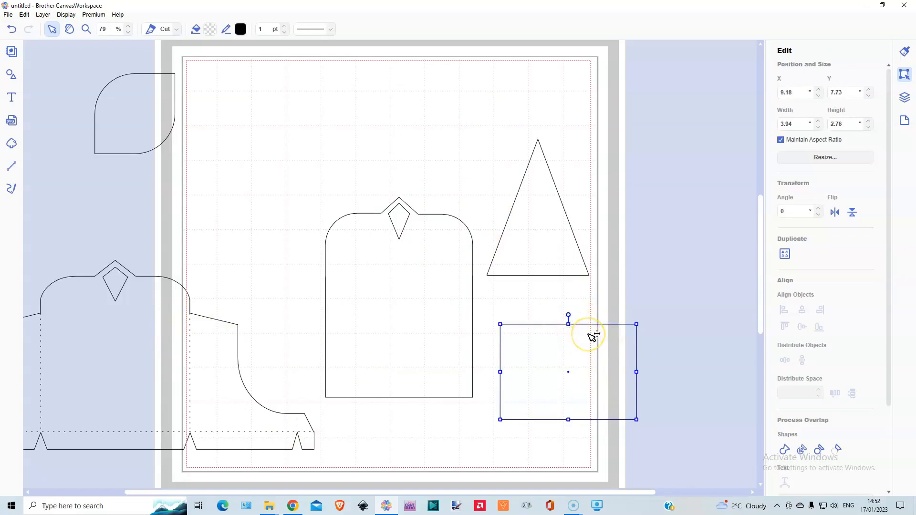
{"action": "left_click_drag", "start_coordinate": [636, 372], "coordinate": [602, 372]}
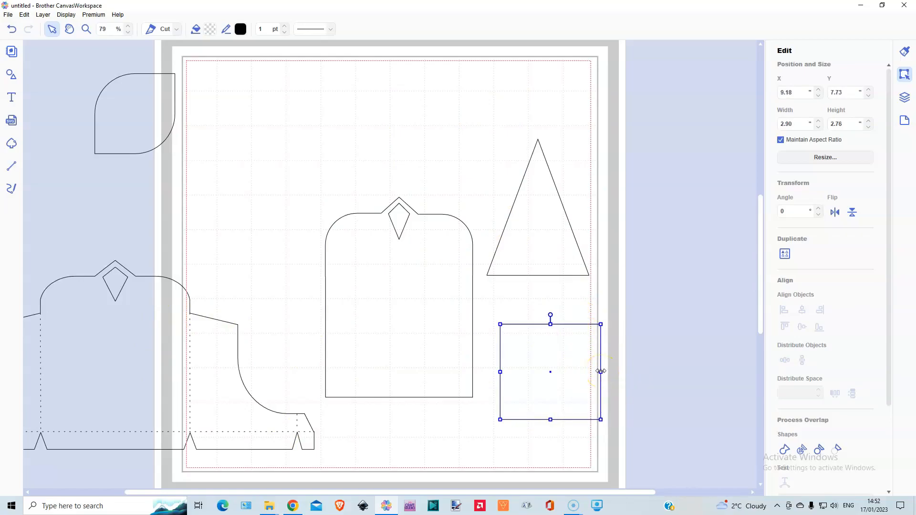
{"action": "left_click_drag", "start_coordinate": [600, 371], "coordinate": [608, 367]}
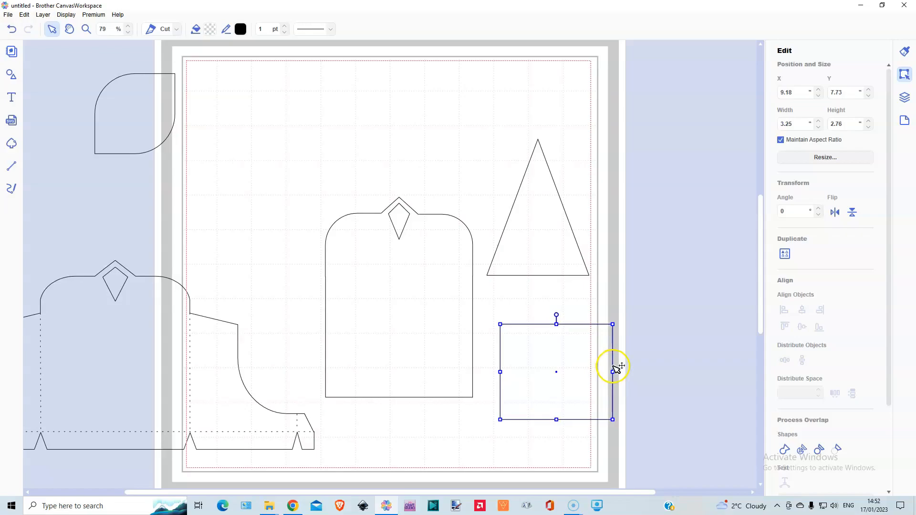
{"action": "left_click_drag", "start_coordinate": [555, 325], "coordinate": [556, 272]}
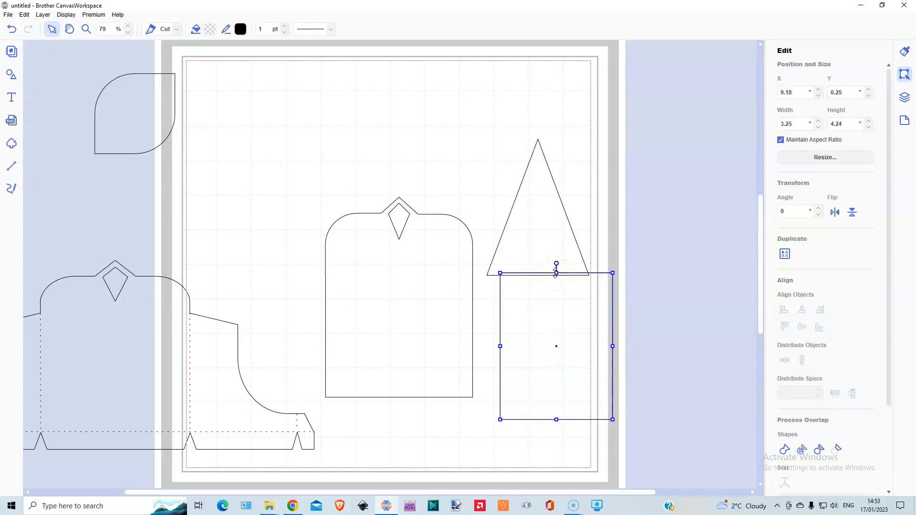
{"action": "left_click", "coordinate": [781, 141]}
{"action": "left_click", "coordinate": [840, 125]}
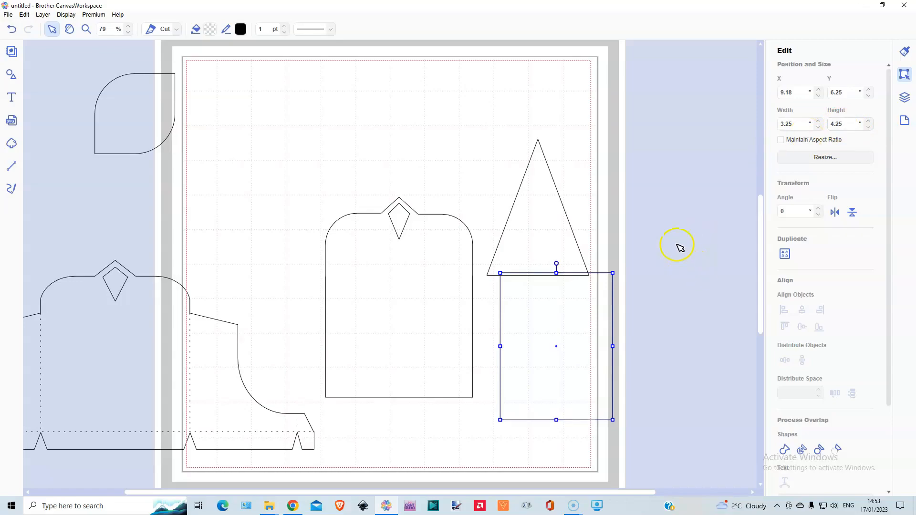
Copy the 3.25" by 4.25" rectangle and butt one rectangle against each side of the front panel.
{"action": "left_click", "coordinate": [24, 14]}
{"action": "left_click", "coordinate": [43, 14]}
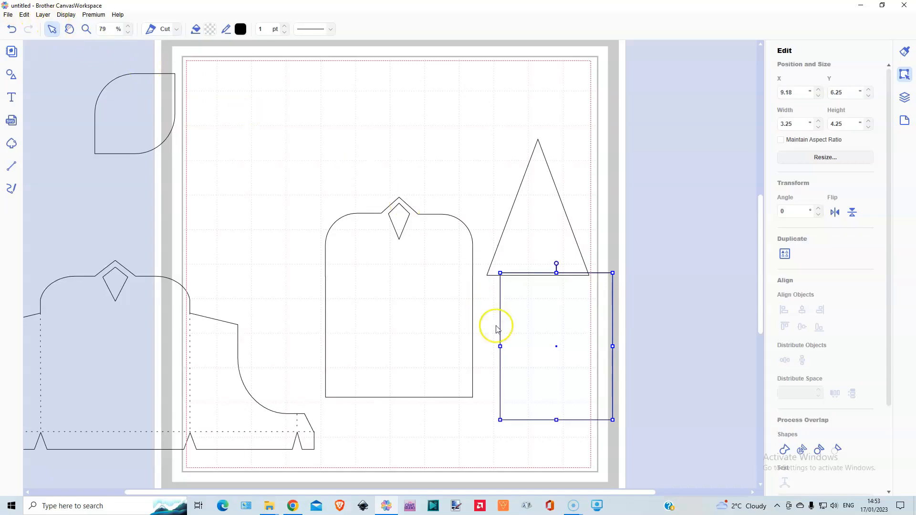
{"action": "key", "text": "ctrl+v"}
{"action": "left_click_drag", "start_coordinate": [574, 372], "coordinate": [318, 342]}
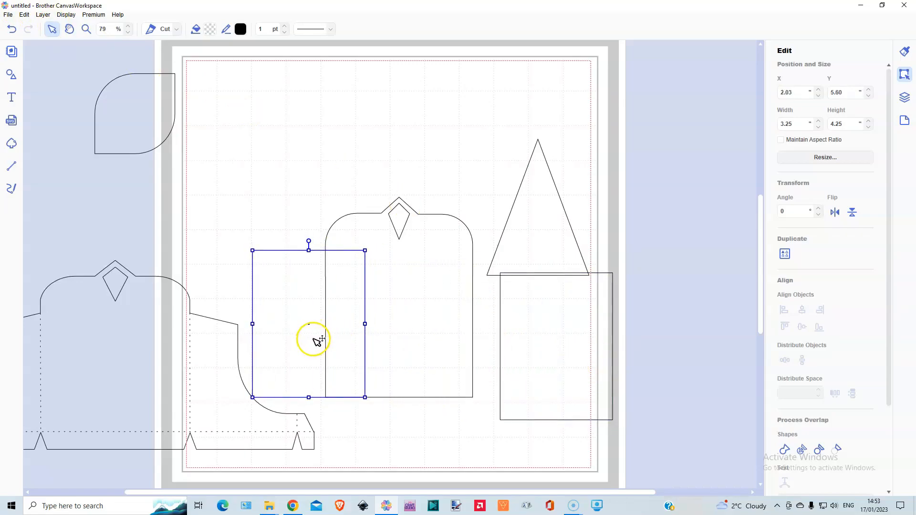
{"action": "left_click_drag", "start_coordinate": [566, 358], "coordinate": [514, 334]}
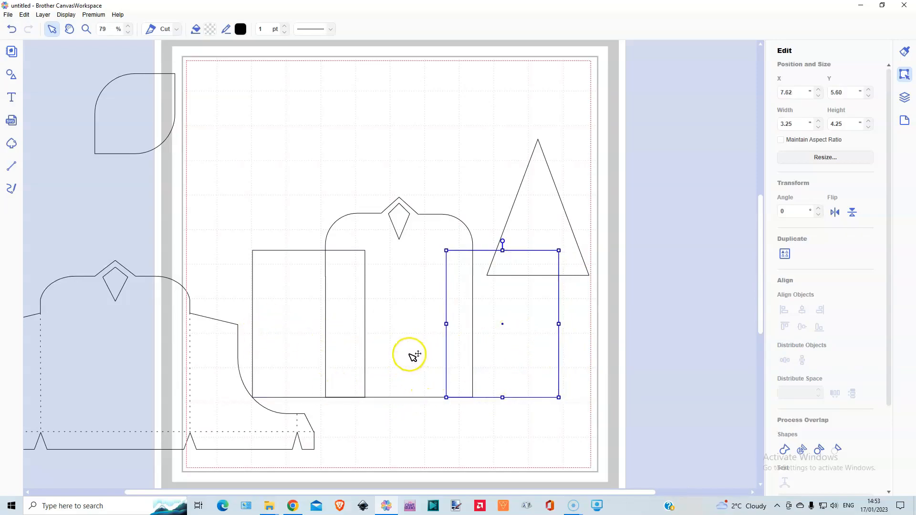
{"action": "left_click_drag", "start_coordinate": [472, 318], "coordinate": [239, 317]}
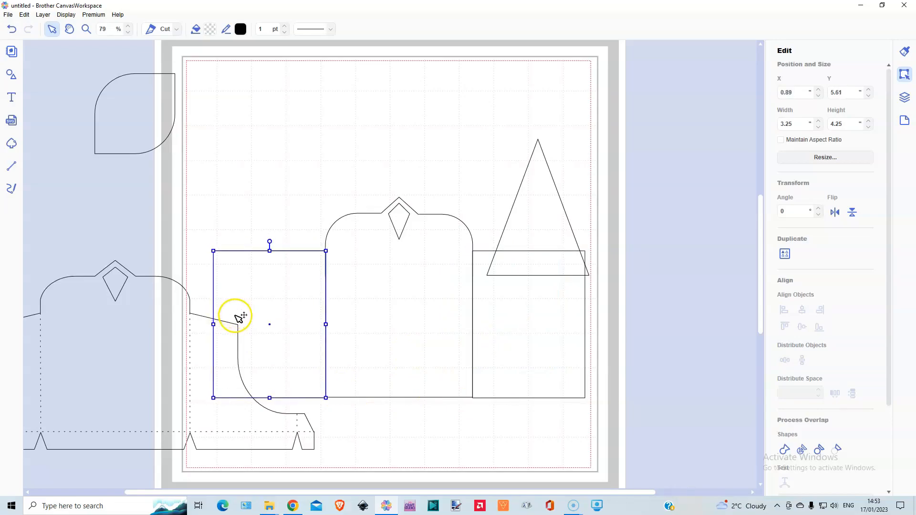
{"action": "left_click_drag", "start_coordinate": [235, 316], "coordinate": [234, 316]}
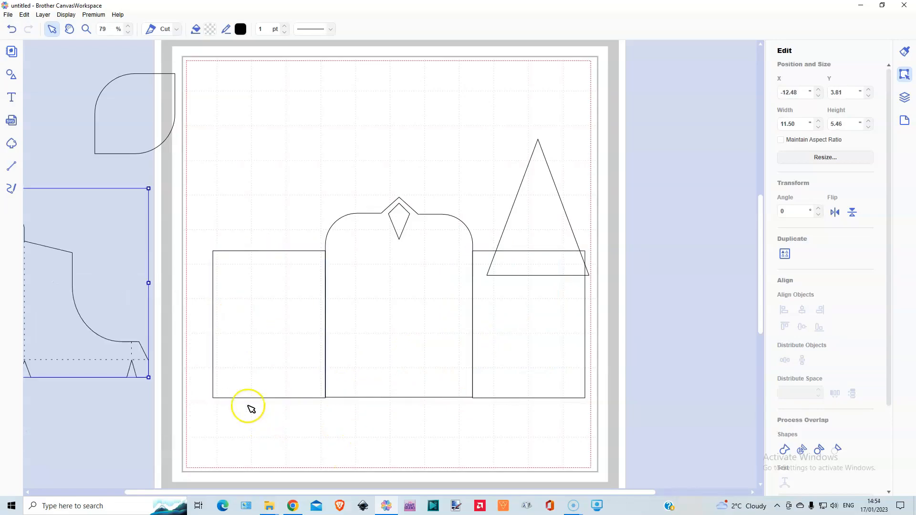
Align the front panel and both side rectangles along their bottom edges.
{"action": "left_click", "coordinate": [269, 418]}
{"action": "left_click_drag", "start_coordinate": [512, 403], "coordinate": [534, 397]}
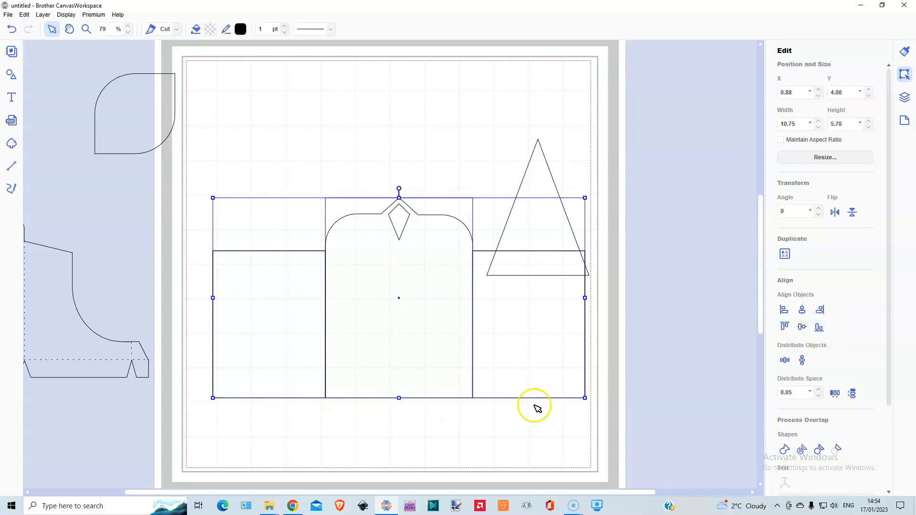
{"action": "left_click", "coordinate": [329, 447]}
Move the triangle off the mat, enlarge the leaf shape to about 3.89" square, and place it over the left side rectangle.
{"action": "left_click_drag", "start_coordinate": [537, 184], "coordinate": [676, 112]}
{"action": "left_click", "coordinate": [147, 116]}
{"action": "left_click_drag", "start_coordinate": [163, 137], "coordinate": [237, 282]}
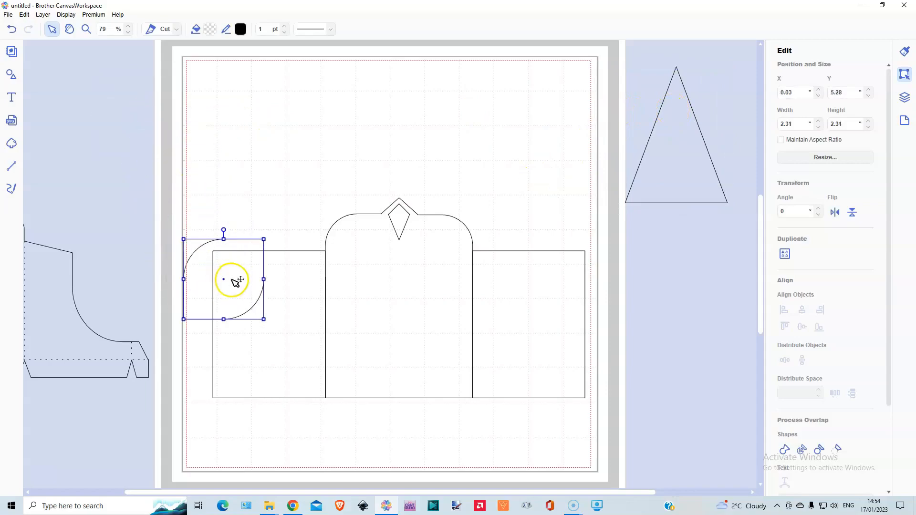
{"action": "left_click_drag", "start_coordinate": [264, 239], "coordinate": [316, 184]}
{"action": "left_click_drag", "start_coordinate": [277, 210], "coordinate": [243, 258]}
Copy the enlarged leaf shape, flip the copy horizontally, and place it over the right side rectangle.
{"action": "left_click", "coordinate": [42, 15]}
{"action": "left_click", "coordinate": [57, 27]}
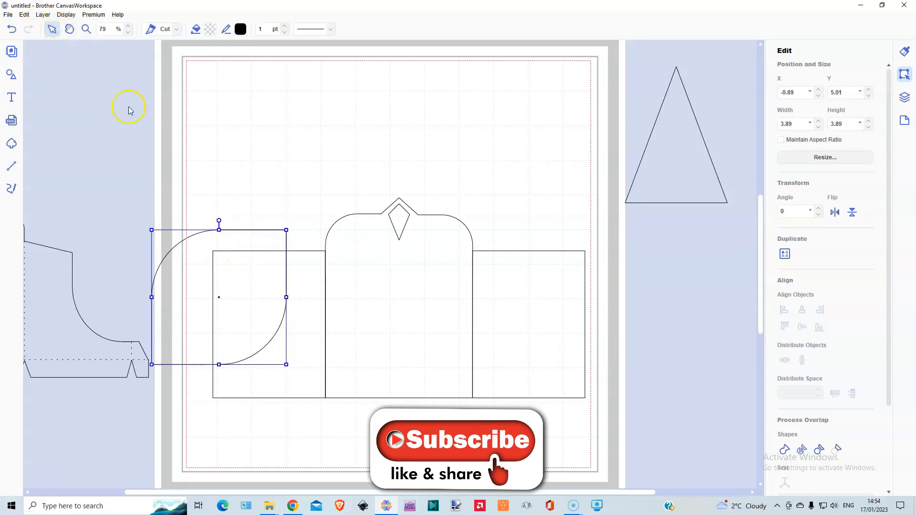
{"action": "left_click", "coordinate": [835, 213]}
{"action": "left_click_drag", "start_coordinate": [230, 296], "coordinate": [581, 288]}
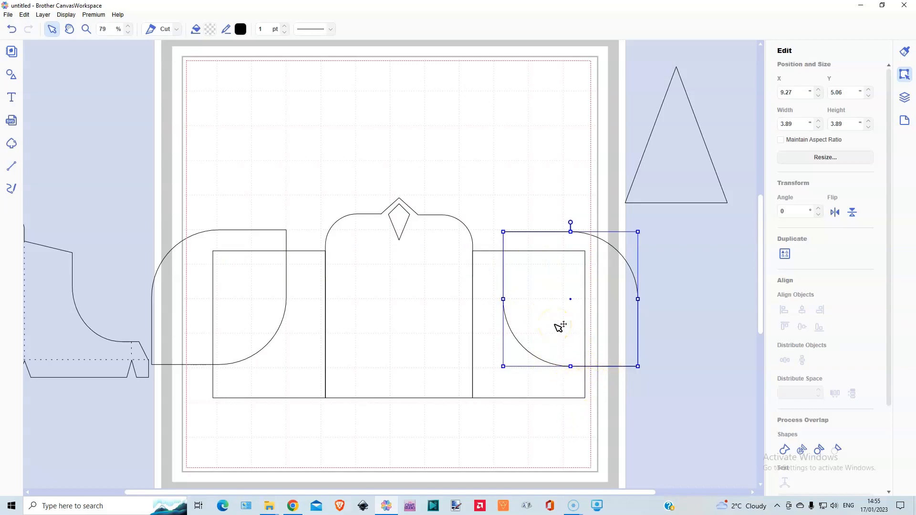
{"action": "left_click_drag", "start_coordinate": [555, 323], "coordinate": [563, 326]}
{"action": "key", "text": "ctrl+z"}
Bring the left leaf shape to the front and subtract each leaf shape from the side rectangle beneath it.
{"action": "left_click", "coordinate": [256, 242]}
{"action": "right_click", "coordinate": [256, 244]}
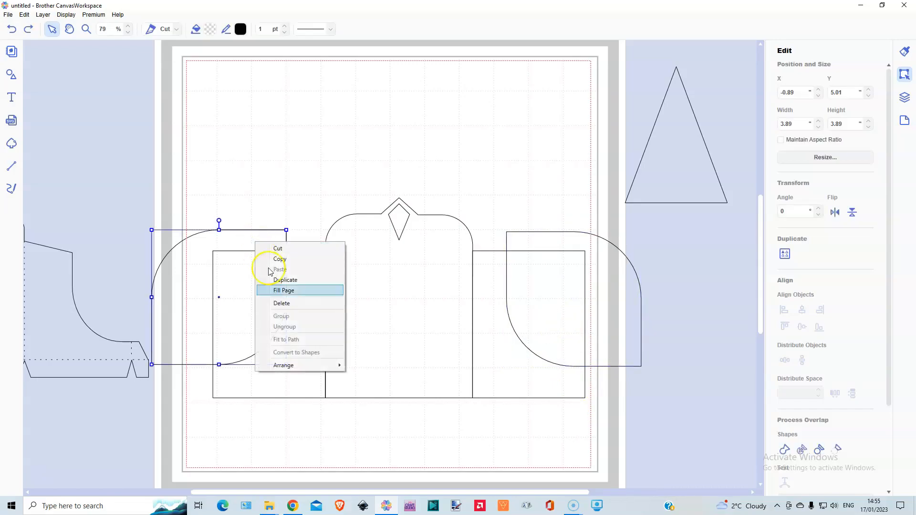
{"action": "mouse_move", "coordinate": [293, 365]}
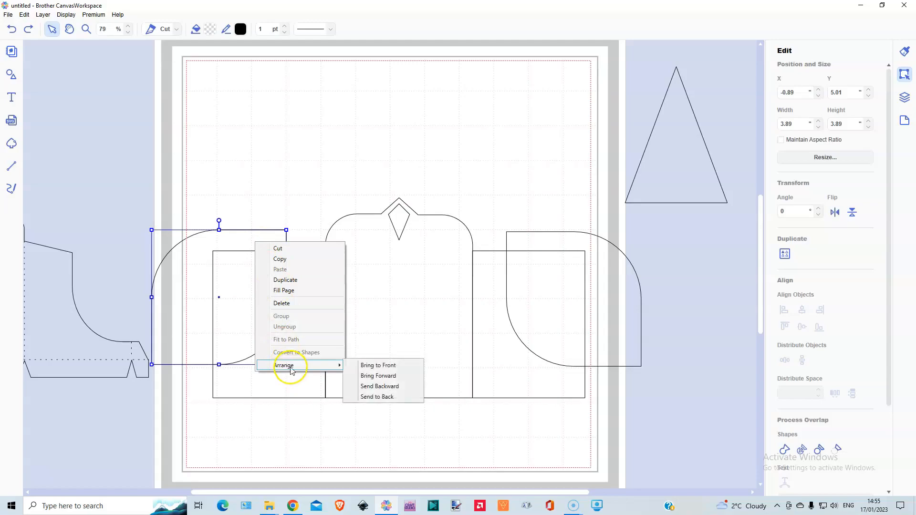
{"action": "left_click", "coordinate": [382, 365]}
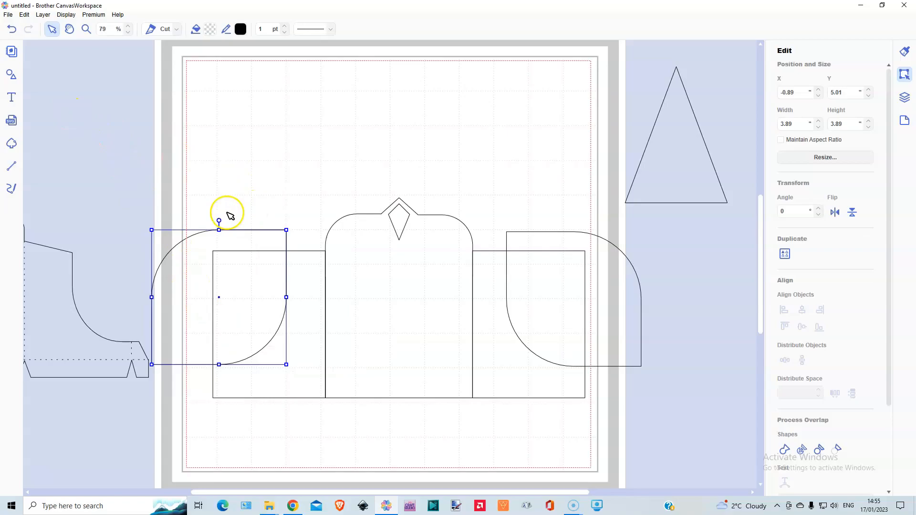
{"action": "left_click", "coordinate": [280, 334], "text": "shift"}
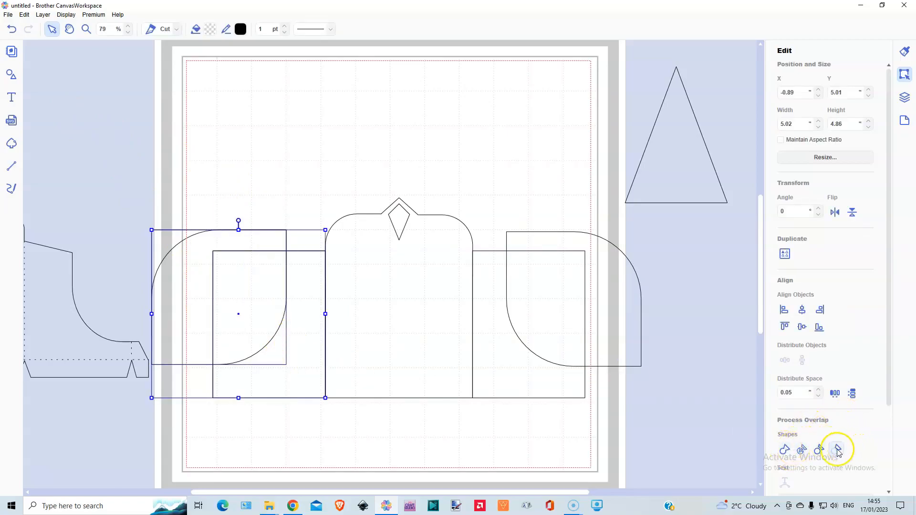
{"action": "left_click", "coordinate": [838, 449]}
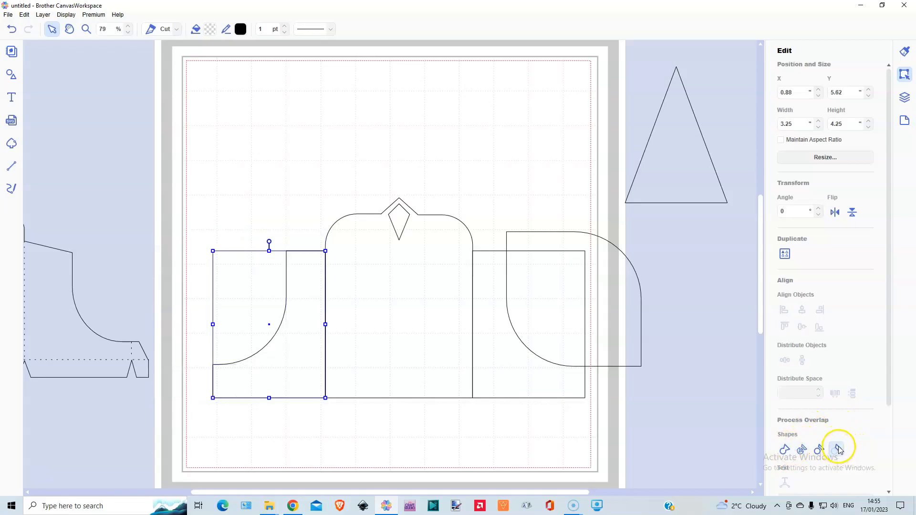
{"action": "left_click_drag", "start_coordinate": [548, 209], "coordinate": [554, 378]}
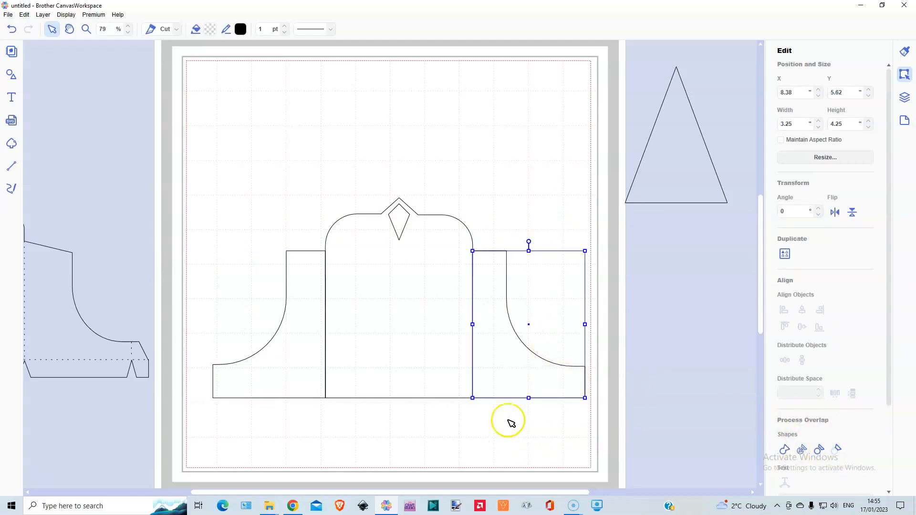
{"action": "left_click", "coordinate": [413, 441]}
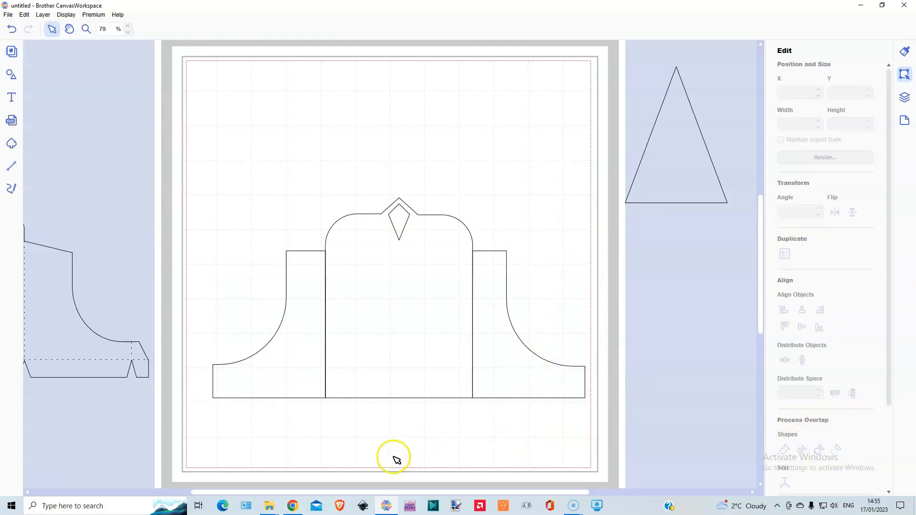
Move the reference template onto the mat above the new panels, then select the front panel and both side panels.
{"action": "left_click", "coordinate": [39, 272]}
{"action": "left_click_drag", "start_coordinate": [144, 193], "coordinate": [473, 108]}
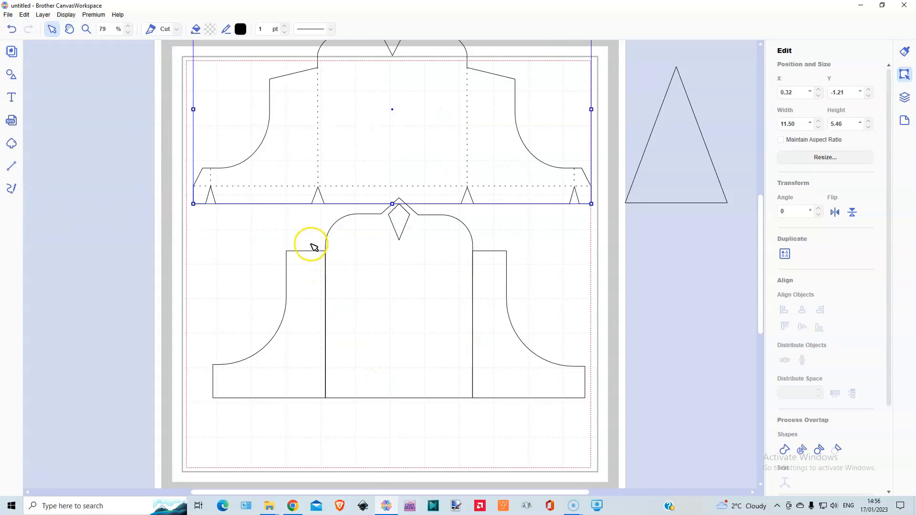
{"action": "left_click_drag", "start_coordinate": [271, 302], "coordinate": [568, 316]}
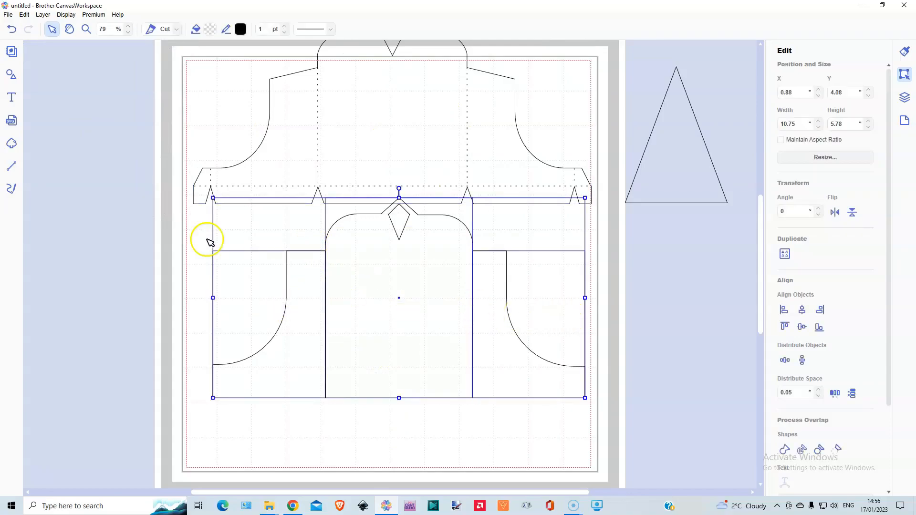
Nudge the left side panel horizontally to X 0.89" so its inner edge meets the front panel's edge.
{"action": "left_click", "coordinate": [86, 29]}
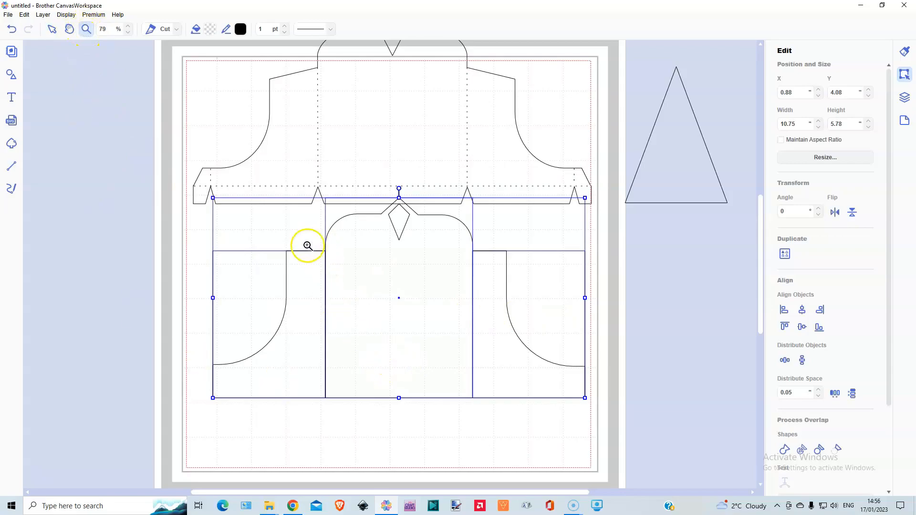
{"action": "left_click_drag", "start_coordinate": [307, 240], "coordinate": [499, 405]}
{"action": "left_click", "coordinate": [52, 29]}
{"action": "left_click", "coordinate": [157, 90]}
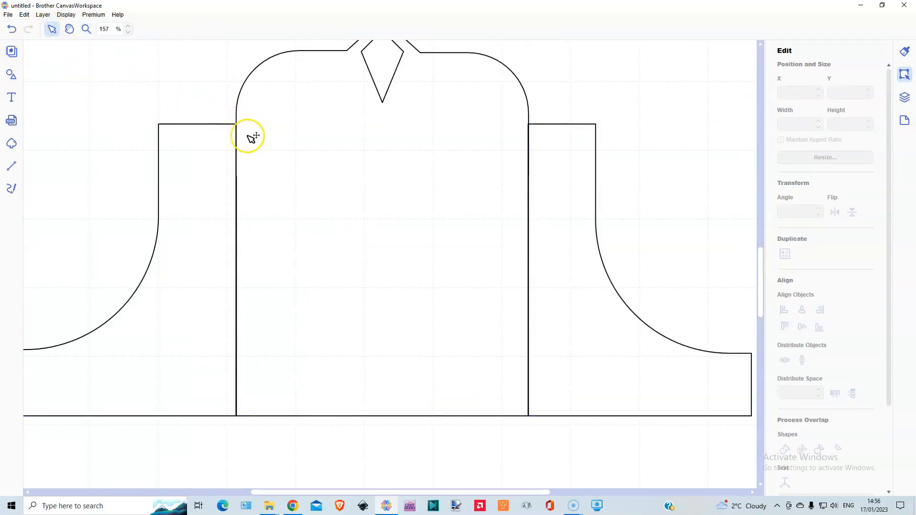
{"action": "left_click", "coordinate": [225, 276]}
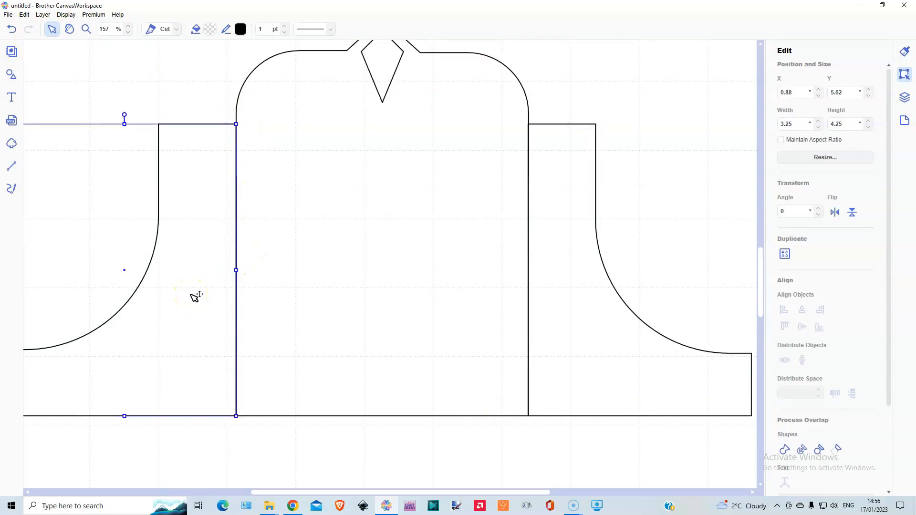
{"action": "key", "text": "Right"}
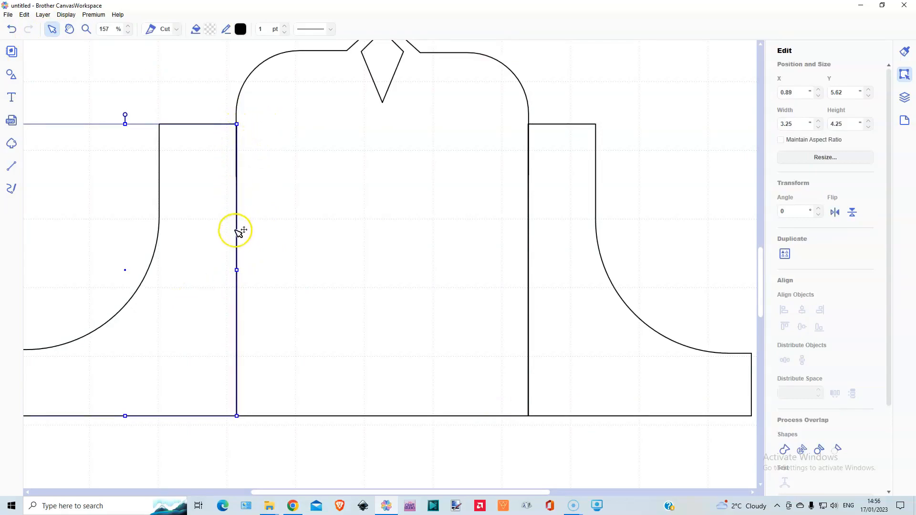
{"action": "key", "text": "Left"}
{"action": "key", "text": "Left"}
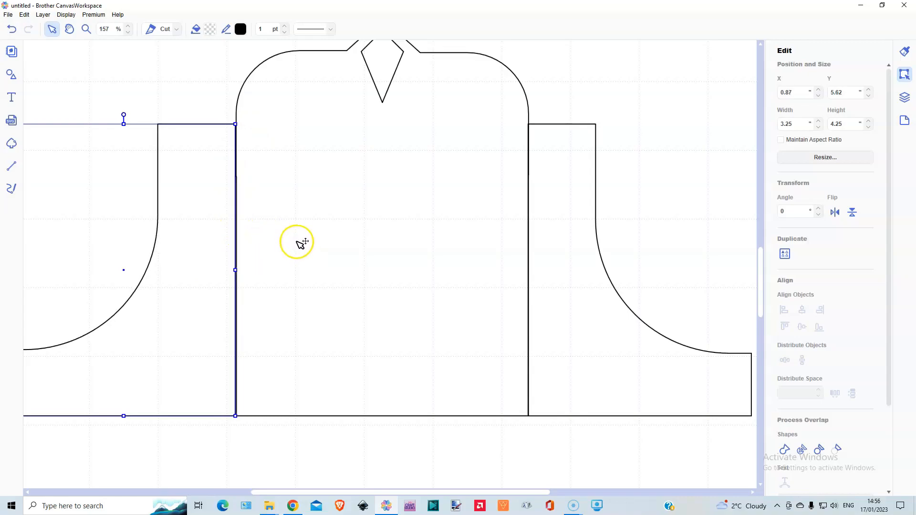
{"action": "key", "text": "Left"}
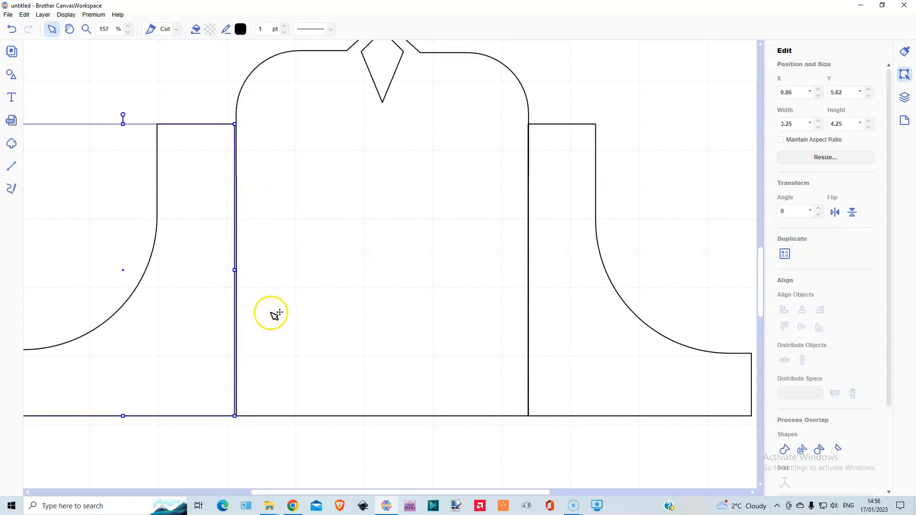
{"action": "key", "text": "Right"}
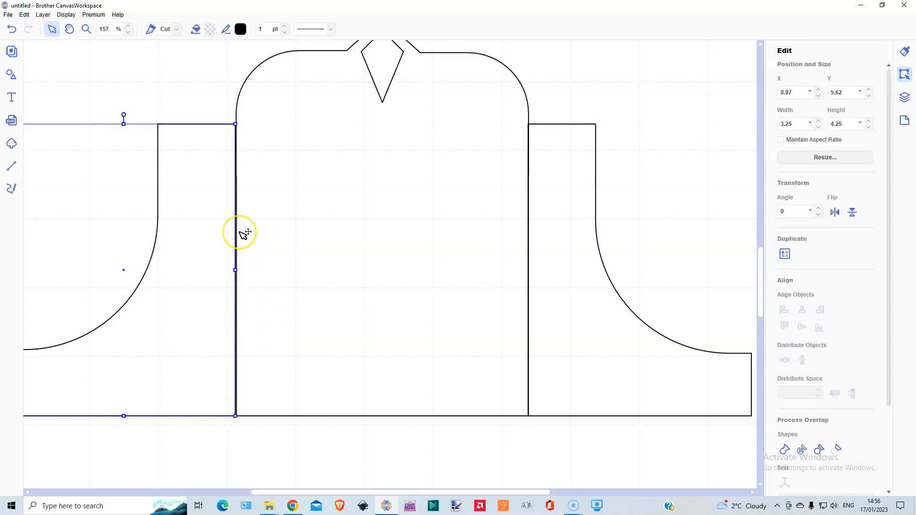
{"action": "key", "text": "Right"}
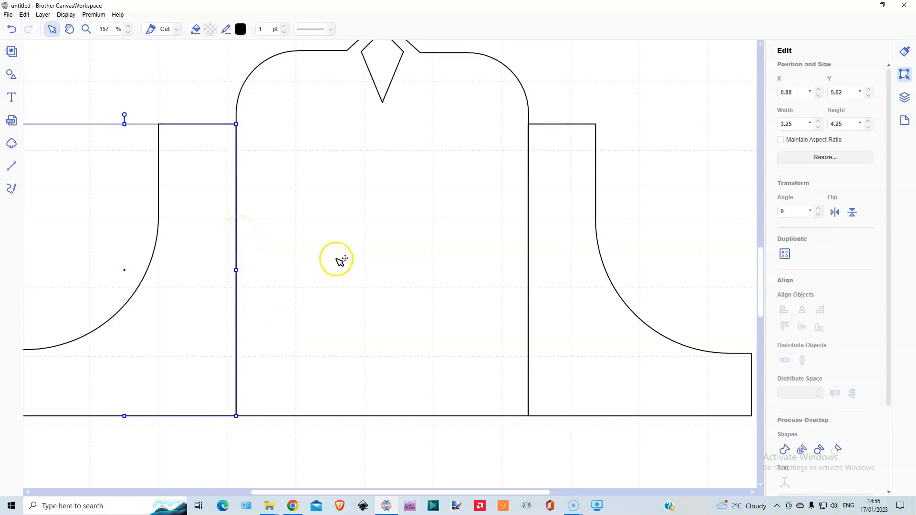
{"action": "key", "text": "Right"}
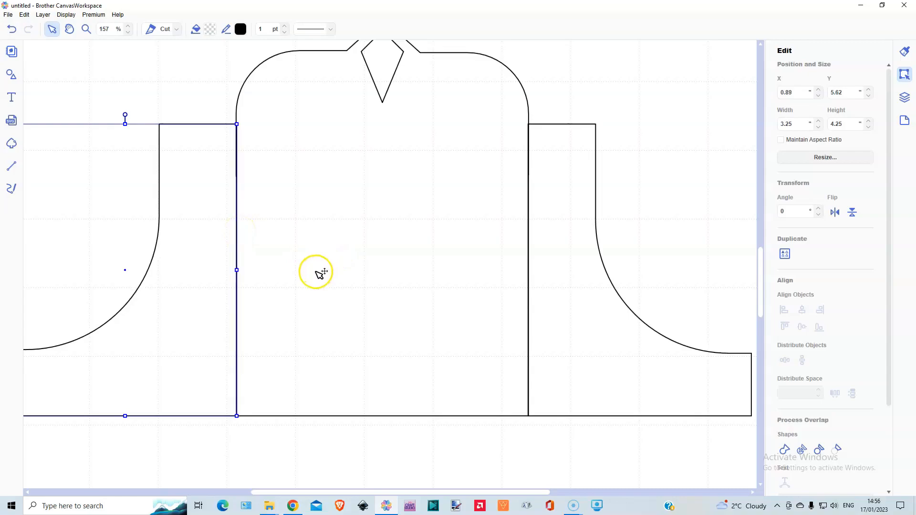
Nudge both side panels inward to slightly overlap the front panel, the left one at X 0.90", and weld all three into one outline.
{"action": "left_click", "coordinate": [544, 228]}
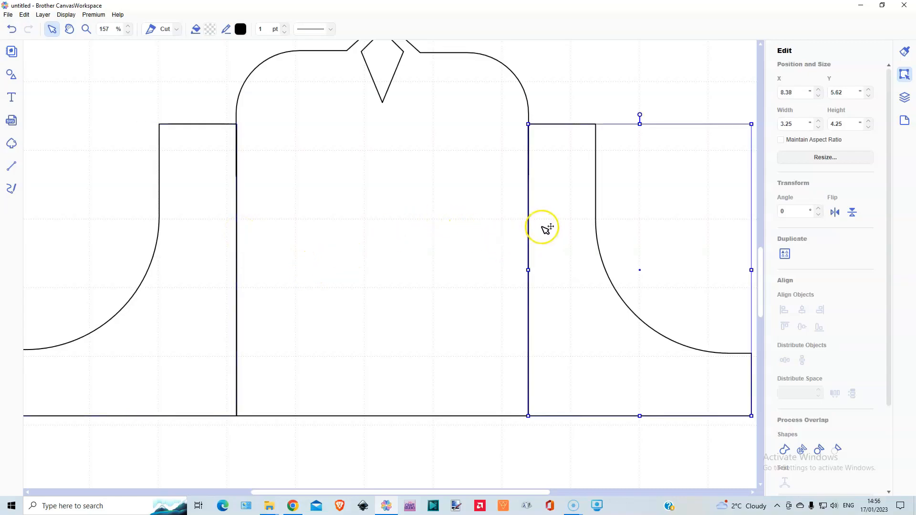
{"action": "key", "text": "Right"}
{"action": "key", "text": "Right"}
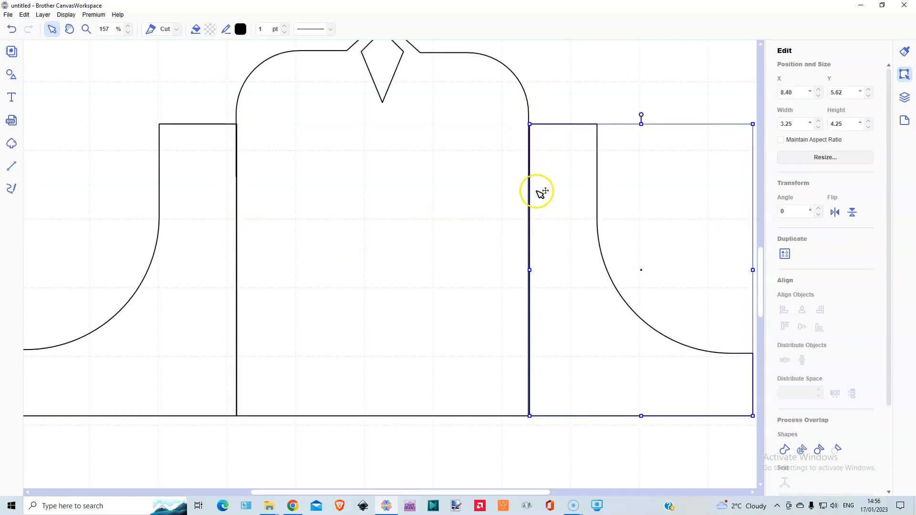
{"action": "key", "text": "Left"}
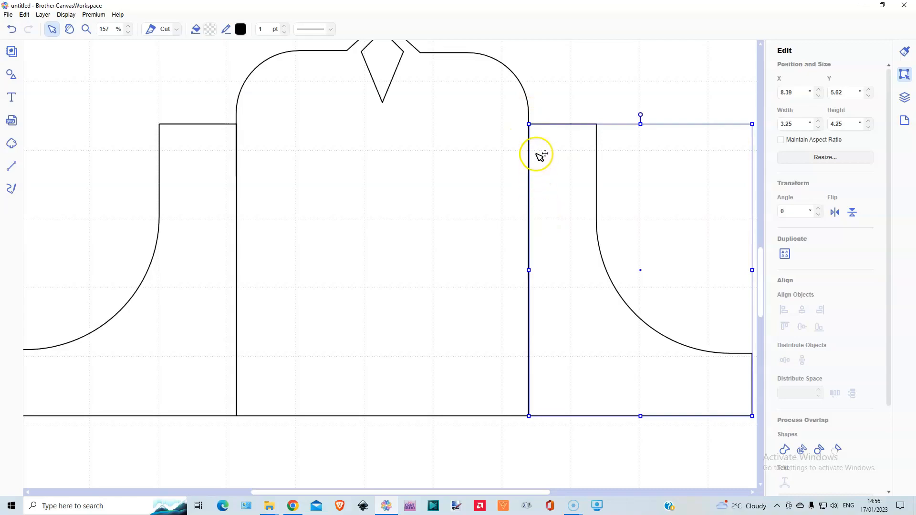
{"action": "key", "text": "Left"}
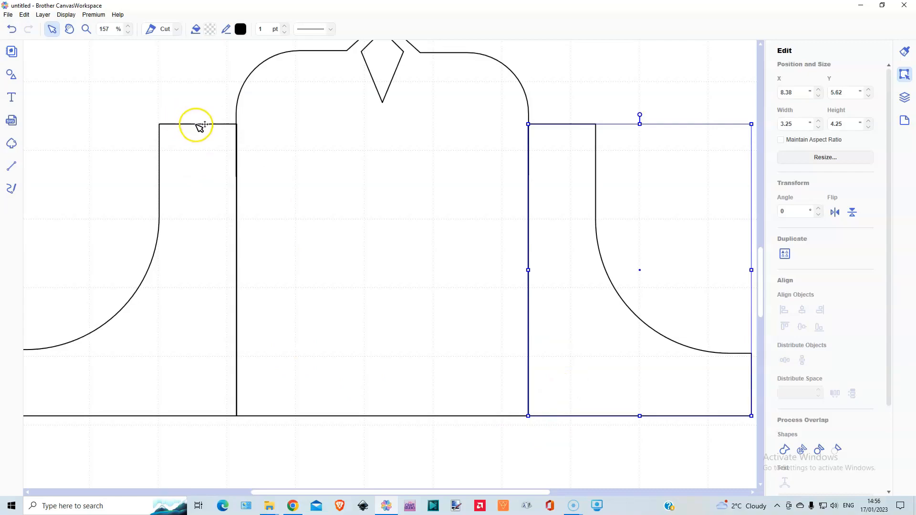
{"action": "key", "text": "Left"}
{"action": "left_click", "coordinate": [223, 169]}
{"action": "key", "text": "Right"}
{"action": "left_click_drag", "start_coordinate": [202, 108], "coordinate": [567, 315]}
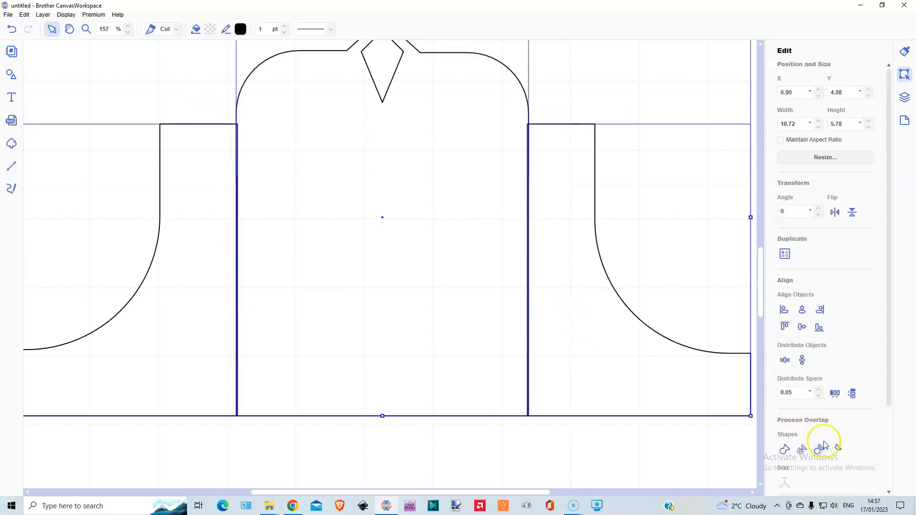
{"action": "left_click", "coordinate": [785, 450]}
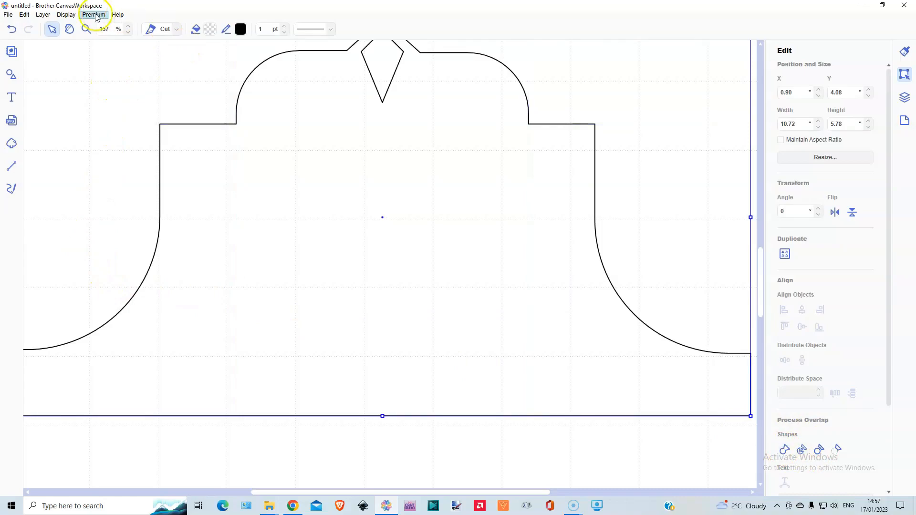
Move the welded outline lower on the mat and bring the reference template down just above it.
{"action": "left_click", "coordinate": [65, 14]}
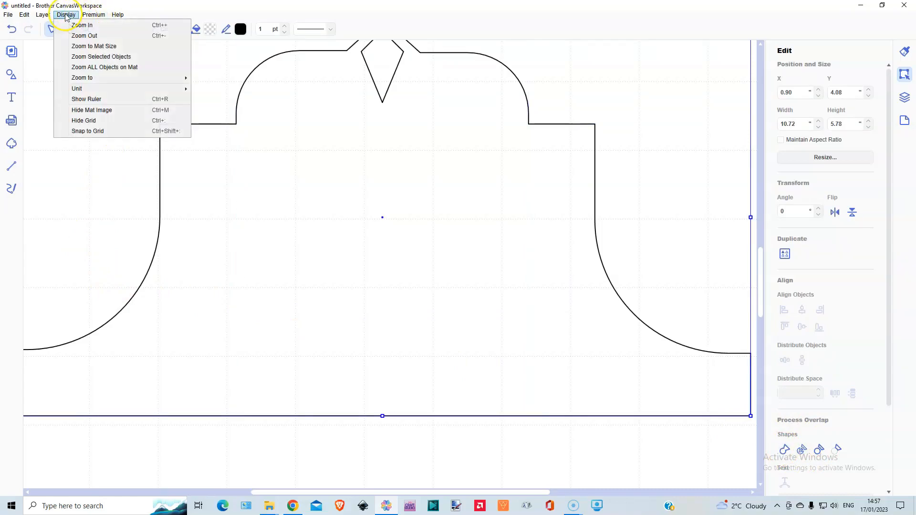
{"action": "left_click", "coordinate": [87, 47]}
{"action": "left_click_drag", "start_coordinate": [360, 352], "coordinate": [358, 394]}
{"action": "left_click", "coordinate": [382, 164]}
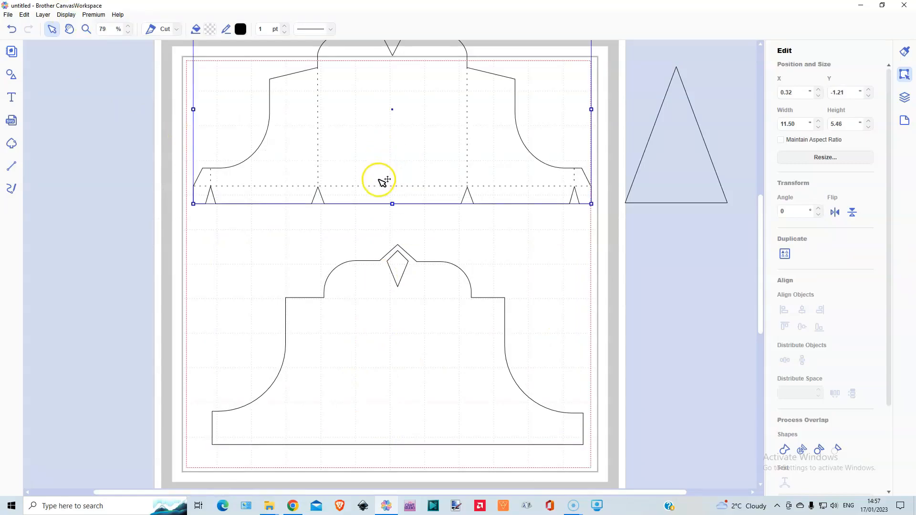
{"action": "left_click_drag", "start_coordinate": [379, 178], "coordinate": [378, 182]}
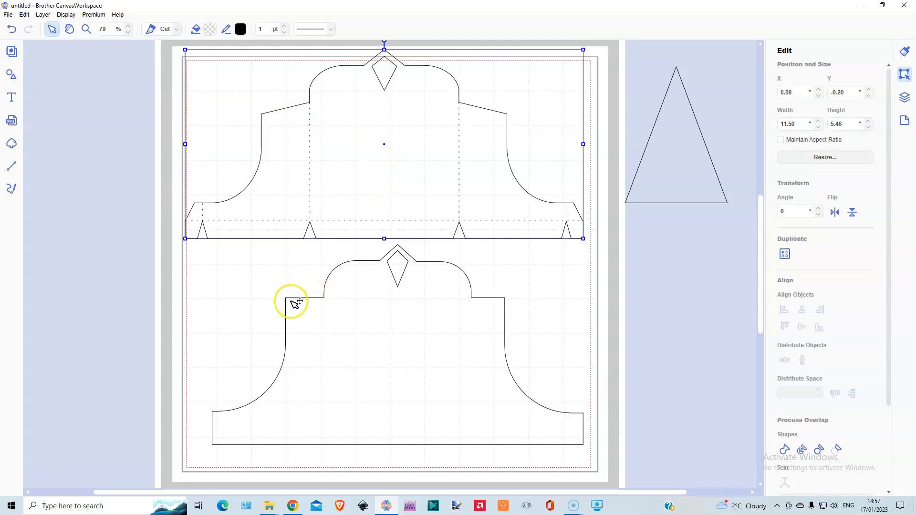
Edit the welded outline's path, lowering the outer top corner of each side panel so both top edges slope like the reference.
{"action": "left_click", "coordinate": [362, 322]}
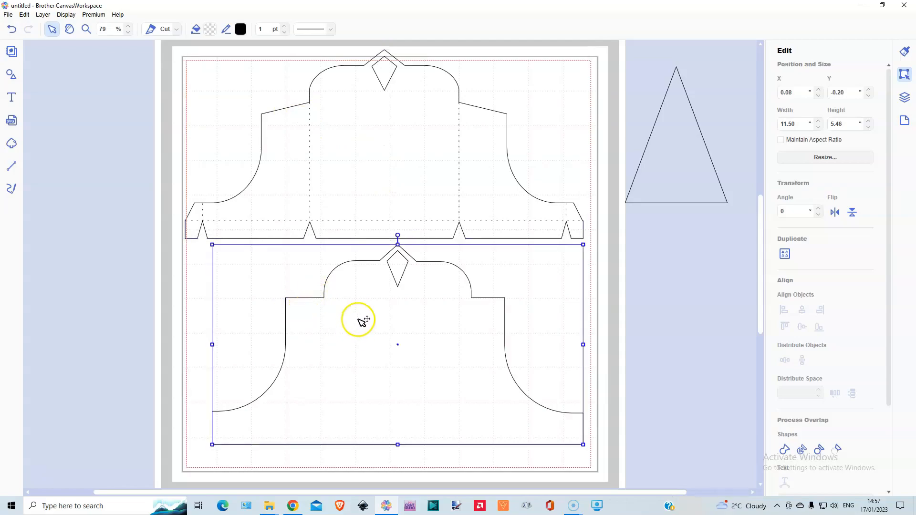
{"action": "double_click", "coordinate": [362, 322]}
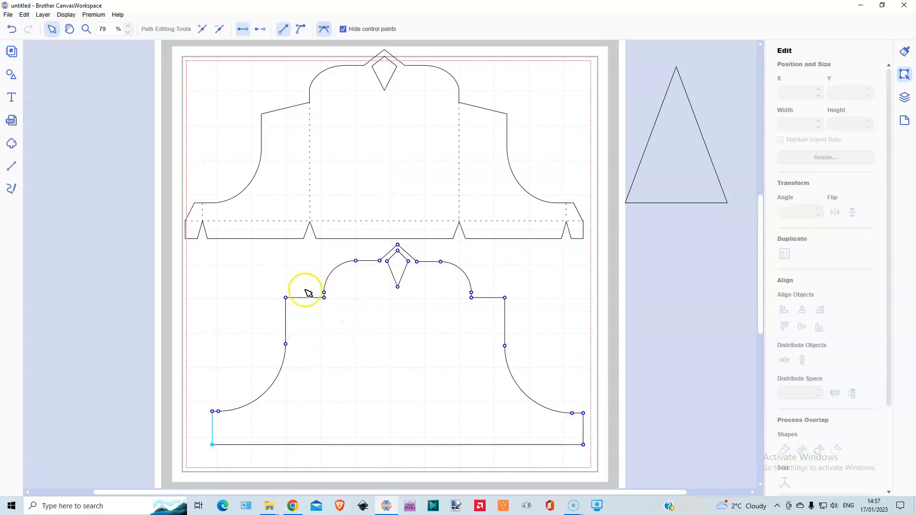
{"action": "left_click", "coordinate": [286, 298]}
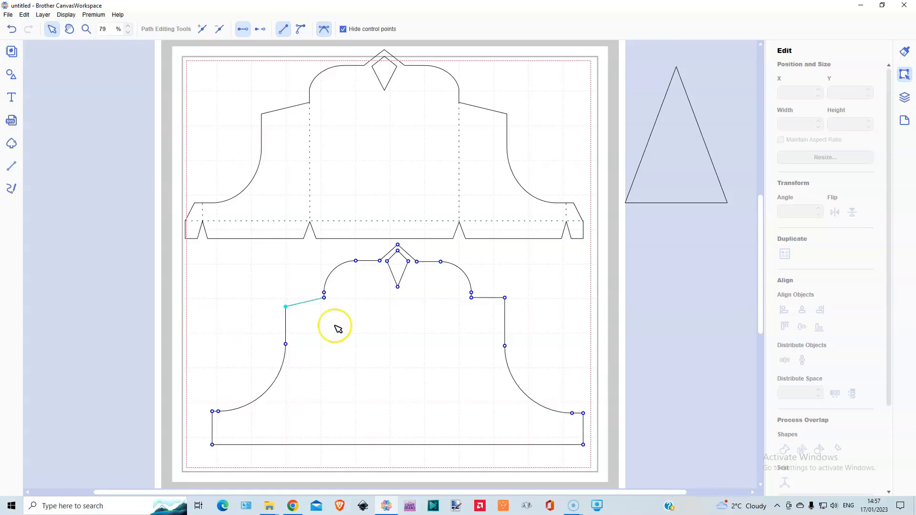
{"action": "left_click", "coordinate": [506, 302]}
{"action": "key", "text": "Down"}
{"action": "key", "text": "Down"}
{"action": "key", "text": "Down"}
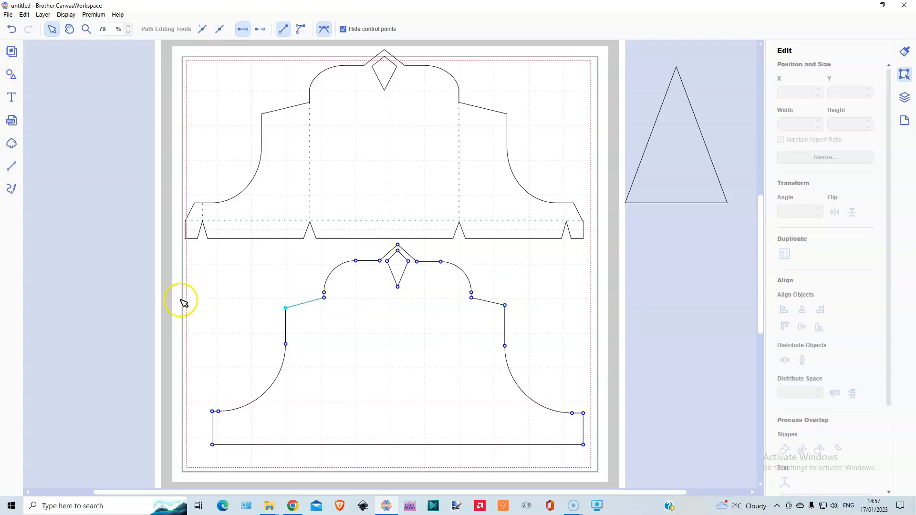
{"action": "left_click", "coordinate": [173, 313]}
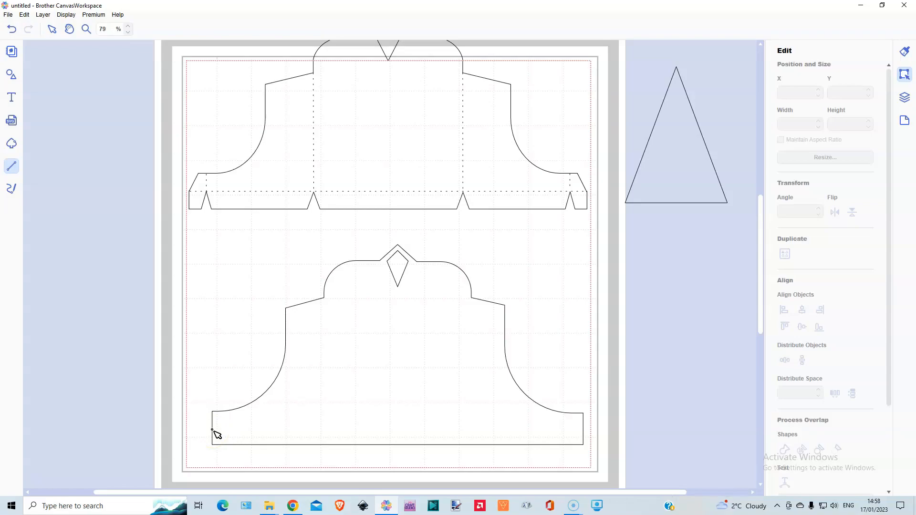
Draw a horizontal line about 10.71" long across the base and vertical lines about 3.83" long from both shoulder corners down to it.
{"action": "mouse_move", "coordinate": [213, 431]}
{"action": "left_mouse_down"}
{"action": "mouse_move", "coordinate": [568, 453]}
{"action": "mouse_move", "coordinate": [584, 431]}
{"action": "left_mouse_up"}
{"action": "double_click", "coordinate": [584, 431]}
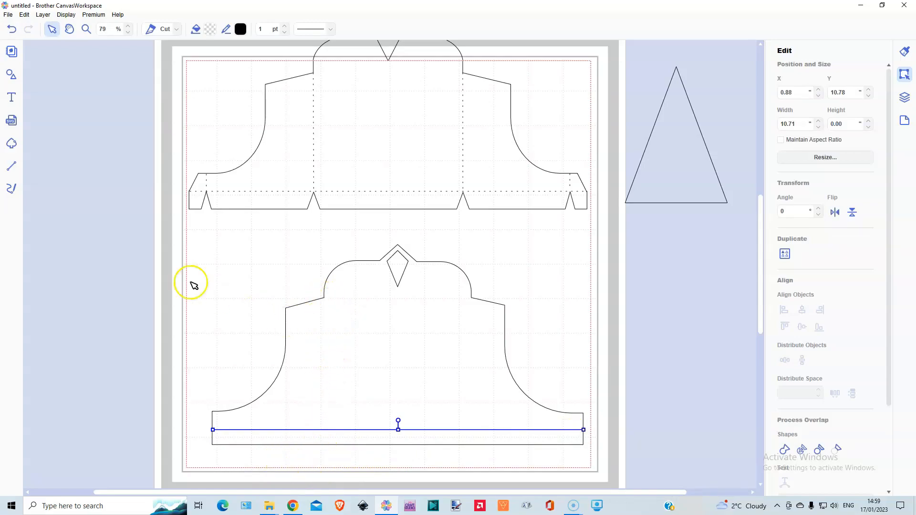
{"action": "left_click", "coordinate": [12, 165]}
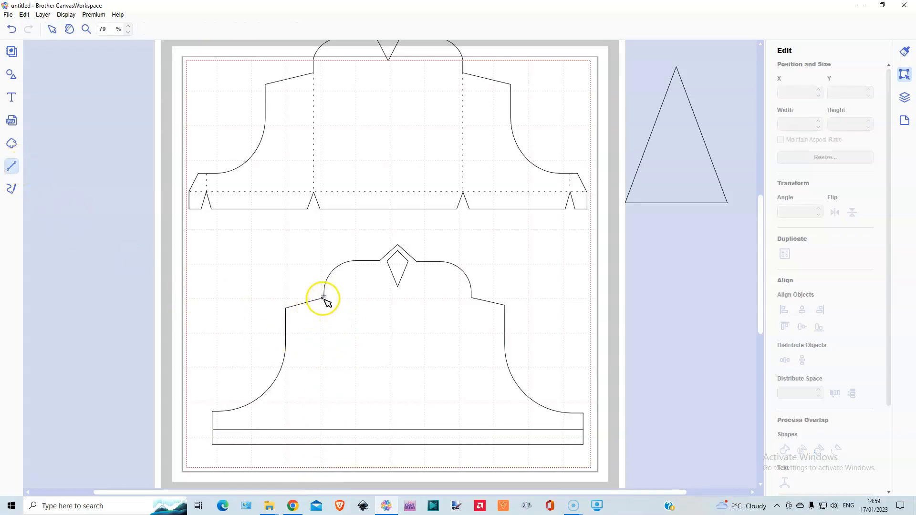
{"action": "mouse_move", "coordinate": [324, 298]}
{"action": "left_mouse_down"}
{"action": "mouse_move", "coordinate": [344, 417]}
{"action": "mouse_move", "coordinate": [325, 430]}
{"action": "left_mouse_up"}
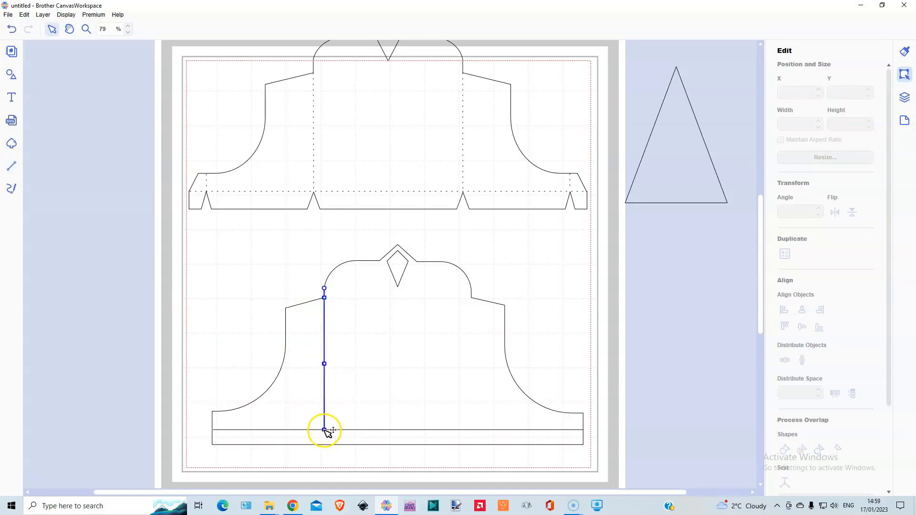
{"action": "left_click", "coordinate": [20, 170]}
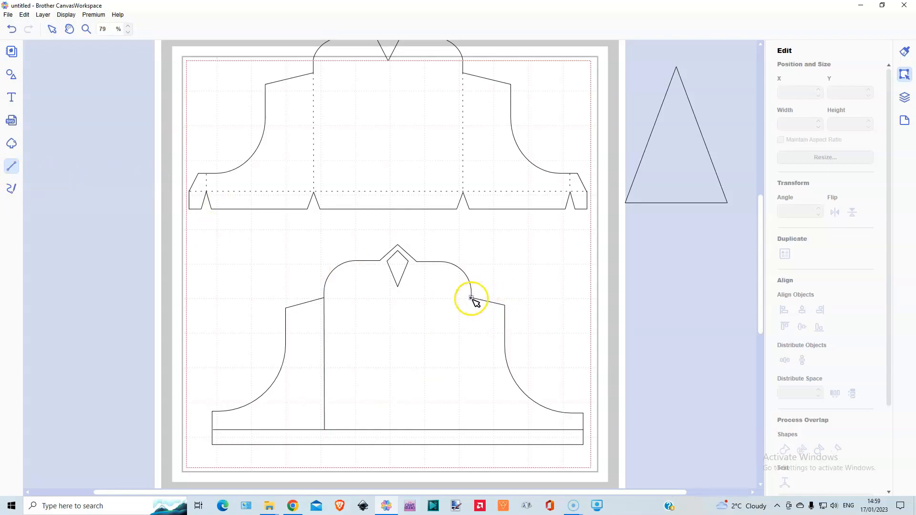
{"action": "left_click_drag", "start_coordinate": [472, 299], "coordinate": [471, 431]}
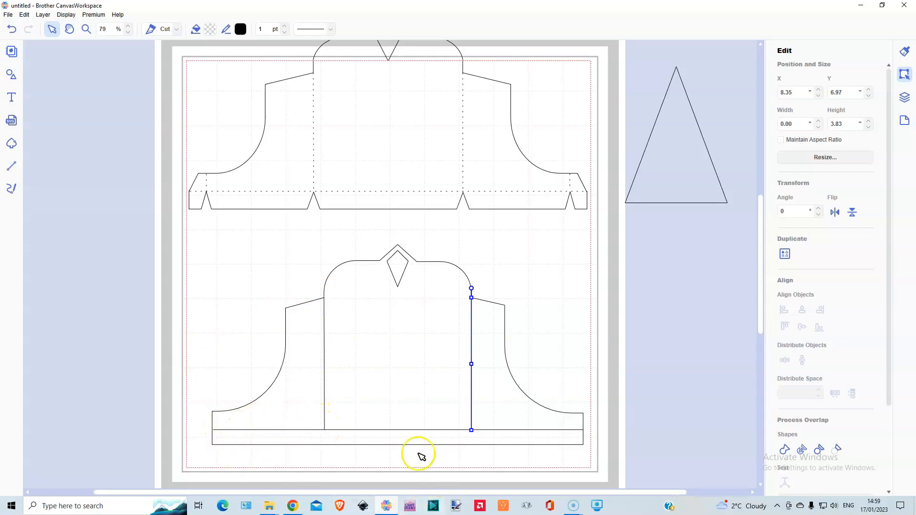
Move the outline together with its three inner lines to X 0.00", Y about 5.38".
{"action": "left_click_drag", "start_coordinate": [245, 279], "coordinate": [507, 444]}
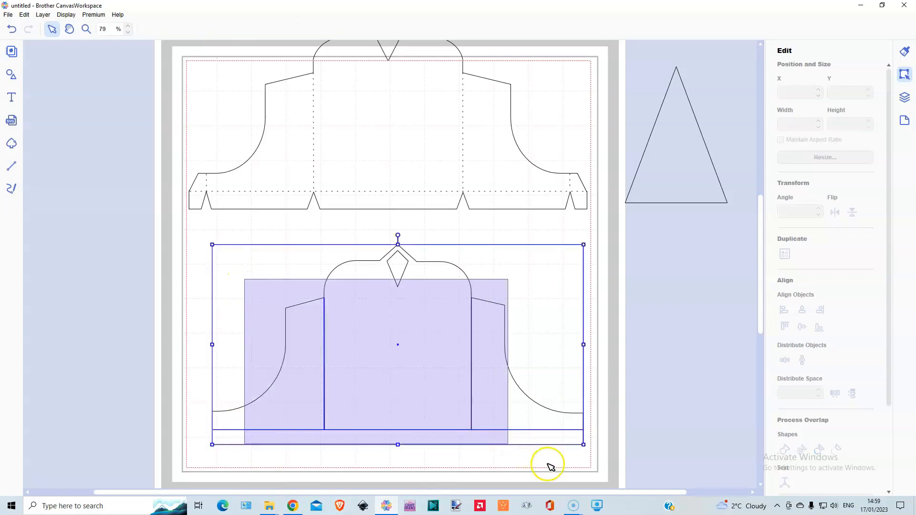
{"action": "left_click_drag", "start_coordinate": [576, 478], "coordinate": [575, 476]}
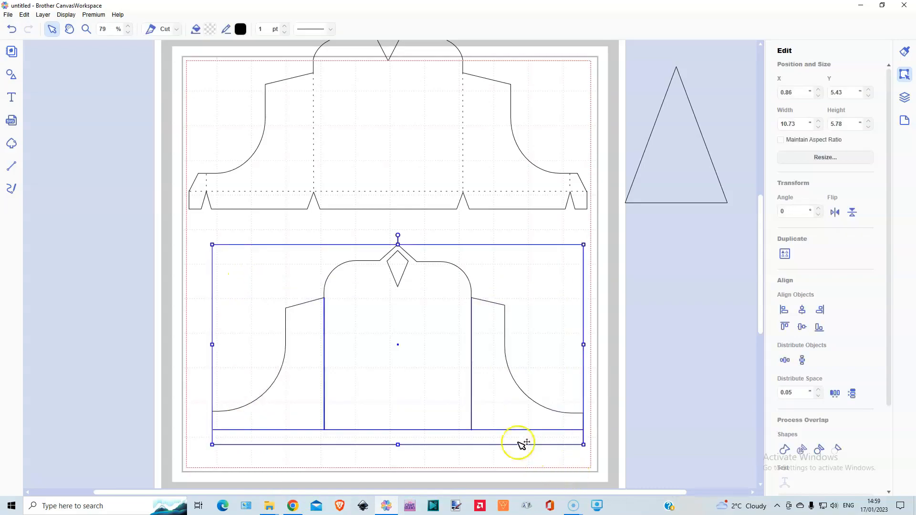
{"action": "left_click_drag", "start_coordinate": [416, 355], "coordinate": [390, 356]}
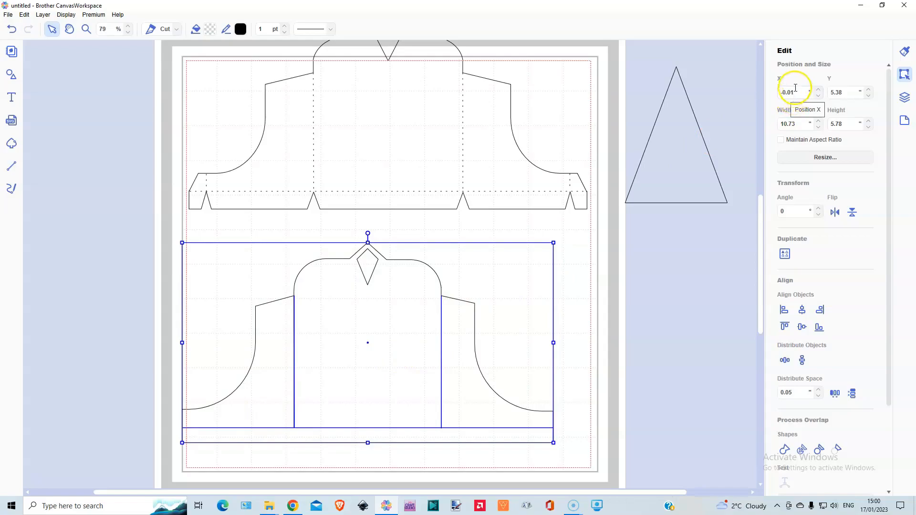
{"action": "key", "text": "Right"}
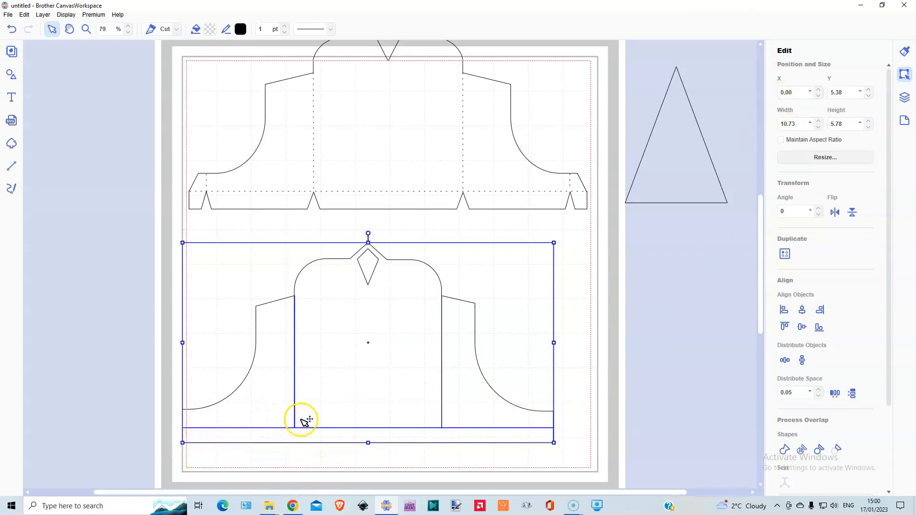
Draw a vertical line about 0.54" high across the outline's left end tab down to the base line, and place a duplicate across the right end tab.
{"action": "left_click", "coordinate": [299, 453]}
{"action": "left_click", "coordinate": [296, 414]}
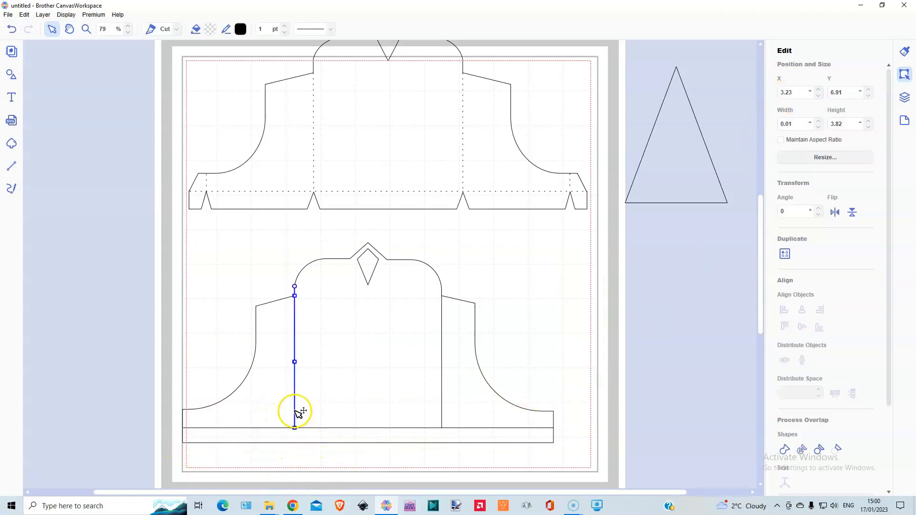
{"action": "left_click", "coordinate": [192, 410]}
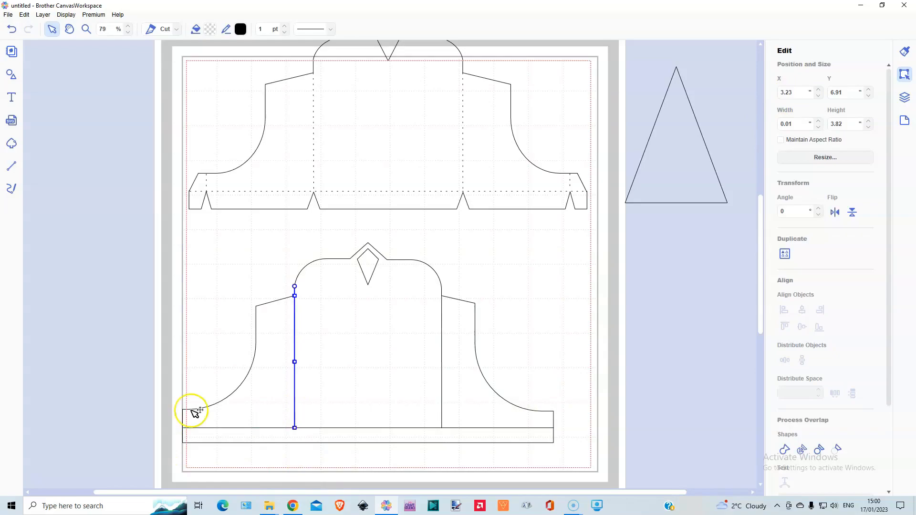
{"action": "left_click", "coordinate": [11, 166]}
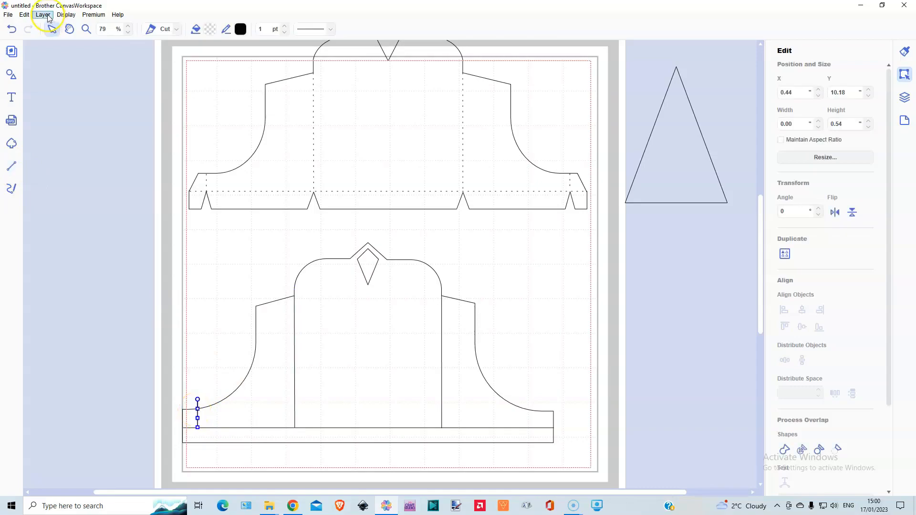
{"action": "left_click", "coordinate": [47, 17]}
{"action": "left_click", "coordinate": [61, 26]}
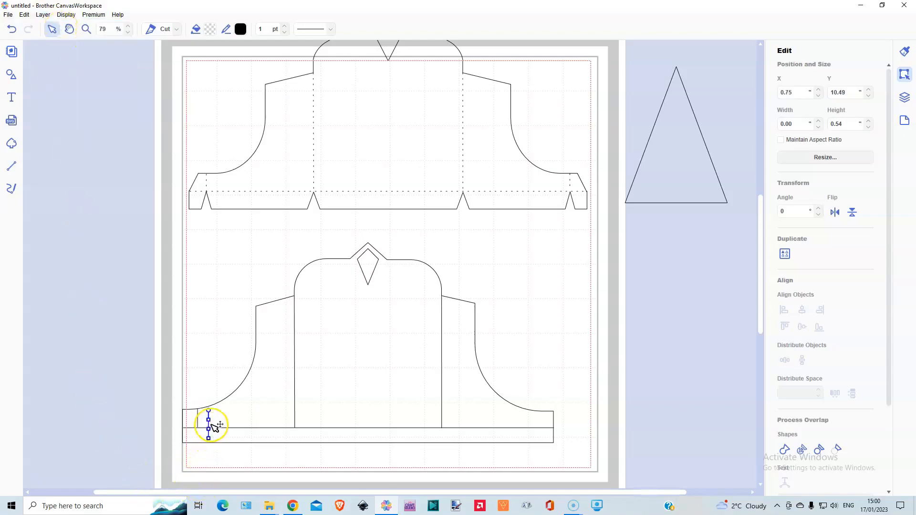
{"action": "left_click_drag", "start_coordinate": [210, 424], "coordinate": [538, 418]}
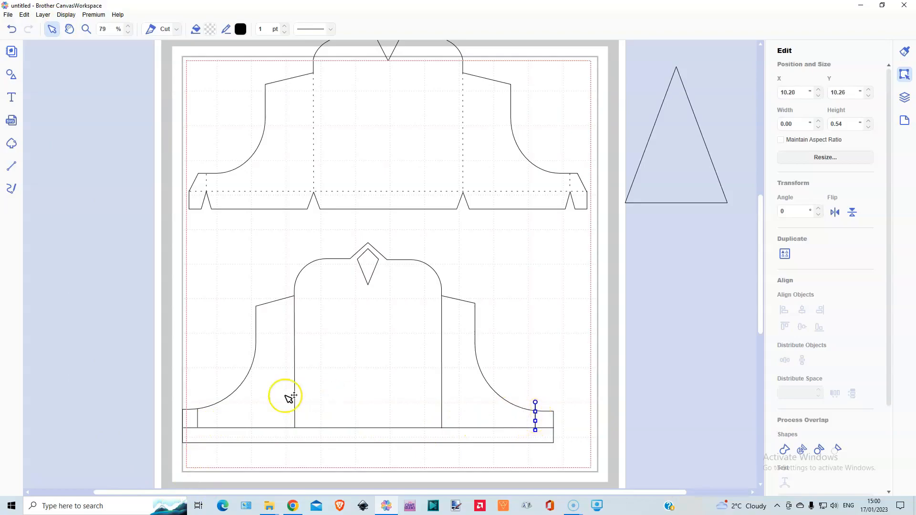
Shift both short end lines outward towards the outline's side edges, placing the right one at about X 10.47", Y 10.22".
{"action": "left_click", "coordinate": [198, 417]}
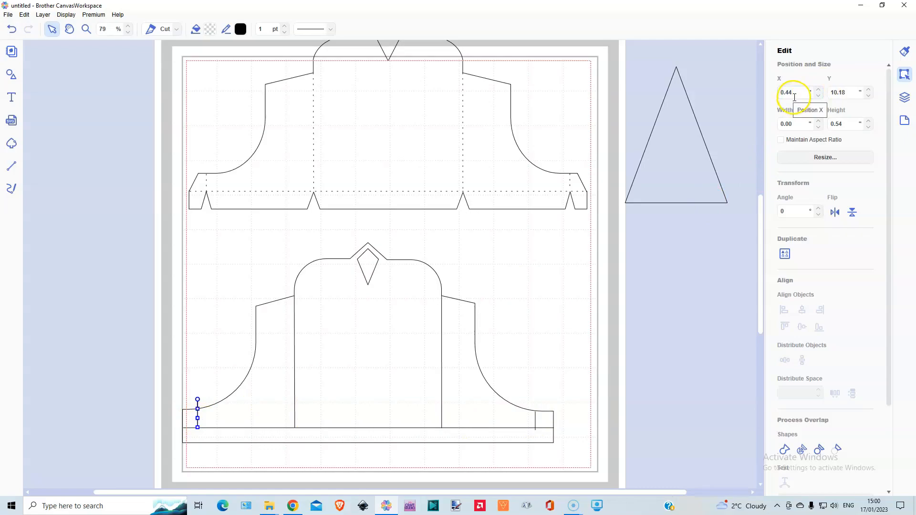
{"action": "scroll", "coordinate": [796, 97], "scroll_direction": "down", "scroll_amount": 11}
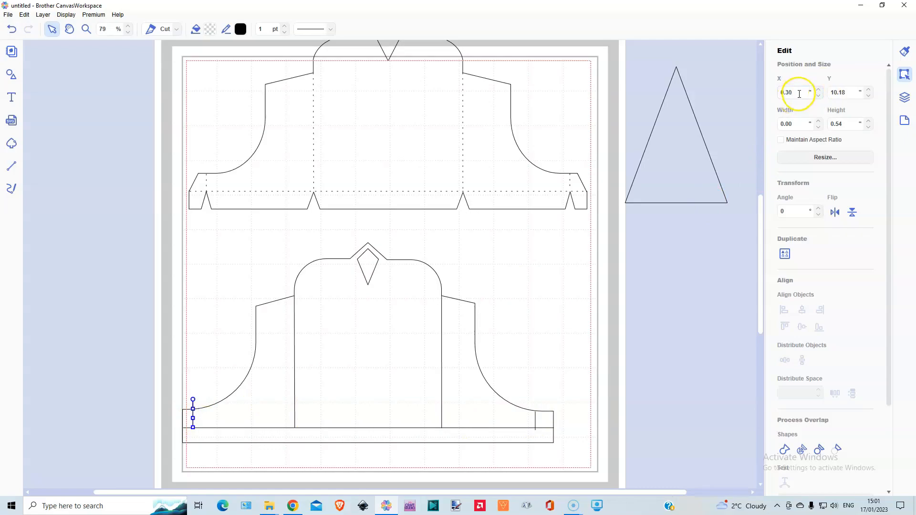
{"action": "scroll", "coordinate": [800, 94], "scroll_direction": "down", "scroll_amount": 4}
{"action": "left_click", "coordinate": [536, 421]}
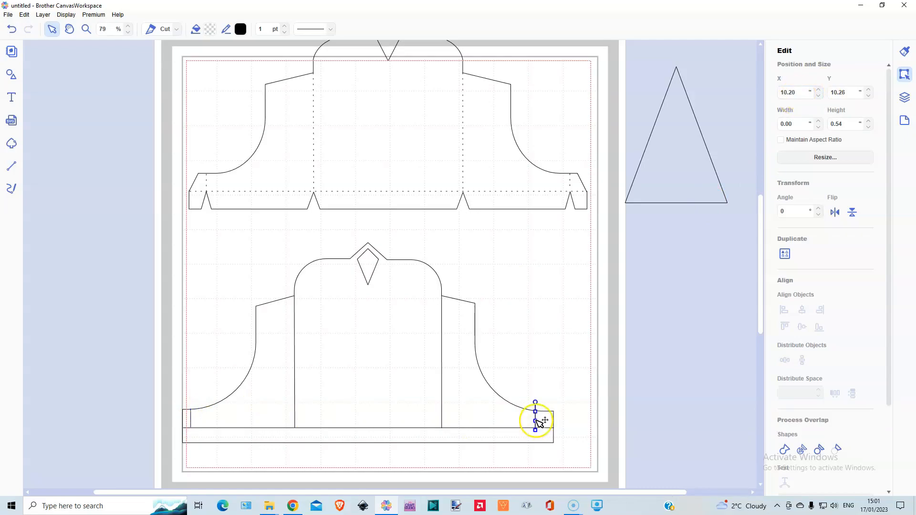
{"action": "left_click_drag", "start_coordinate": [536, 420], "coordinate": [539, 419]}
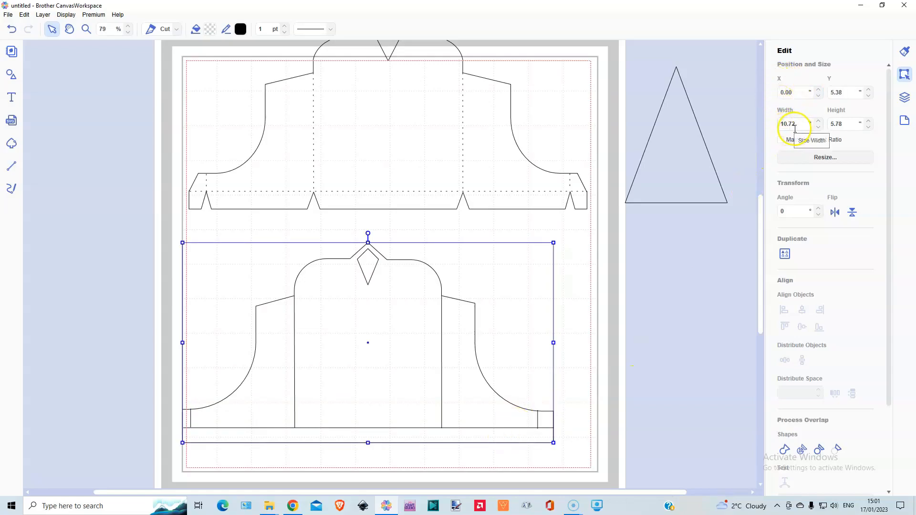
{"action": "left_click", "coordinate": [539, 421]}
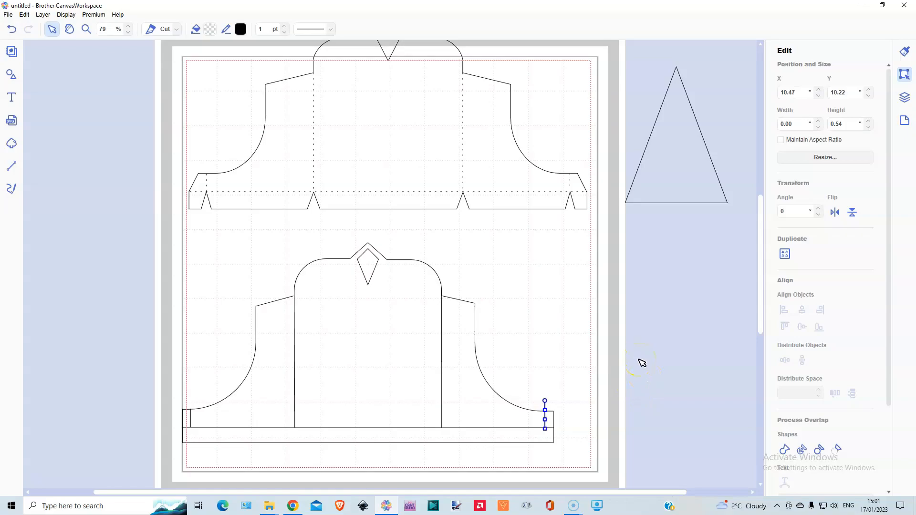
{"action": "left_click", "coordinate": [527, 325]}
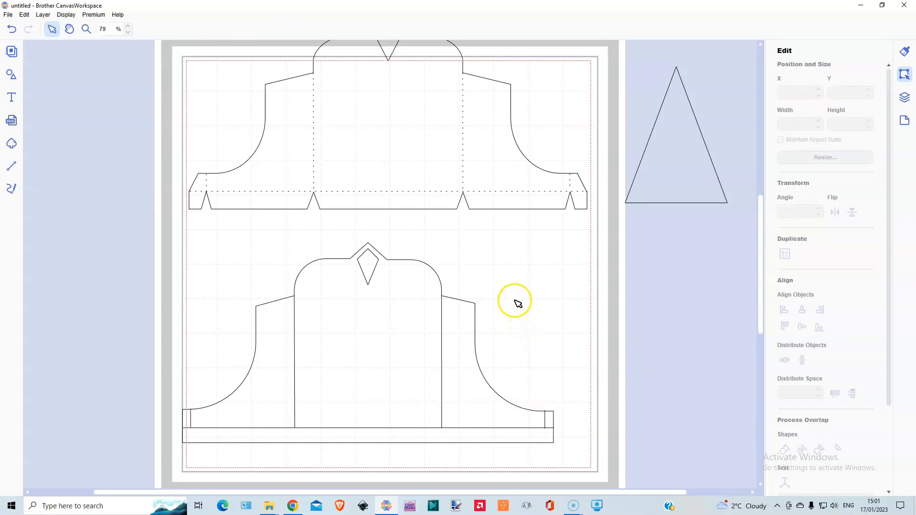
Shrink the large triangle to about 0.66" wide and 0.88" high and place it just below the outline's right end.
{"action": "left_click_drag", "start_coordinate": [664, 151], "coordinate": [596, 425]}
{"action": "left_click_drag", "start_coordinate": [661, 340], "coordinate": [582, 446]}
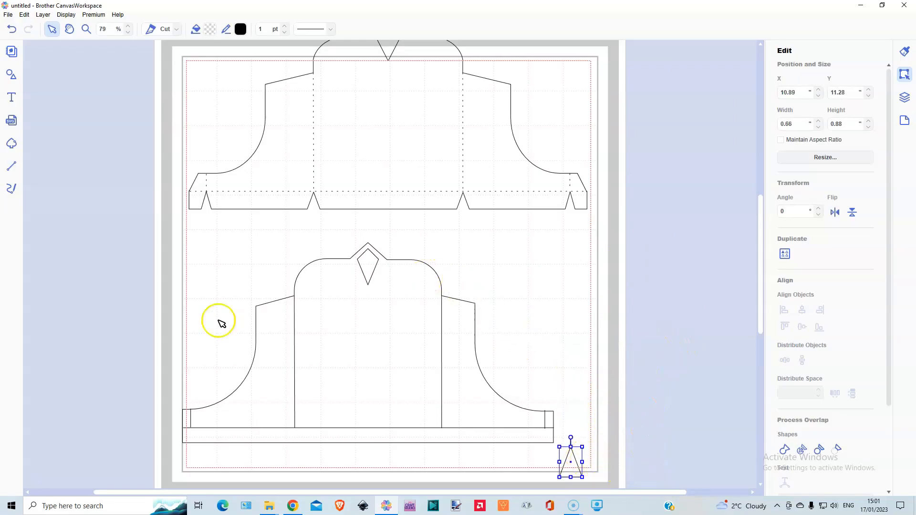
{"action": "left_click", "coordinate": [86, 29]}
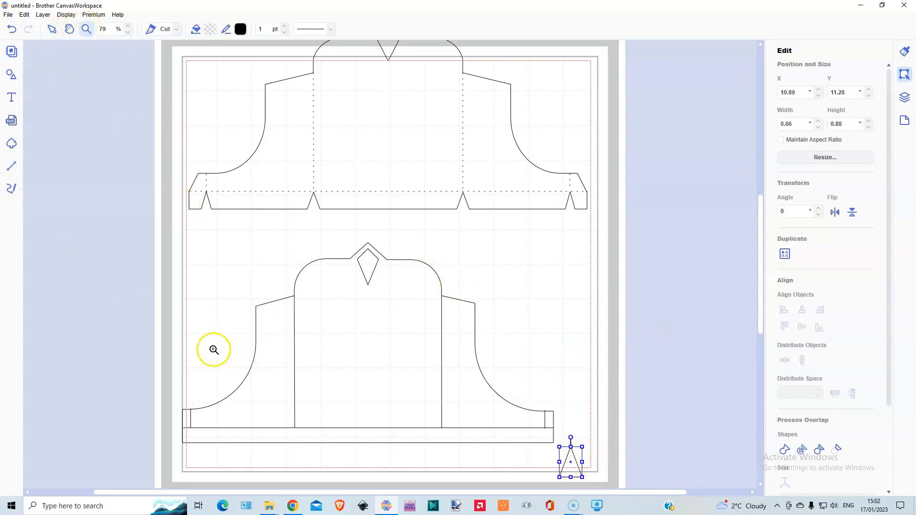
{"action": "left_click_drag", "start_coordinate": [184, 334], "coordinate": [547, 491]}
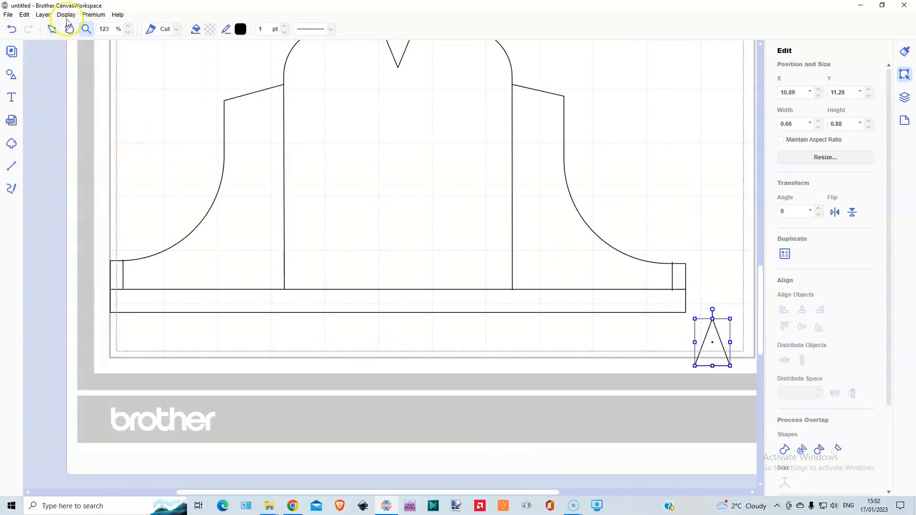
{"action": "left_click", "coordinate": [52, 30]}
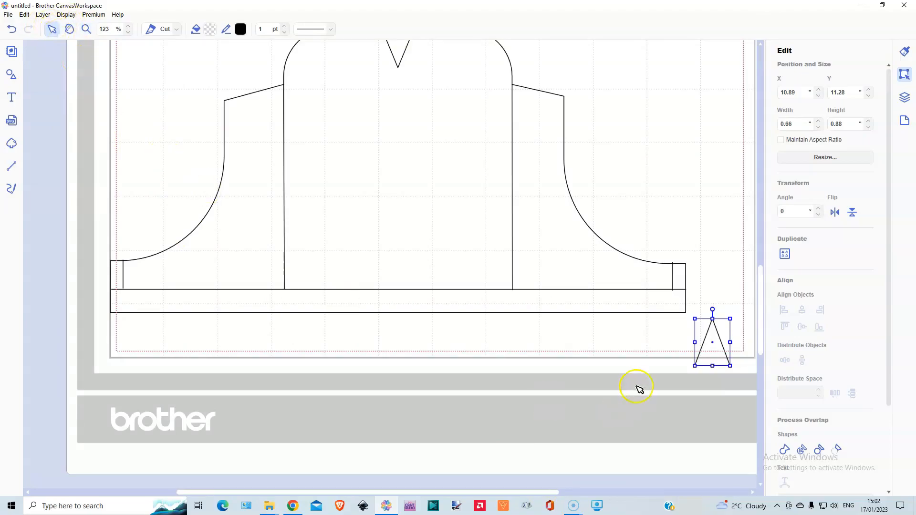
Move the small triangle's apex to the foot of the front panel's right fold line, about X 7.17", Y 10.72", and duplicate it.
{"action": "scroll", "coordinate": [602, 296], "scroll_direction": "up", "scroll_amount": 1}
{"action": "scroll", "coordinate": [600, 294], "scroll_direction": "up", "scroll_amount": 3}
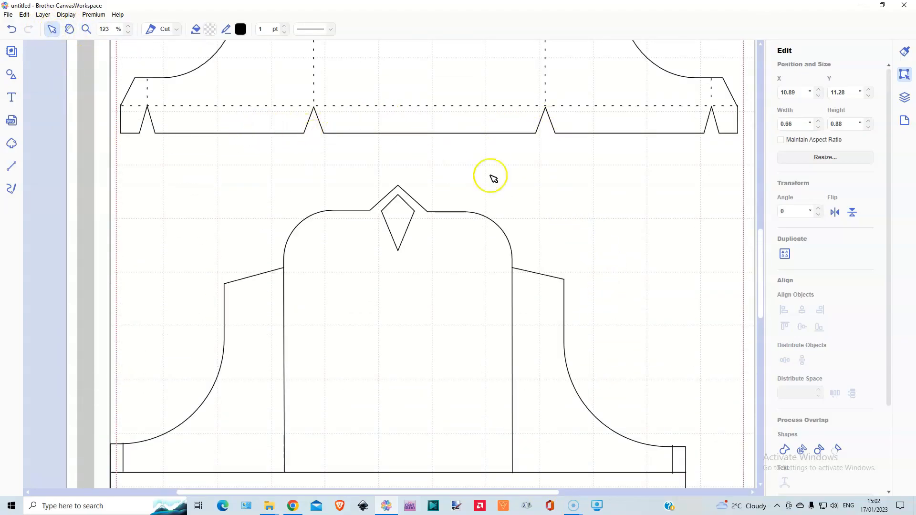
{"action": "scroll", "coordinate": [680, 275], "scroll_direction": "down", "scroll_amount": 2}
{"action": "scroll", "coordinate": [680, 276], "scroll_direction": "down", "scroll_amount": 3}
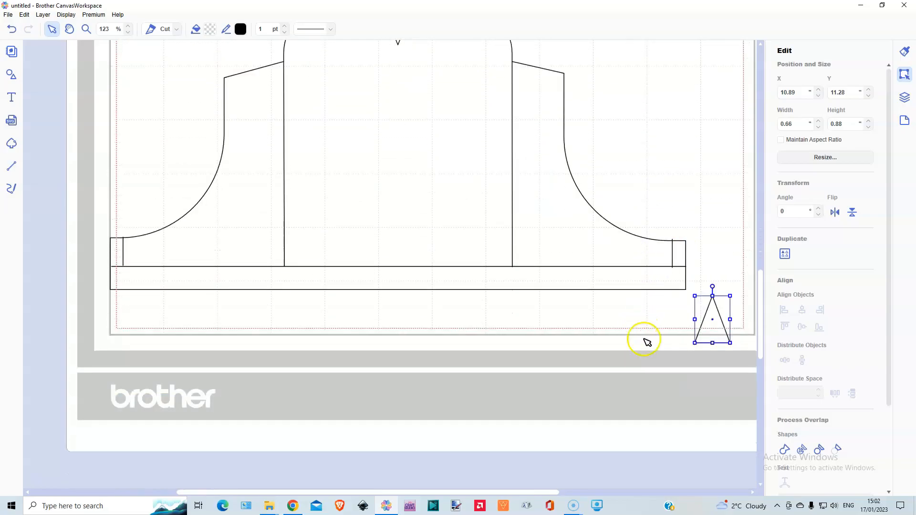
{"action": "left_click_drag", "start_coordinate": [715, 334], "coordinate": [675, 306]}
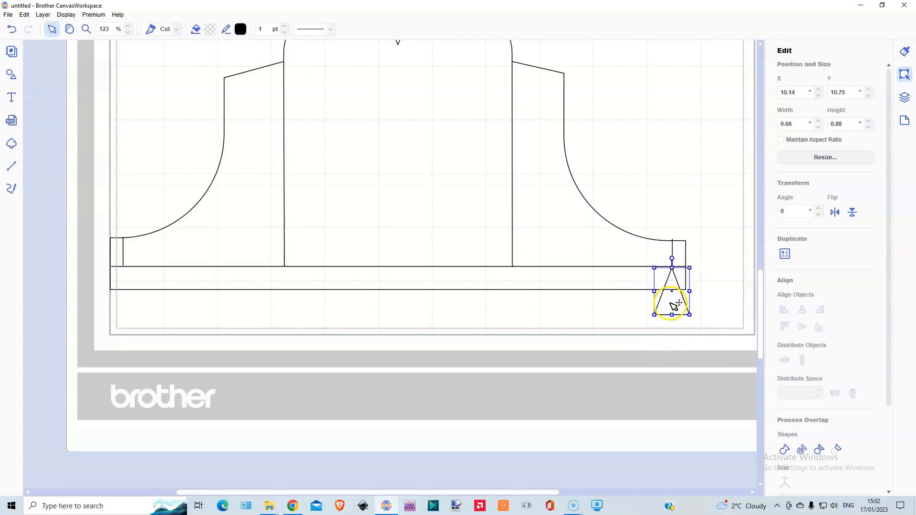
{"action": "left_click", "coordinate": [41, 18]}
{"action": "left_click", "coordinate": [43, 15]}
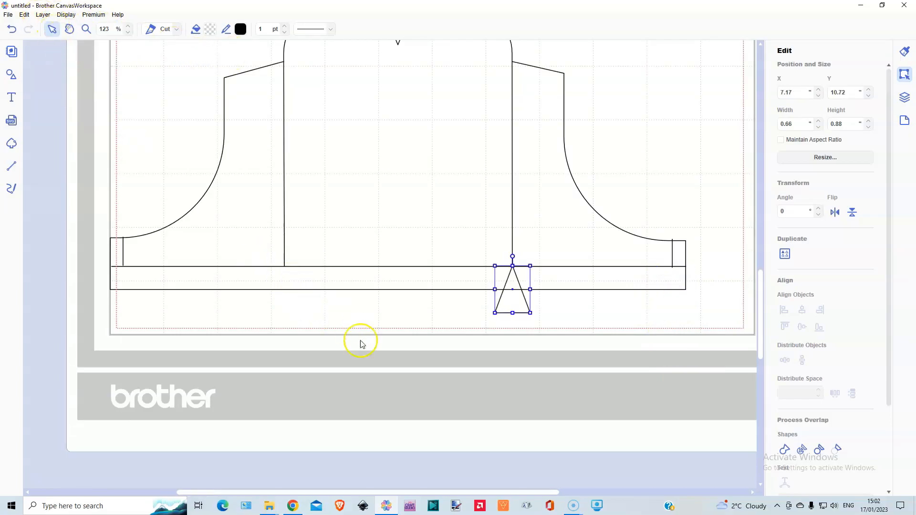
Bring the right fold line's triangle to the front, place a copy at the left fold line's foot, and keep a spare copy below.
{"action": "right_click", "coordinate": [498, 307]}
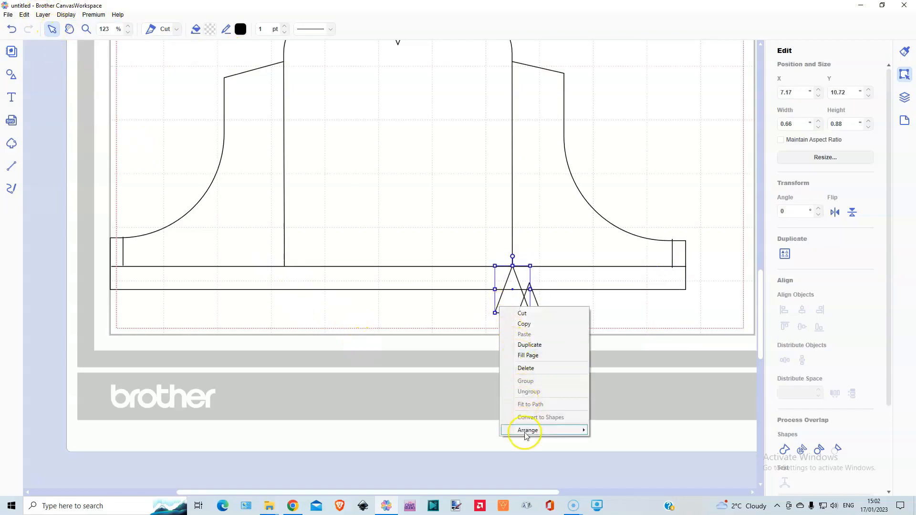
{"action": "mouse_move", "coordinate": [545, 432]}
{"action": "left_click", "coordinate": [622, 429]}
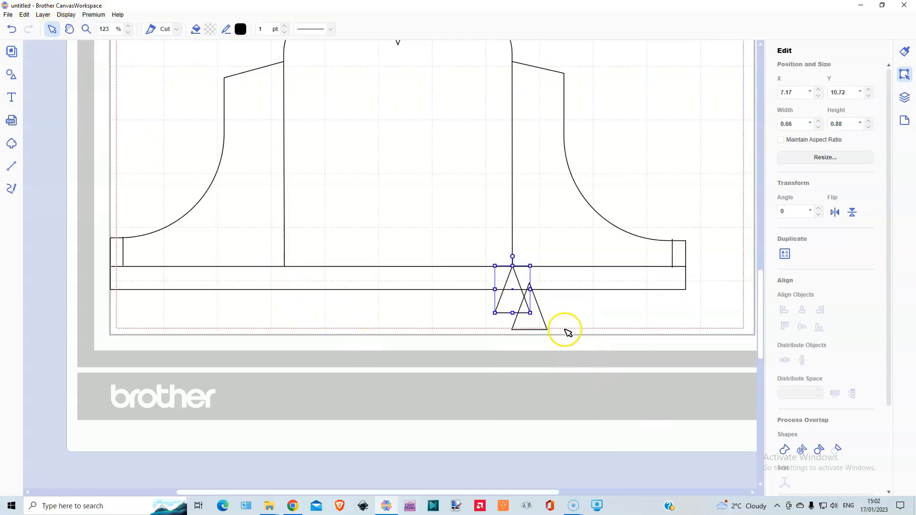
{"action": "left_click_drag", "start_coordinate": [536, 324], "coordinate": [292, 312]}
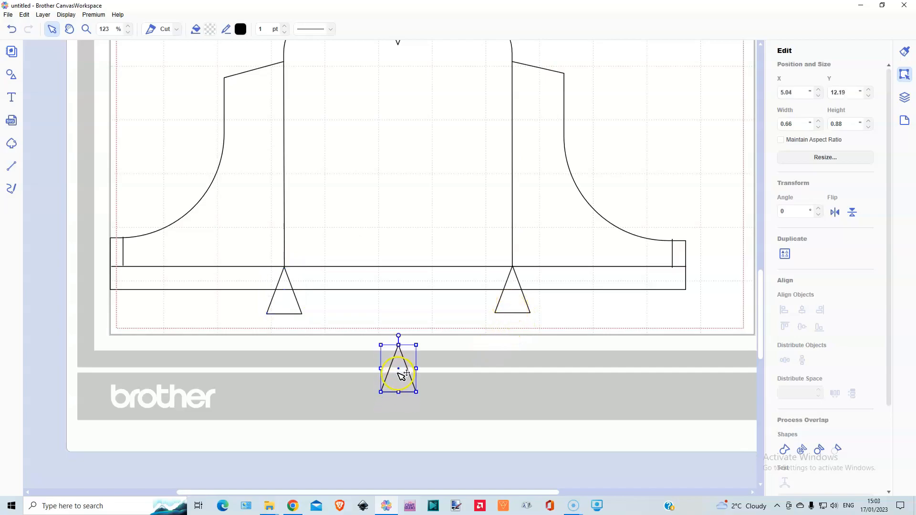
Subtract the two triangles at the front panel's fold lines from the outline to cut V-shaped notches in the base strip.
{"action": "left_click", "coordinate": [286, 306]}
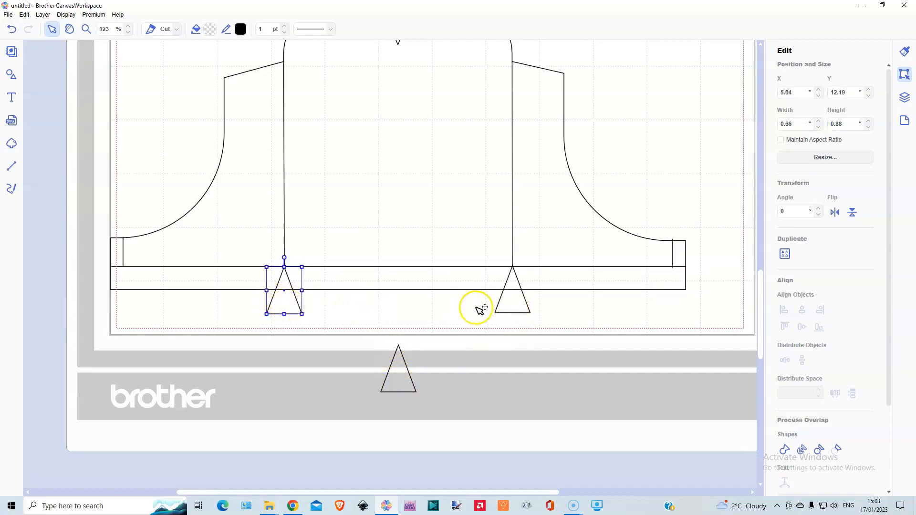
{"action": "left_click", "coordinate": [513, 304], "text": "shift"}
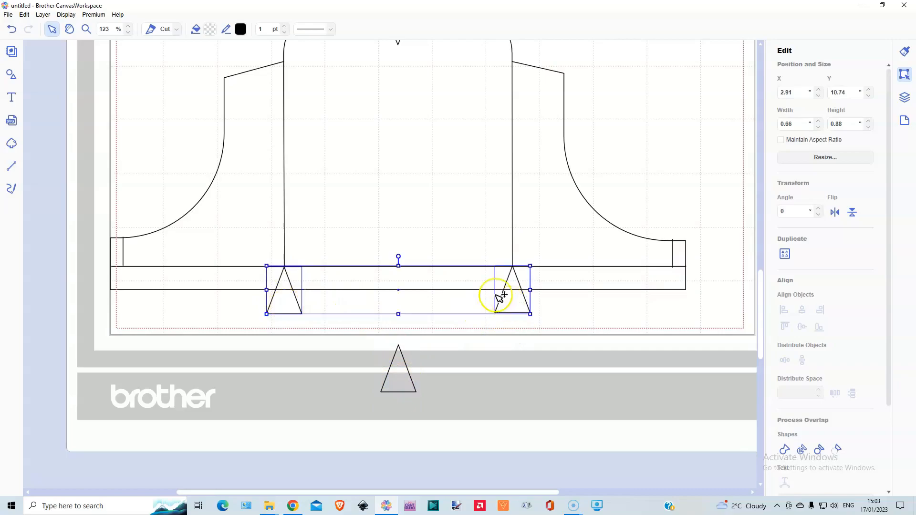
{"action": "left_click", "coordinate": [393, 183], "text": "shift"}
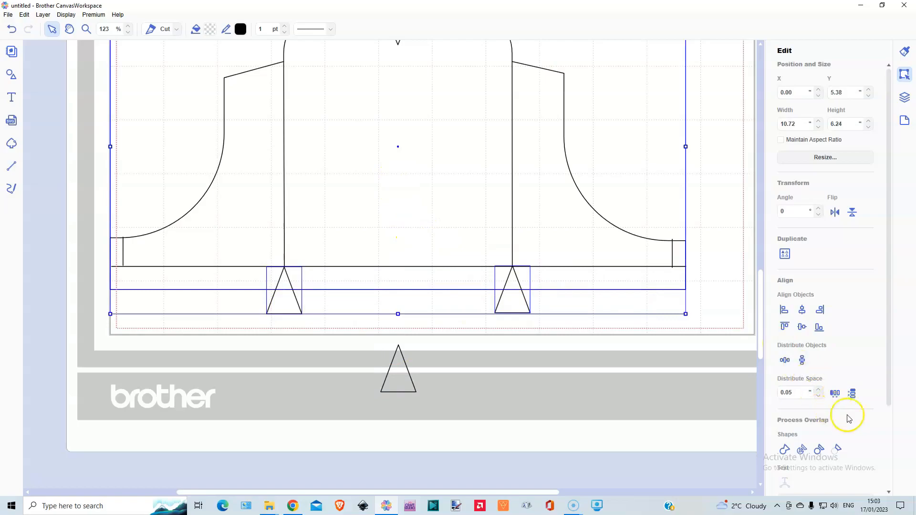
{"action": "left_click", "coordinate": [836, 450]}
{"action": "left_click", "coordinate": [496, 310]}
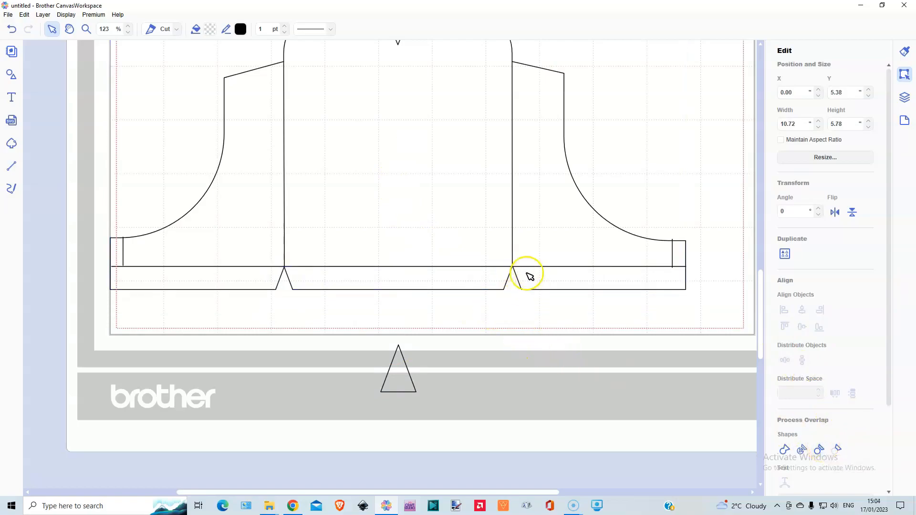
Place the spare triangle under the right end line and a duplicate under the left end line, bringing the left one to the front.
{"action": "left_click_drag", "start_coordinate": [399, 374], "coordinate": [678, 309]}
{"action": "left_click", "coordinate": [43, 15]}
{"action": "left_click", "coordinate": [57, 26]}
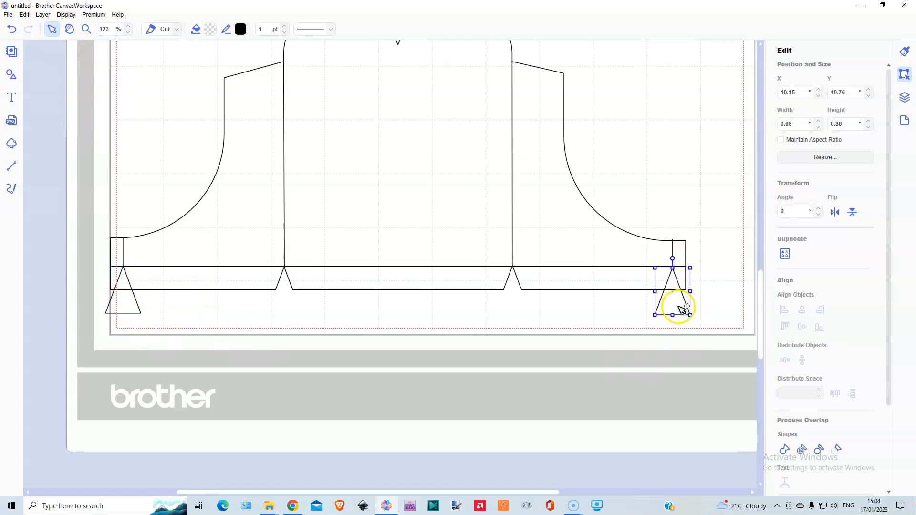
{"action": "right_click", "coordinate": [115, 307]}
{"action": "mouse_move", "coordinate": [160, 433]}
{"action": "left_click", "coordinate": [222, 431]}
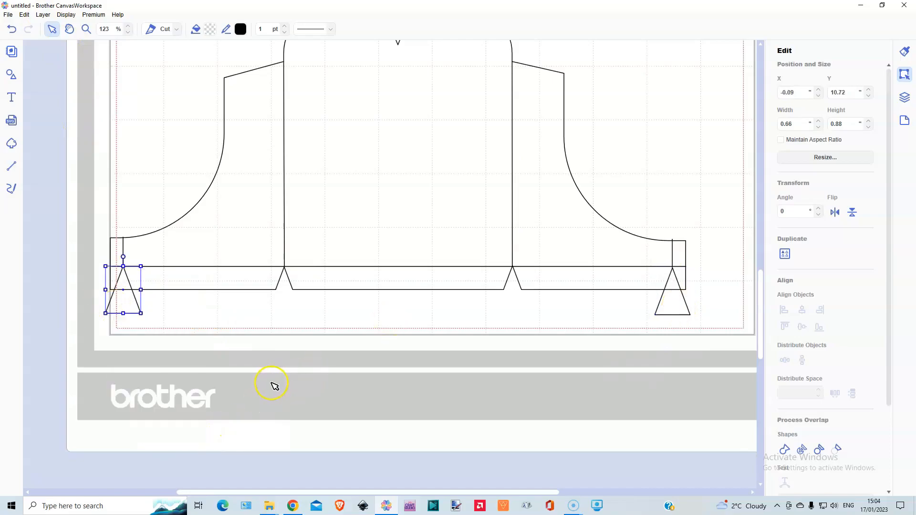
Subtract the two end triangles from the outline to cut V-shaped notches below the short end lines.
{"action": "left_click", "coordinate": [672, 310], "text": "shift"}
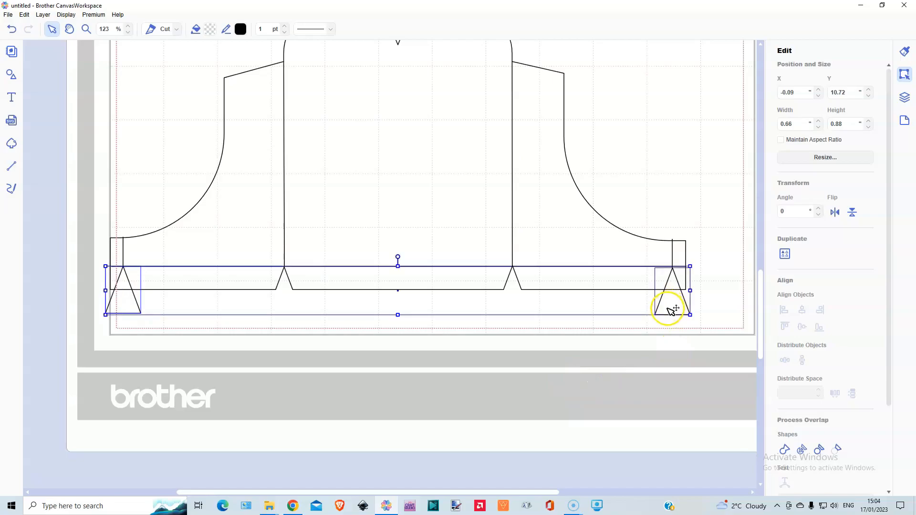
{"action": "left_click", "coordinate": [368, 218], "text": "shift"}
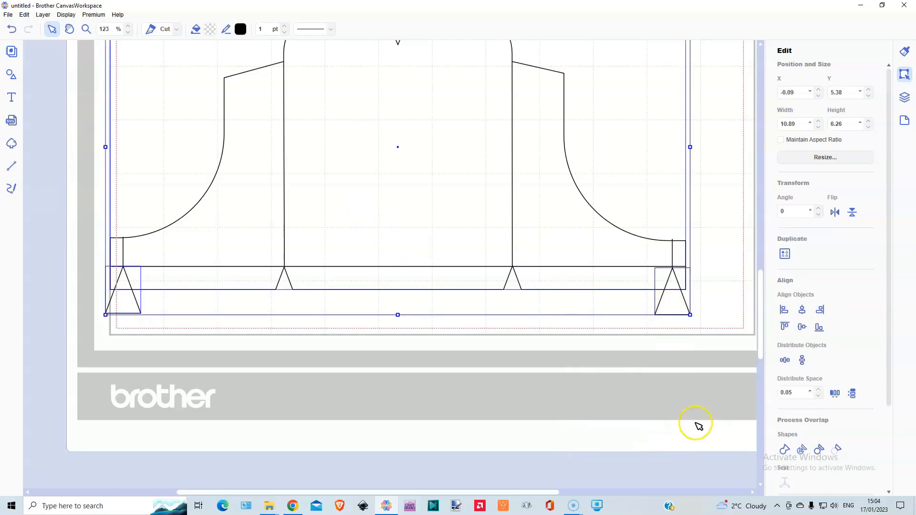
{"action": "left_click", "coordinate": [838, 450]}
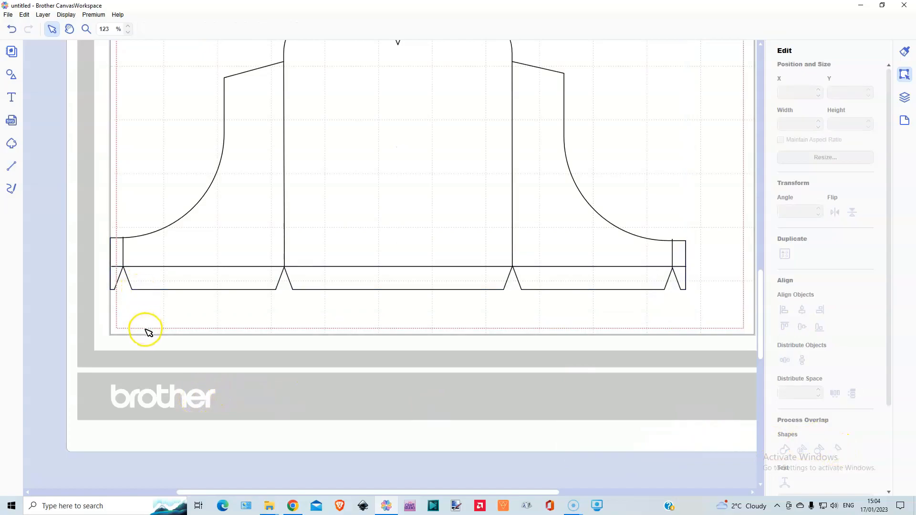
Edit the outline's path, lowering the outer top corner of each end tab slightly so that its top edge slopes outward.
{"action": "double_click", "coordinate": [178, 248]}
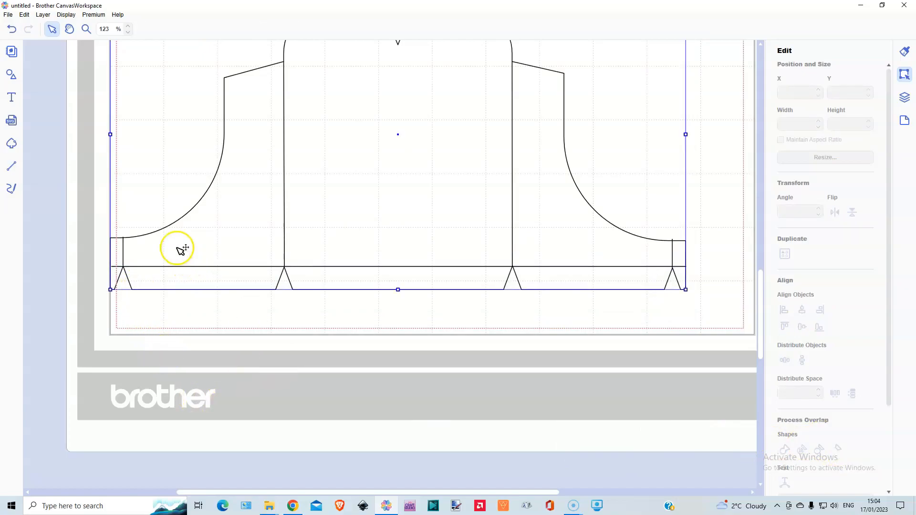
{"action": "scroll", "coordinate": [110, 289], "scroll_direction": "up", "scroll_amount": 1}
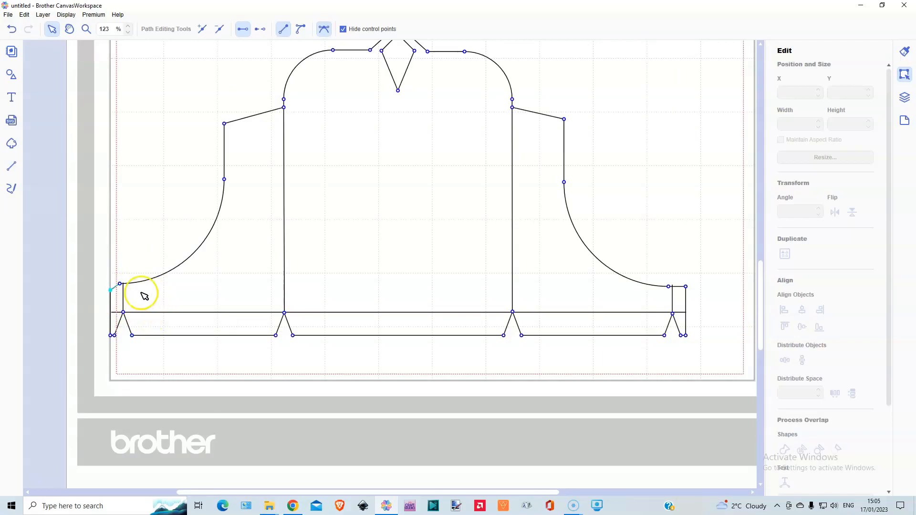
{"action": "left_click", "coordinate": [686, 287]}
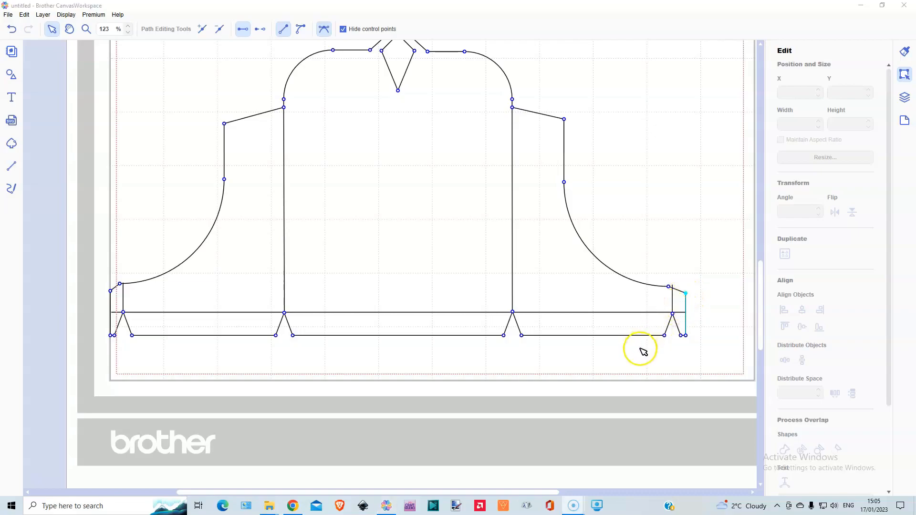
{"action": "left_click", "coordinate": [634, 379]}
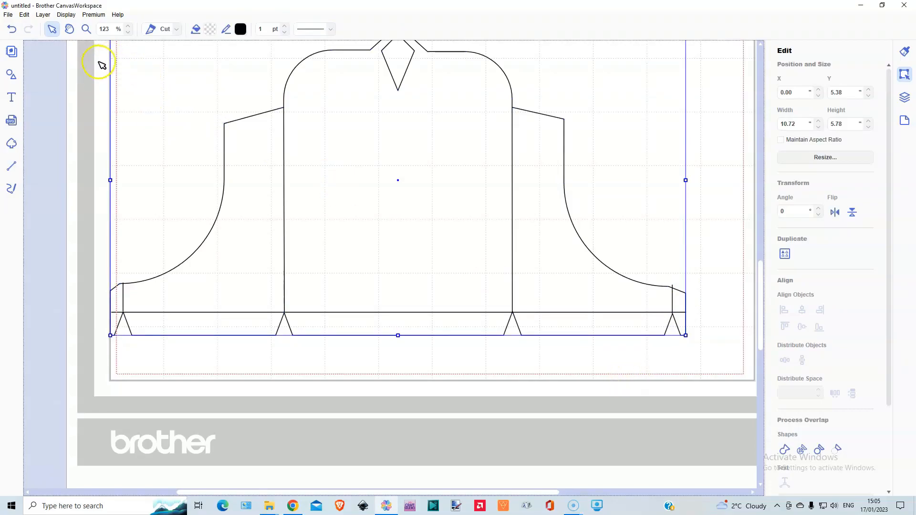
Select the whole rebuilt template together with its fold lines and move it up slightly on the mat.
{"action": "left_click_drag", "start_coordinate": [98, 50], "coordinate": [720, 392]}
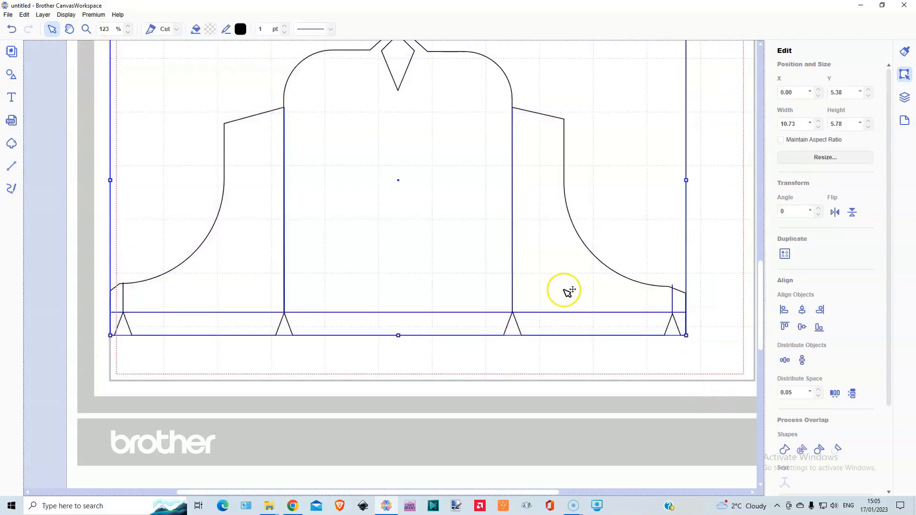
{"action": "left_click_drag", "start_coordinate": [555, 276], "coordinate": [551, 274]}
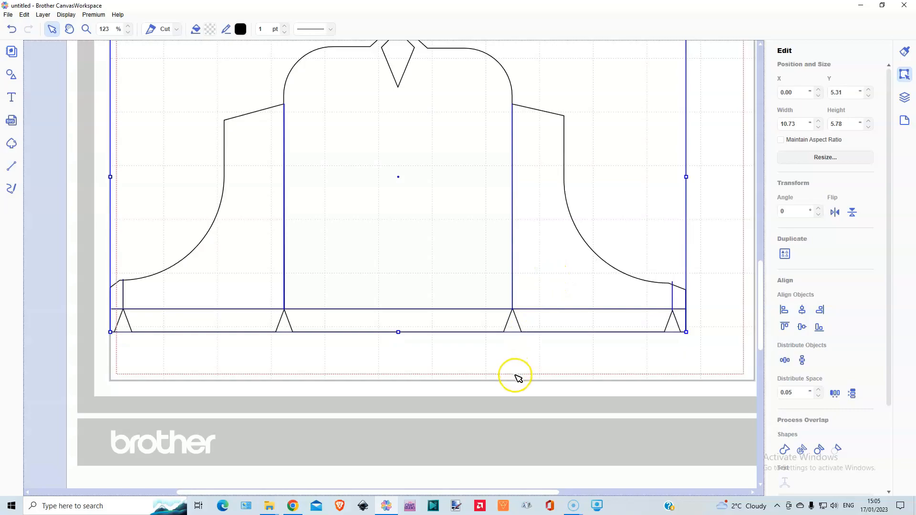
{"action": "scroll", "coordinate": [497, 387], "scroll_direction": "up", "scroll_amount": 3}
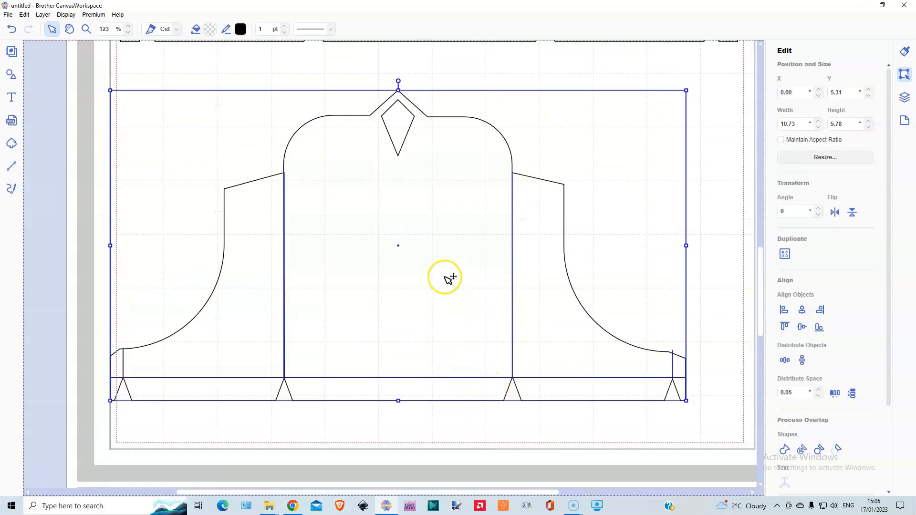
Change the line style of the template's grouped fold lines from solid to a short dashed pattern.
{"action": "left_click", "coordinate": [441, 273]}
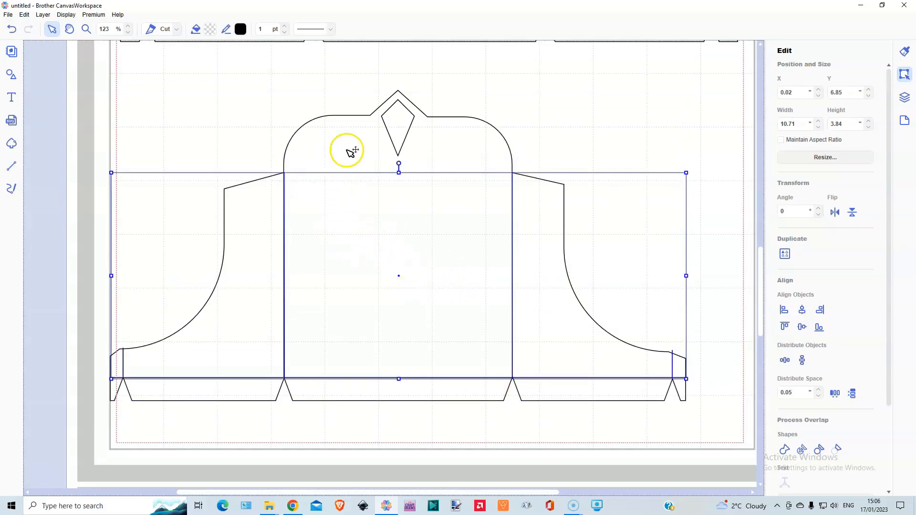
{"action": "left_click", "coordinate": [315, 29]}
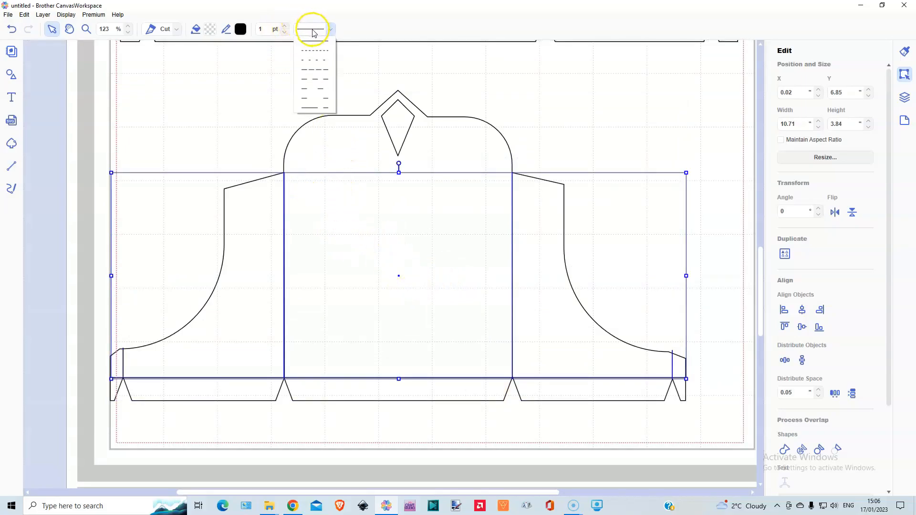
{"action": "left_click", "coordinate": [315, 66]}
{"action": "left_click", "coordinate": [267, 104]}
{"action": "left_click", "coordinate": [208, 455]}
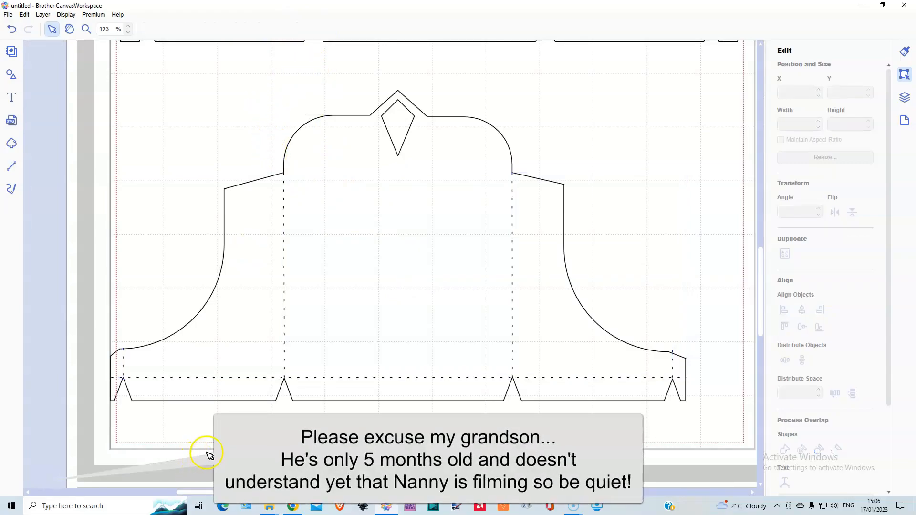
Hide both notched box templates, show the cross-shaped cube template and bring it onto the mat.
{"action": "scroll", "coordinate": [222, 444], "scroll_direction": "up", "scroll_amount": 4}
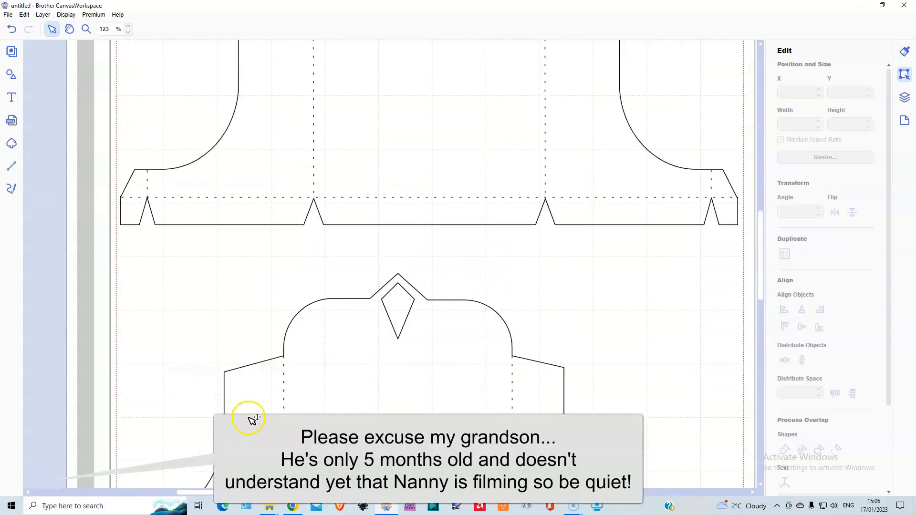
{"action": "scroll", "coordinate": [248, 420], "scroll_direction": "down", "scroll_amount": 3}
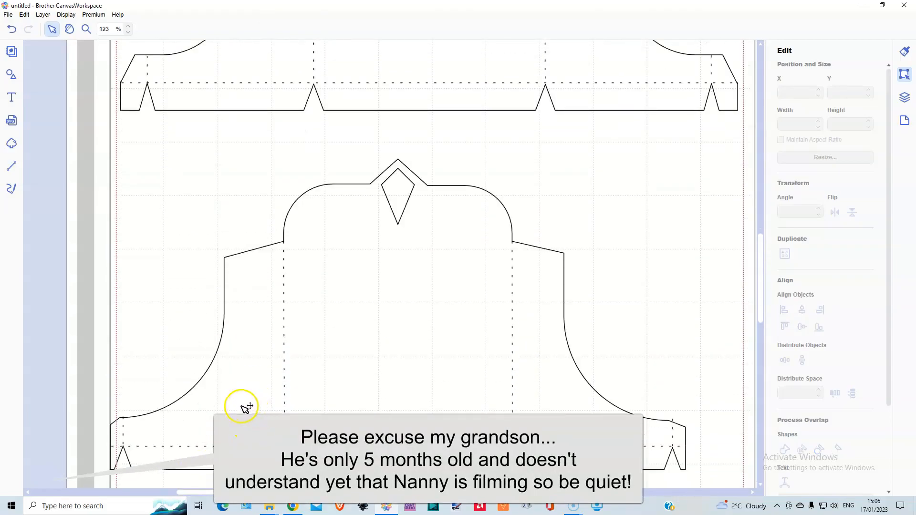
{"action": "left_click", "coordinate": [66, 16]}
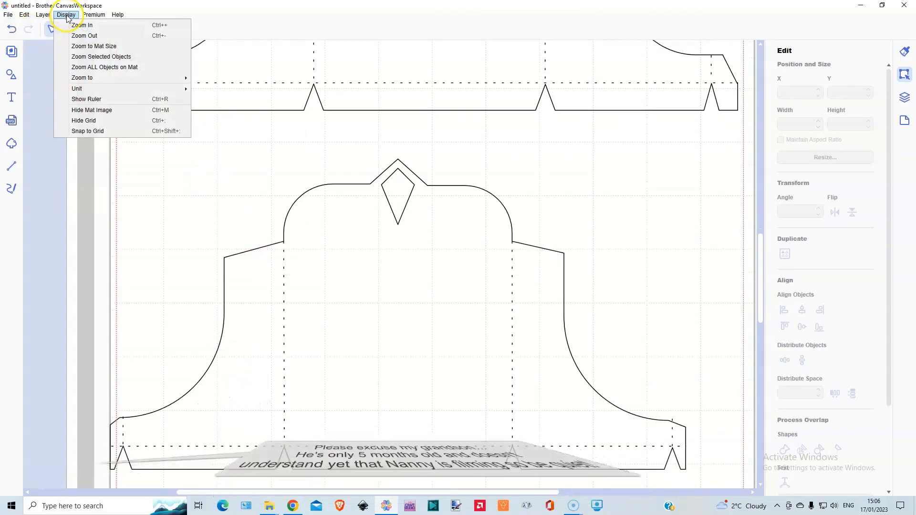
{"action": "left_click", "coordinate": [90, 46]}
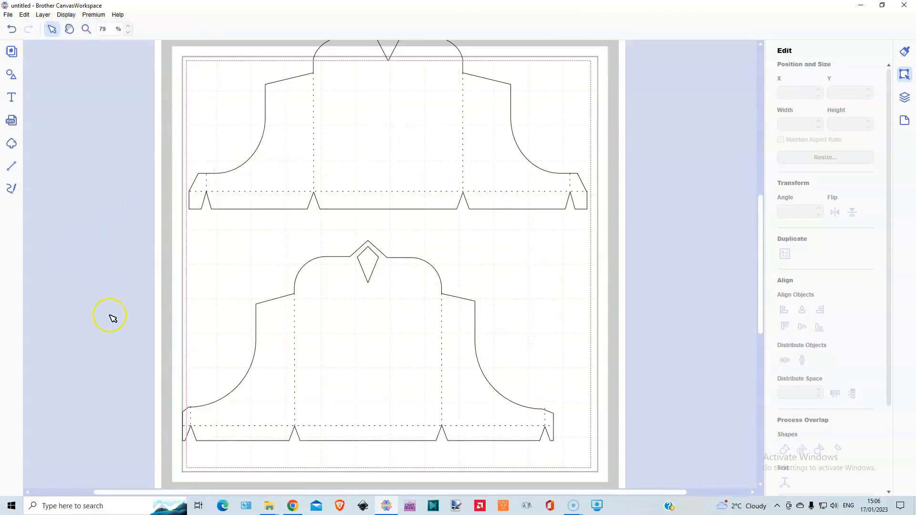
{"action": "left_click_drag", "start_coordinate": [209, 492], "coordinate": [156, 492]}
{"action": "left_click_drag", "start_coordinate": [229, 118], "coordinate": [500, 432]}
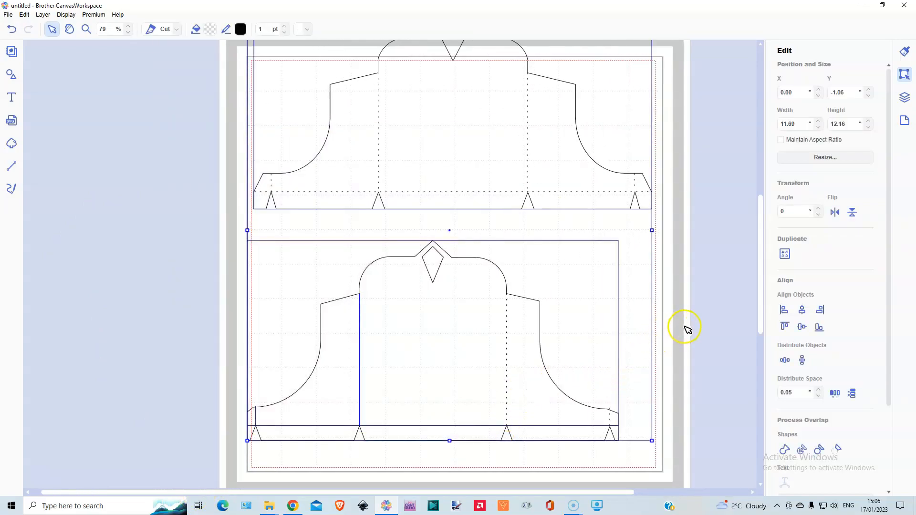
{"action": "left_click", "coordinate": [877, 72]}
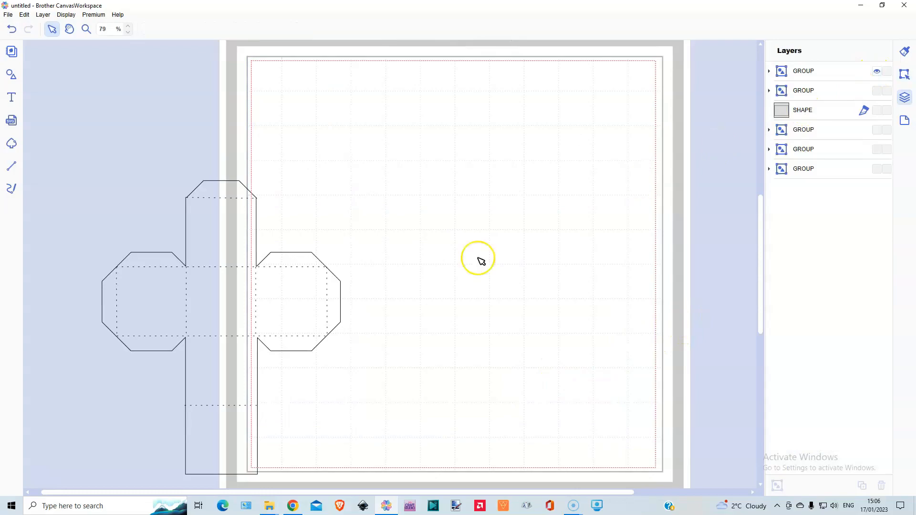
{"action": "left_click_drag", "start_coordinate": [241, 245], "coordinate": [436, 140]}
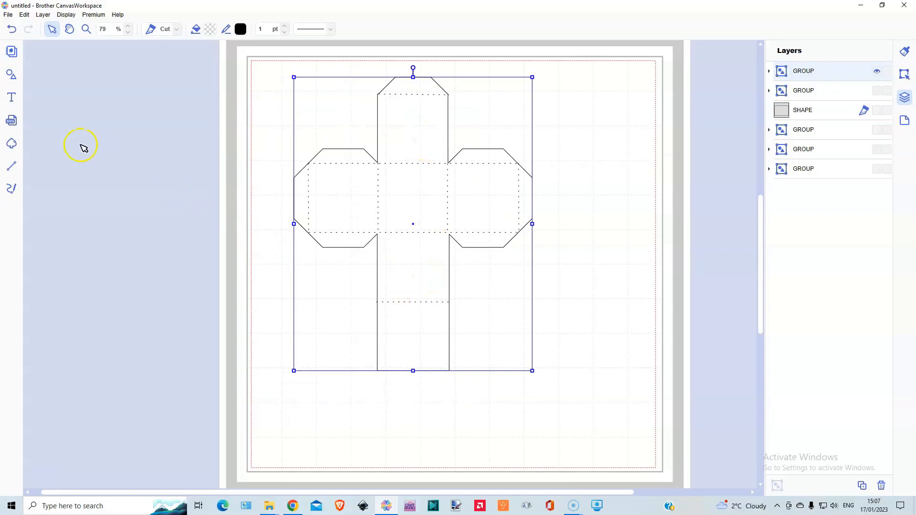
Add a plain square to the mat and place it in the free space beside the cube template, shifting the template aside.
{"action": "left_click", "coordinate": [11, 75]}
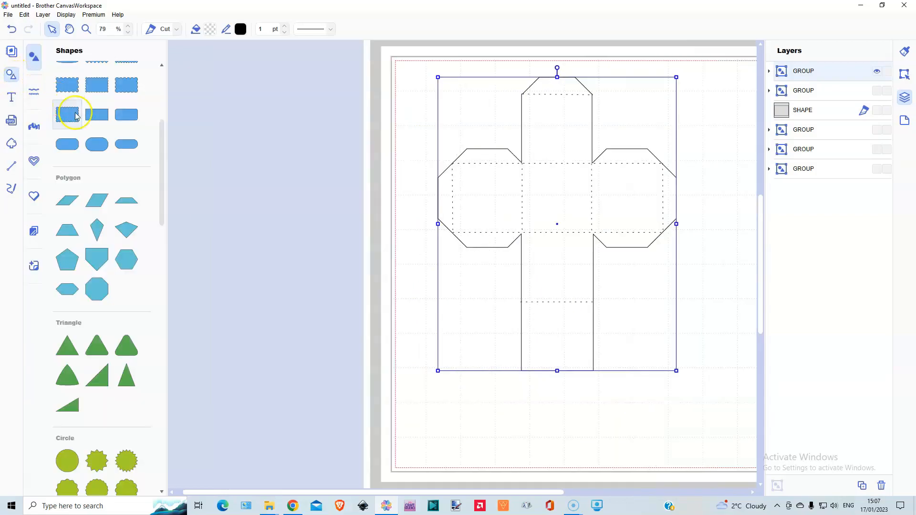
{"action": "scroll", "coordinate": [82, 115], "scroll_direction": "up", "scroll_amount": 1}
{"action": "scroll", "coordinate": [74, 125], "scroll_direction": "up", "scroll_amount": 3}
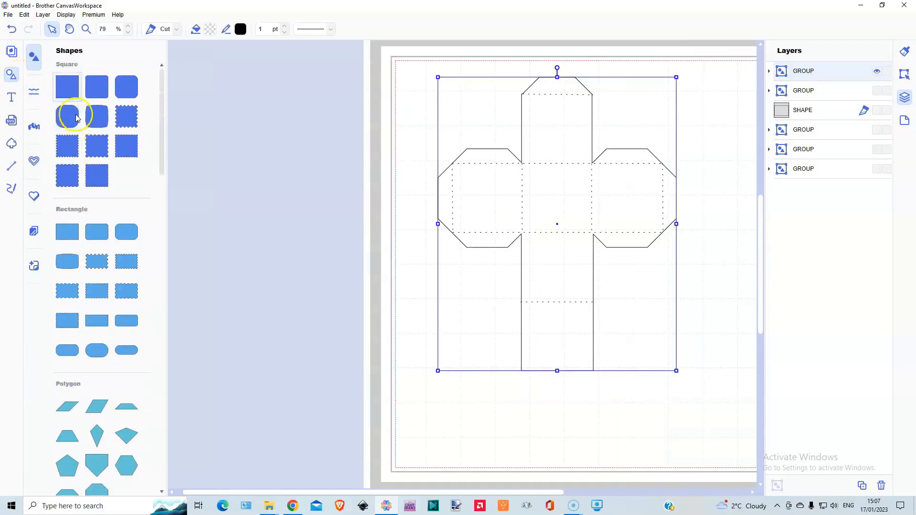
{"action": "left_click", "coordinate": [10, 78]}
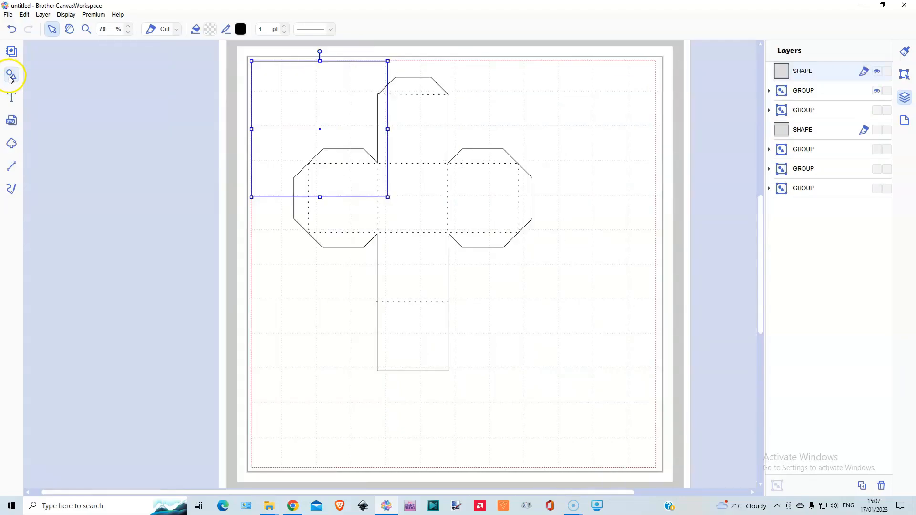
{"action": "left_click_drag", "start_coordinate": [405, 210], "coordinate": [531, 204]}
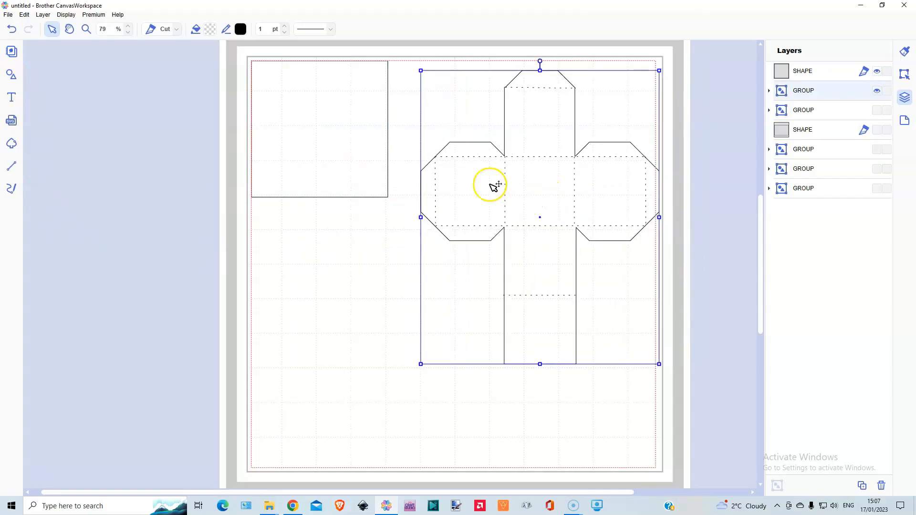
{"action": "left_click_drag", "start_coordinate": [300, 148], "coordinate": [331, 251]}
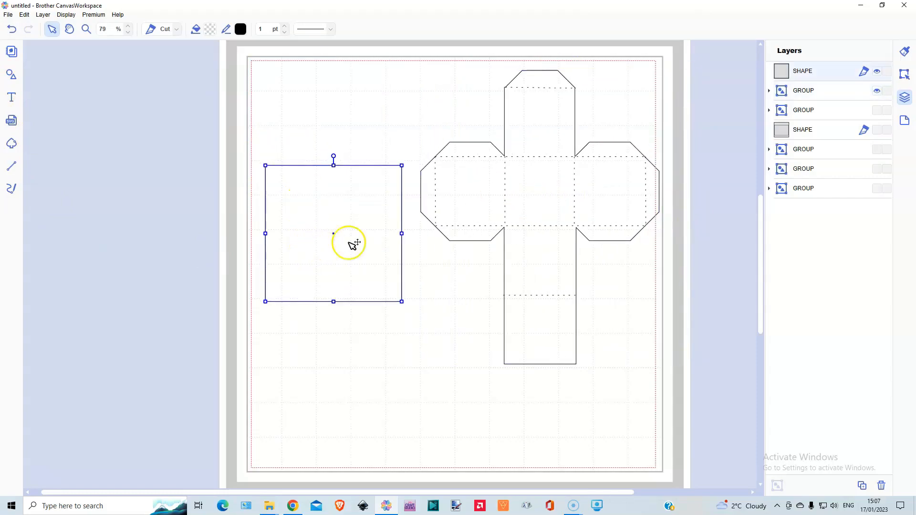
Resize the square to 2 inches, stretch it into a strip 2 by 8 inches and place it beside the cube template.
{"action": "left_click", "coordinate": [905, 75]}
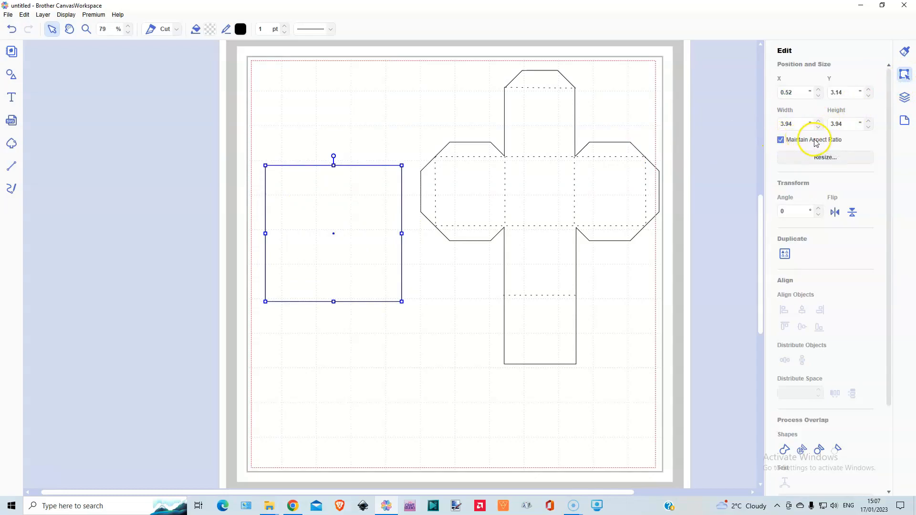
{"action": "left_click_drag", "start_coordinate": [805, 126], "coordinate": [741, 137]}
{"action": "key", "text": "Return"}
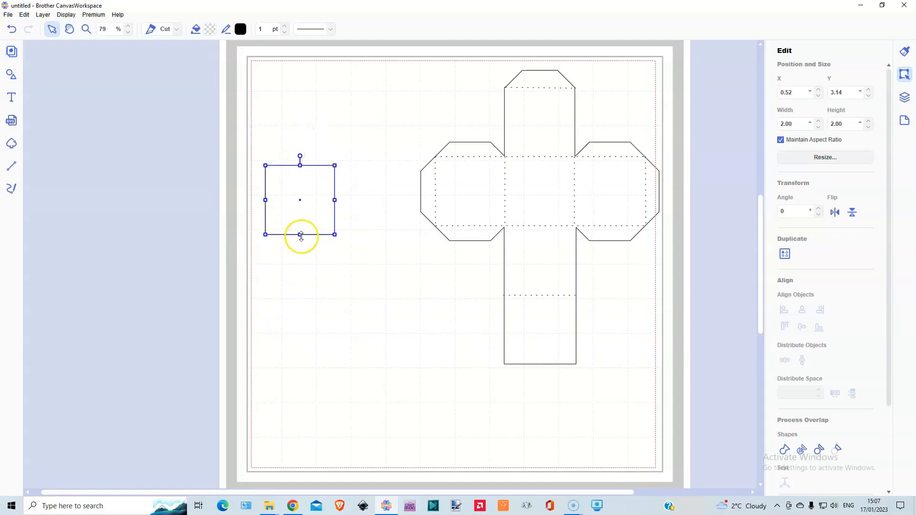
{"action": "left_click_drag", "start_coordinate": [300, 234], "coordinate": [301, 437]}
{"action": "left_click_drag", "start_coordinate": [324, 298], "coordinate": [321, 272]}
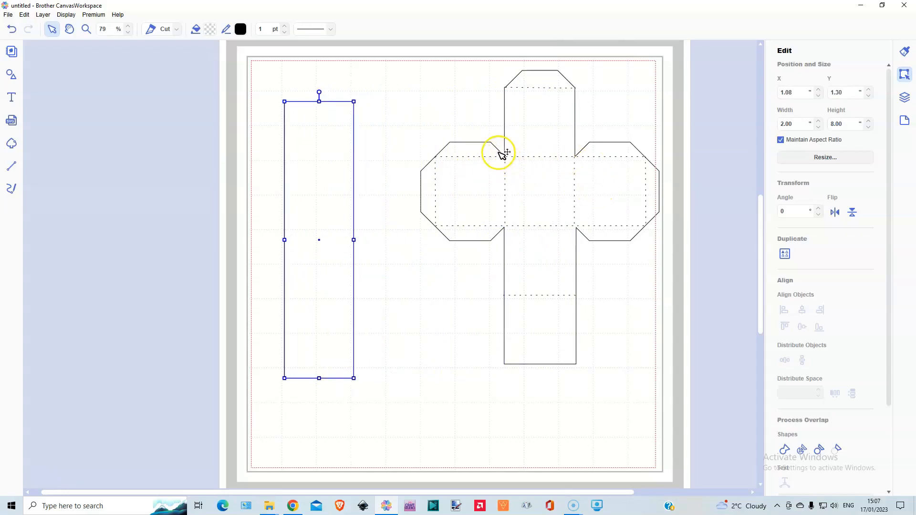
Add the wide, low trapezoid polygon and place it above the upper end of the strip.
{"action": "left_click", "coordinate": [12, 74]}
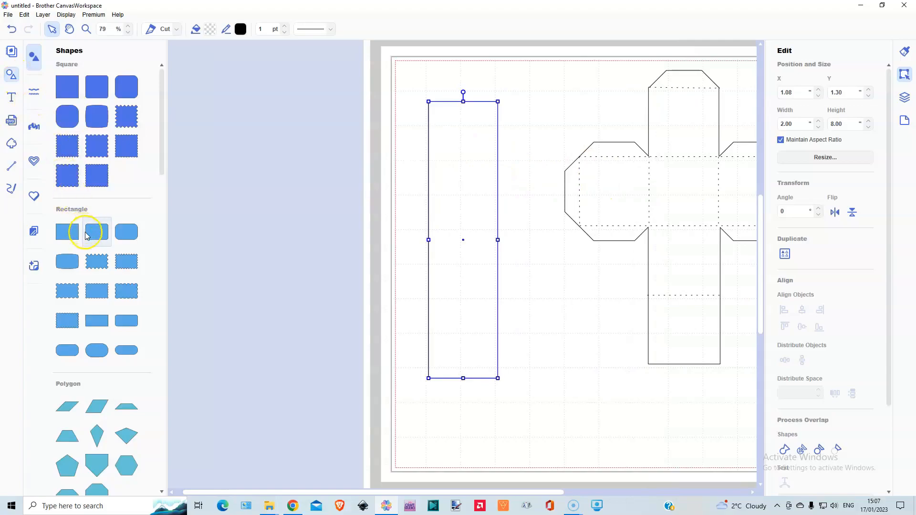
{"action": "scroll", "coordinate": [105, 239], "scroll_direction": "down", "scroll_amount": 3}
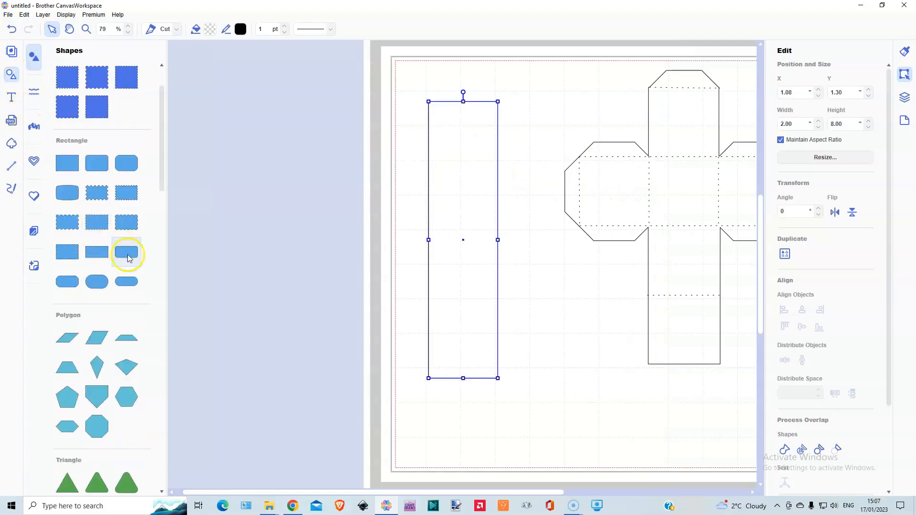
{"action": "left_click", "coordinate": [127, 340]}
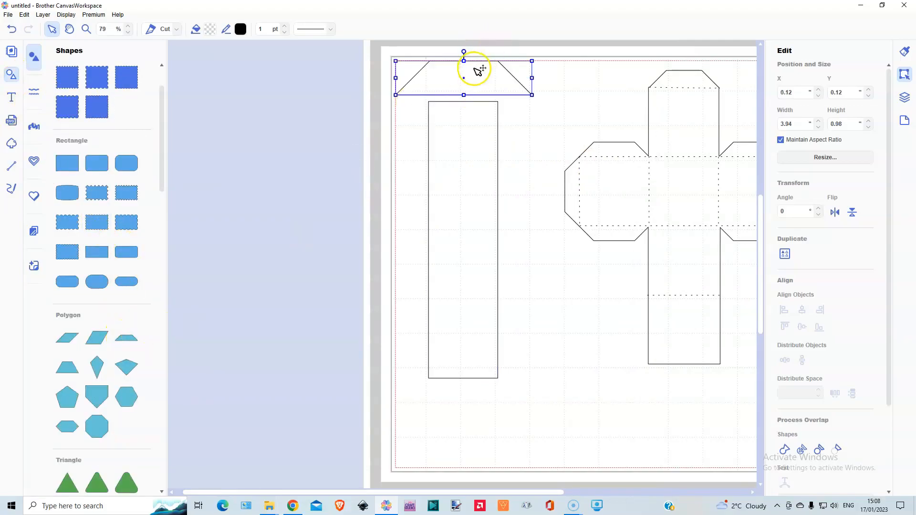
{"action": "left_click_drag", "start_coordinate": [524, 83], "coordinate": [470, 81]}
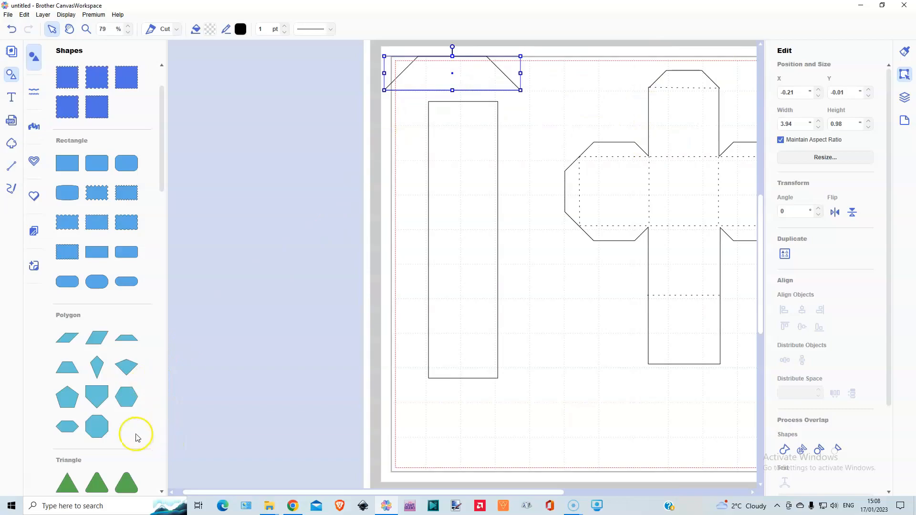
Add an octagon, compare it with the cube template's left flap and place it against the strip's left edge.
{"action": "left_click", "coordinate": [14, 76]}
{"action": "left_click_drag", "start_coordinate": [371, 126], "coordinate": [506, 192]}
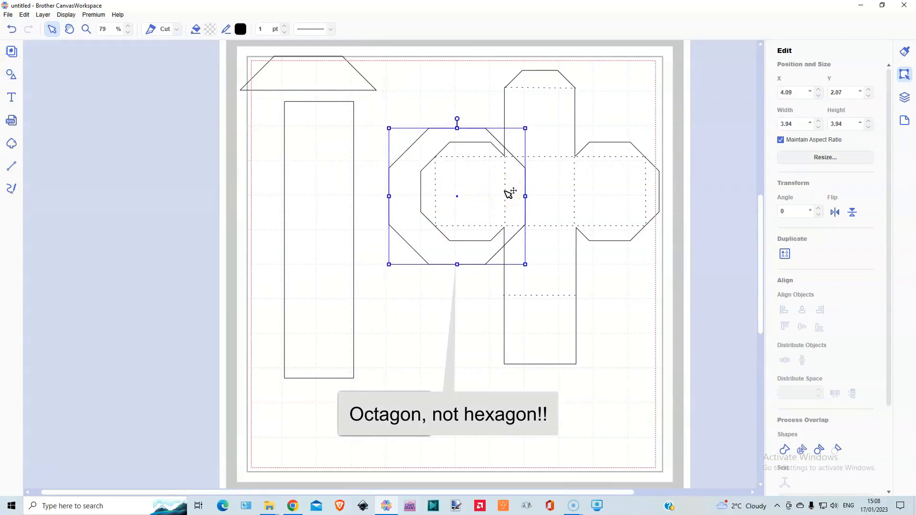
{"action": "left_click_drag", "start_coordinate": [509, 194], "coordinate": [268, 187]}
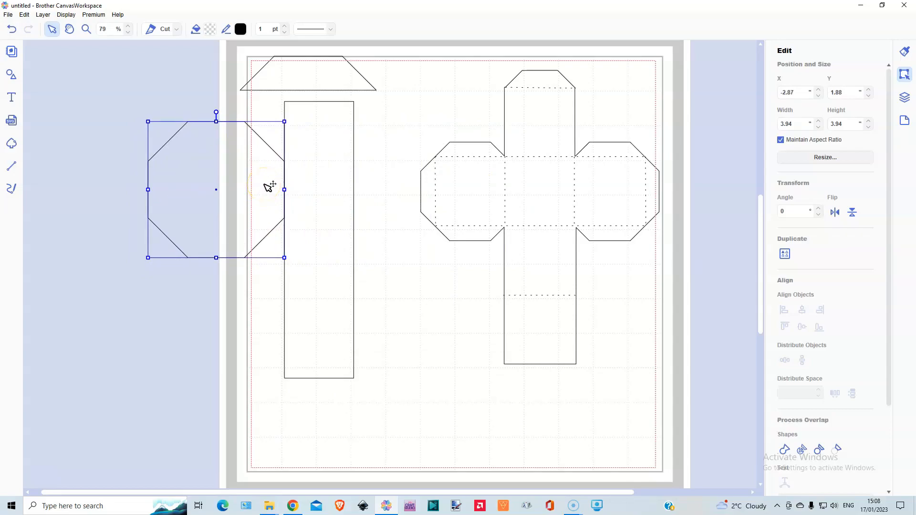
Duplicate the octagon and place the copy against the right edge of the strip.
{"action": "left_click", "coordinate": [42, 15]}
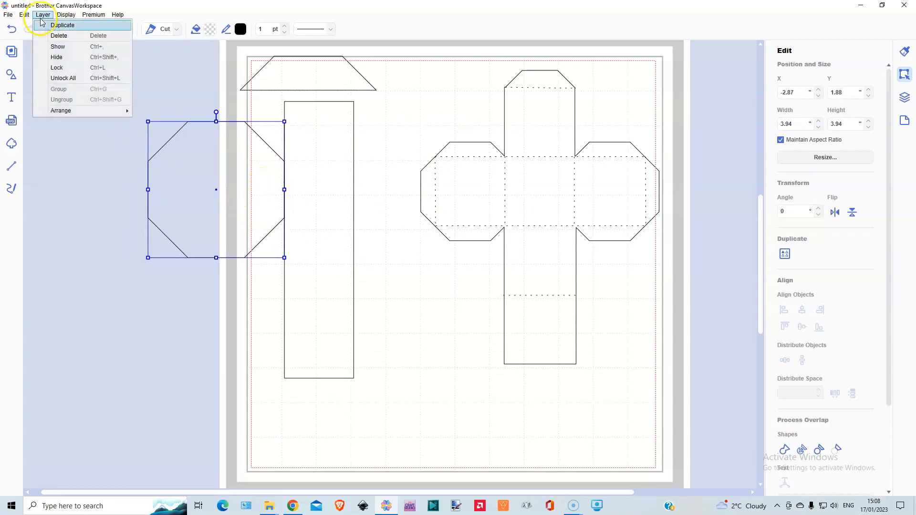
{"action": "left_click", "coordinate": [64, 30]}
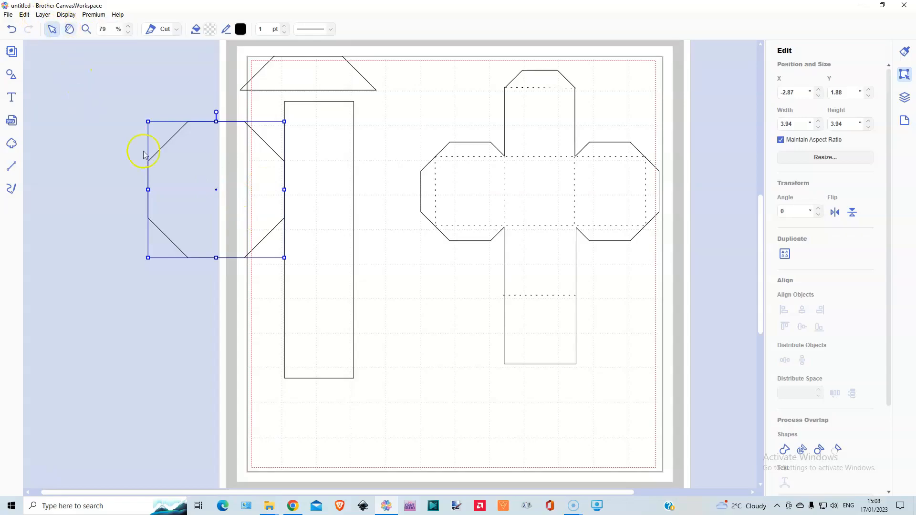
{"action": "left_click_drag", "start_coordinate": [224, 188], "coordinate": [402, 197]}
{"action": "left_click_drag", "start_coordinate": [416, 197], "coordinate": [433, 188]}
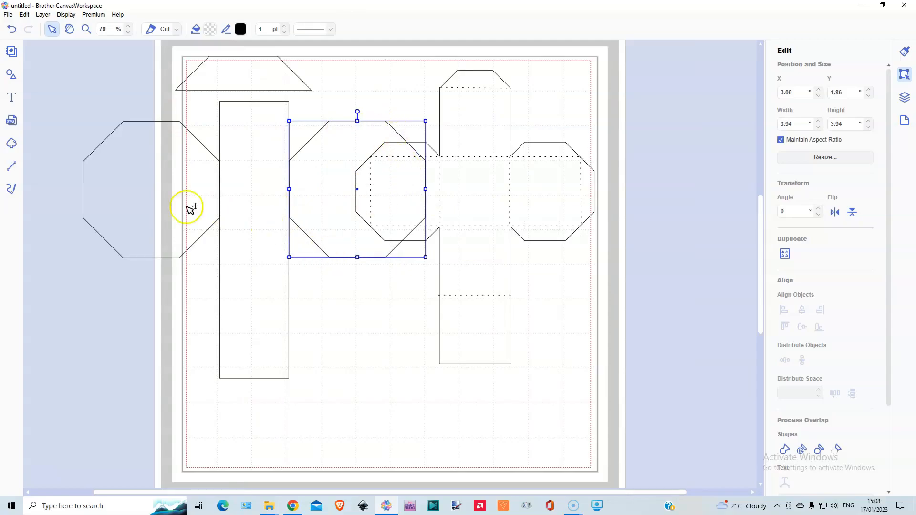
Scale the left octagon to about 2.85 inches to match the cube template's flap and return it beside the strip.
{"action": "left_click", "coordinate": [171, 205]}
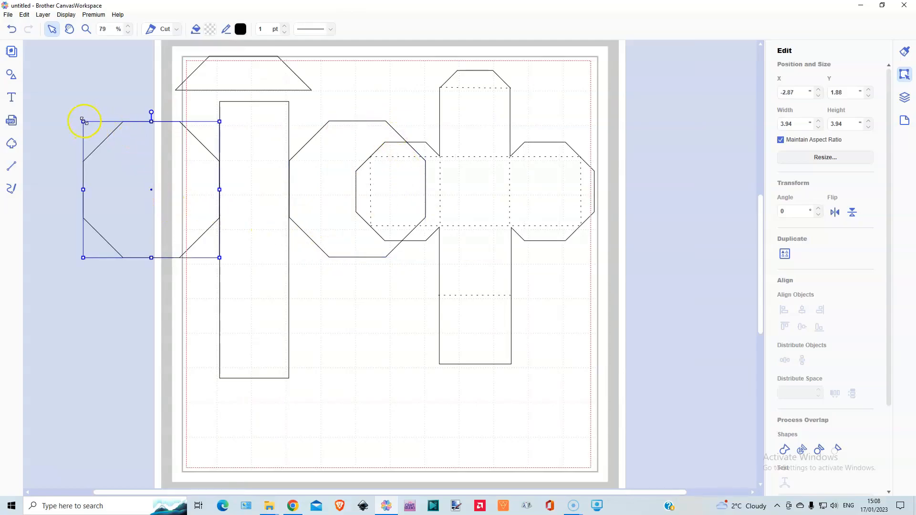
{"action": "left_click_drag", "start_coordinate": [83, 122], "coordinate": [92, 129]}
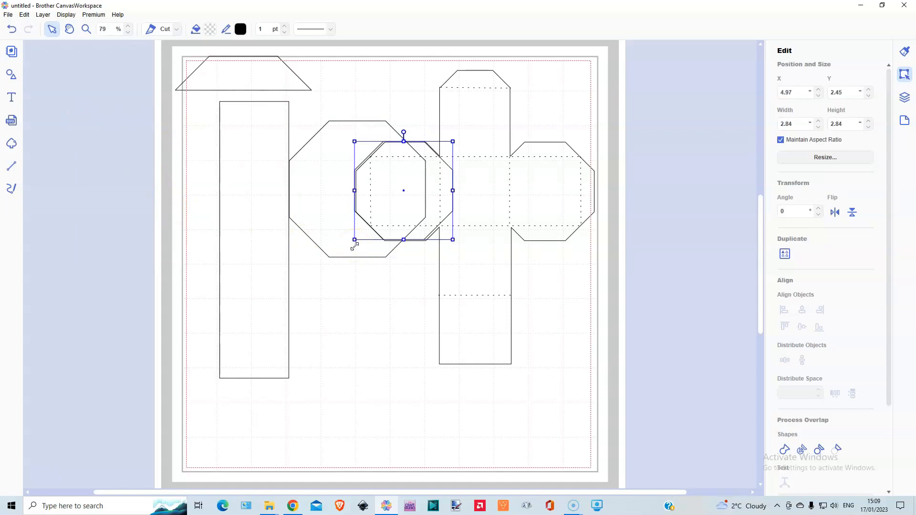
{"action": "left_click_drag", "start_coordinate": [450, 188], "coordinate": [210, 185]}
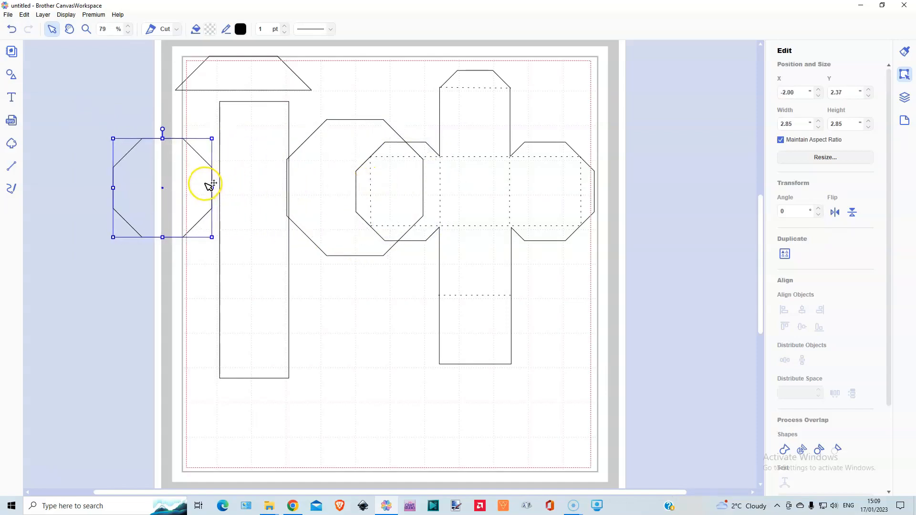
Set the right octagon's width to 2.85 inches and move the long strip to the page's upper-left corner at X 0.00, Y 0.00.
{"action": "left_click", "coordinate": [323, 153]}
{"action": "double_click", "coordinate": [787, 124]}
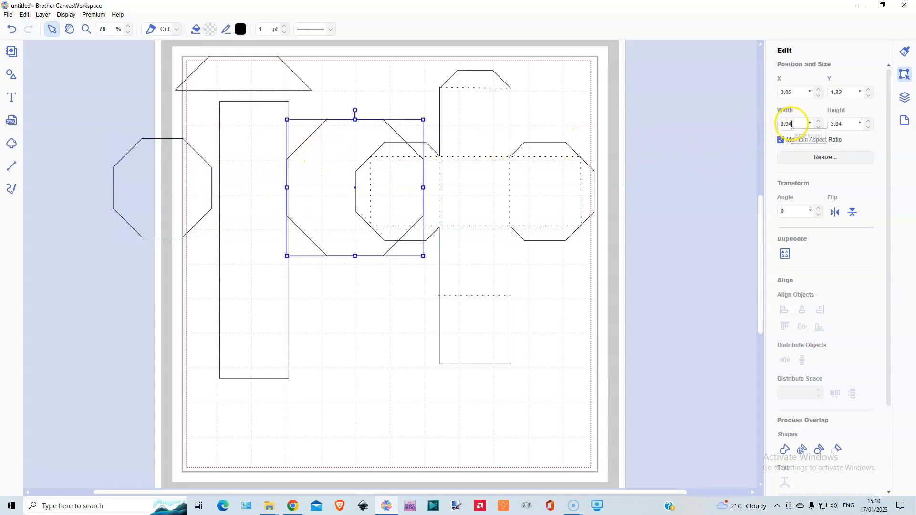
{"action": "type", "text": "2.85"}
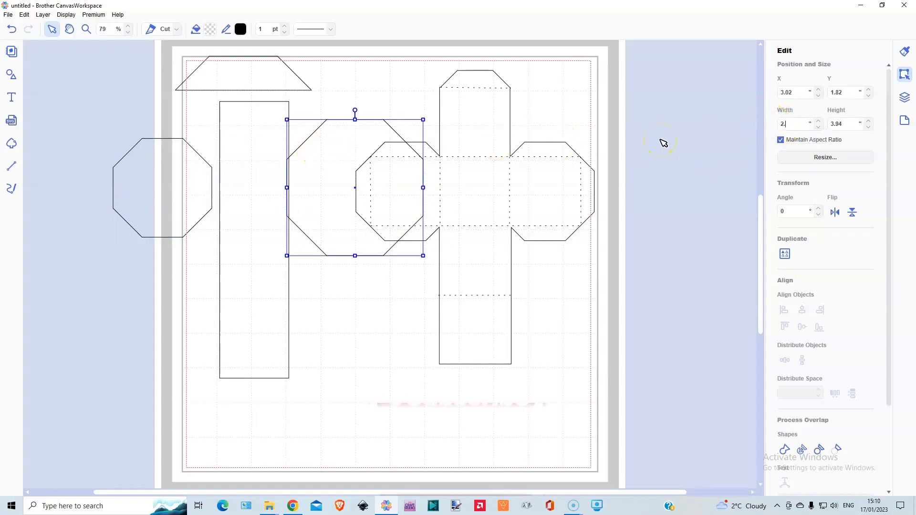
{"action": "key", "text": "Return"}
{"action": "left_click", "coordinate": [231, 166]}
{"action": "left_click_drag", "start_coordinate": [241, 150], "coordinate": [206, 107]}
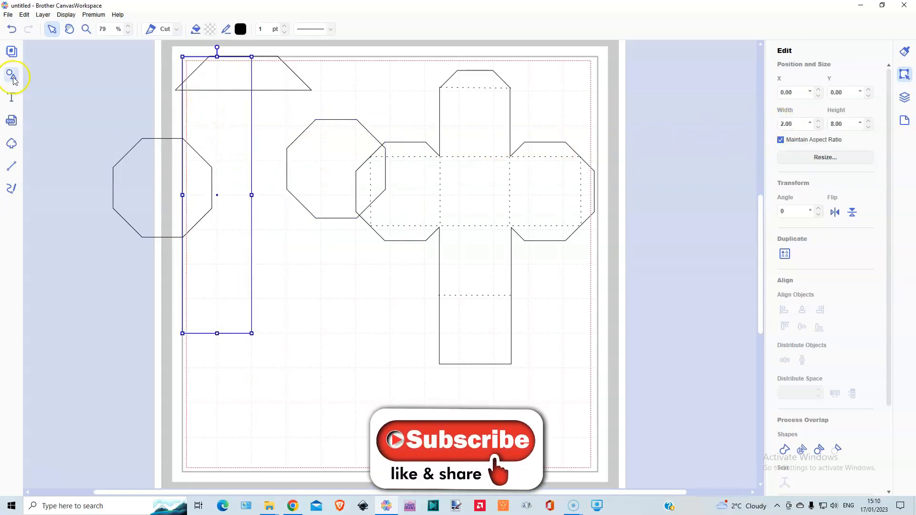
Add a plain rectangle and size it to about 6.01 by 2.01 inches below the strip.
{"action": "left_click", "coordinate": [11, 75]}
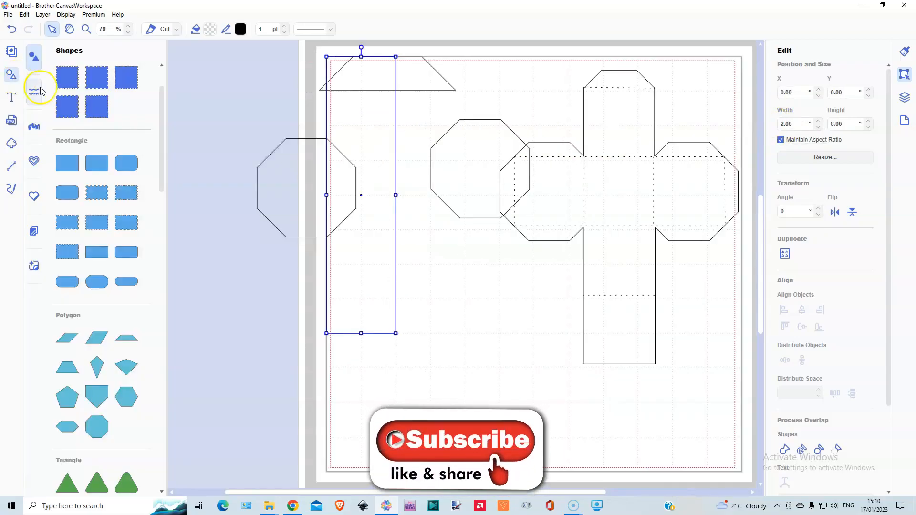
{"action": "left_click", "coordinate": [12, 75]}
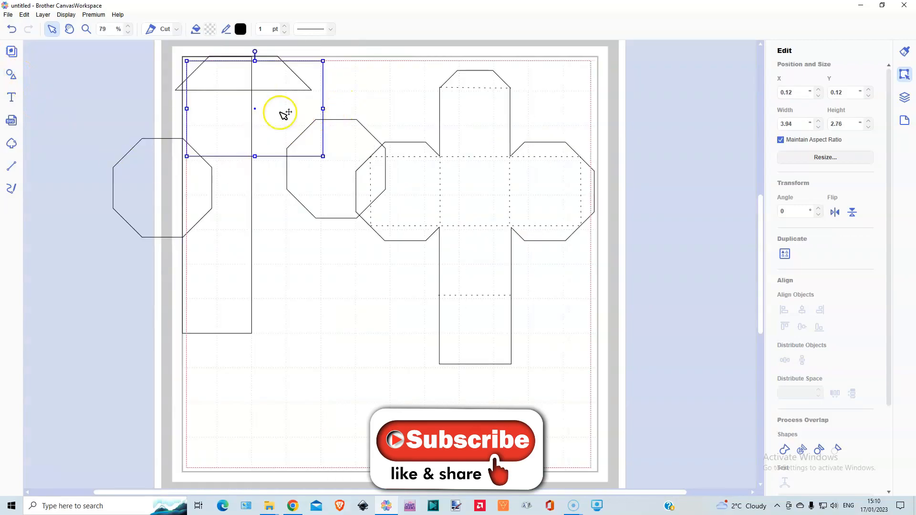
{"action": "left_click_drag", "start_coordinate": [279, 142], "coordinate": [336, 402]}
{"action": "left_click_drag", "start_coordinate": [322, 351], "coordinate": [320, 375]}
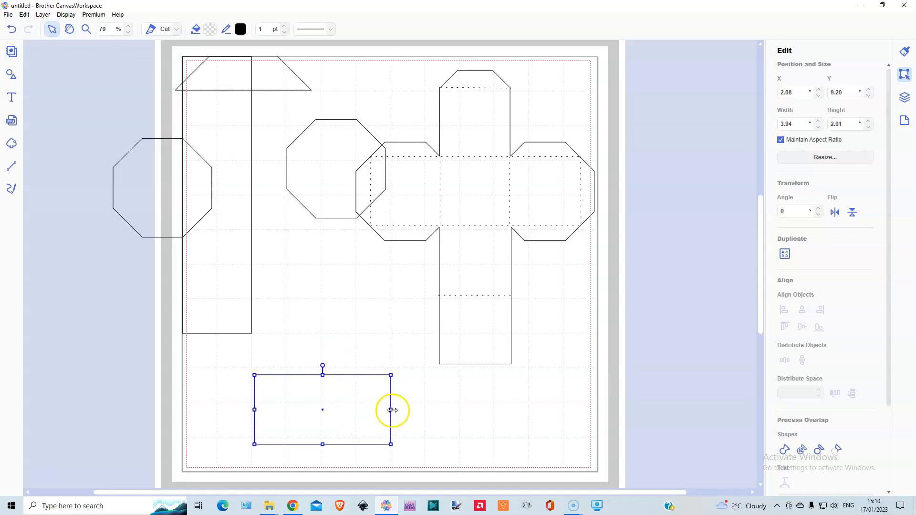
{"action": "left_click_drag", "start_coordinate": [391, 409], "coordinate": [462, 409]}
Position the wide rectangle across the strip at X -2.00, Y 2.00 and give it a short-dashed line style.
{"action": "left_click_drag", "start_coordinate": [354, 406], "coordinate": [212, 166]}
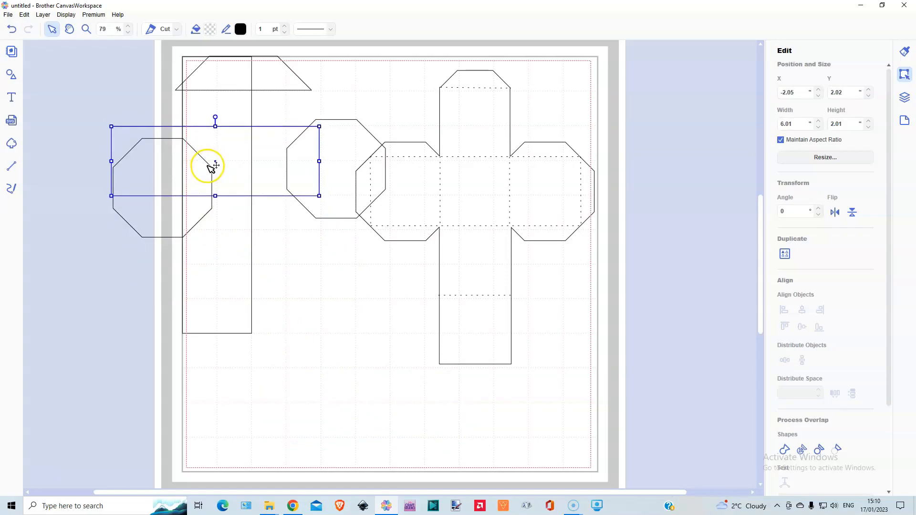
{"action": "left_click", "coordinate": [209, 111]}
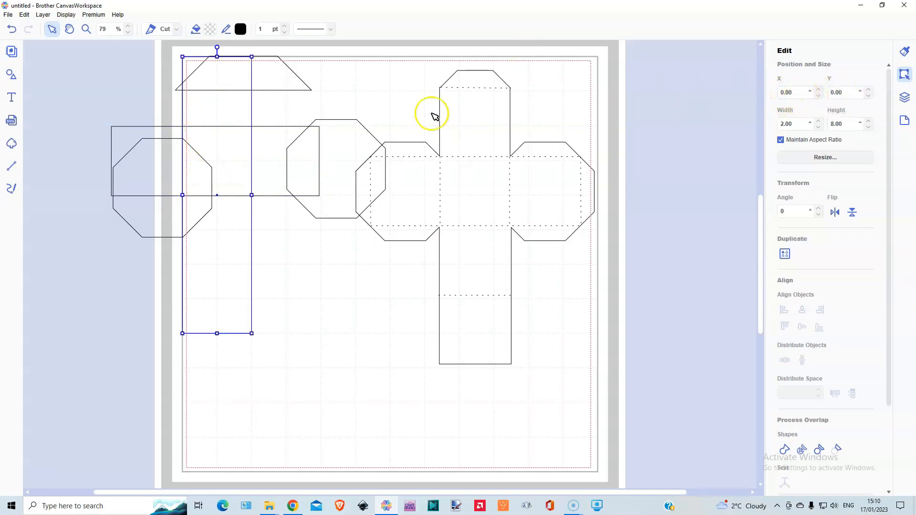
{"action": "left_click", "coordinate": [268, 143]}
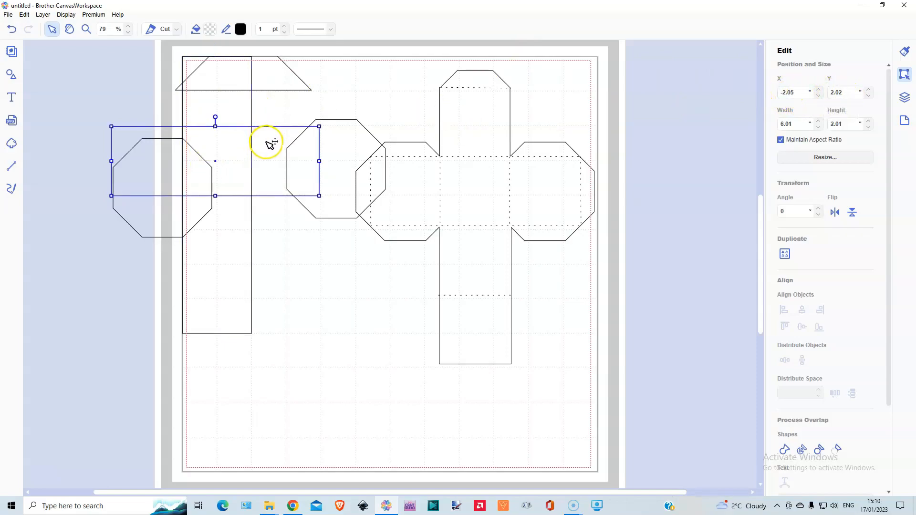
{"action": "left_click", "coordinate": [269, 141]}
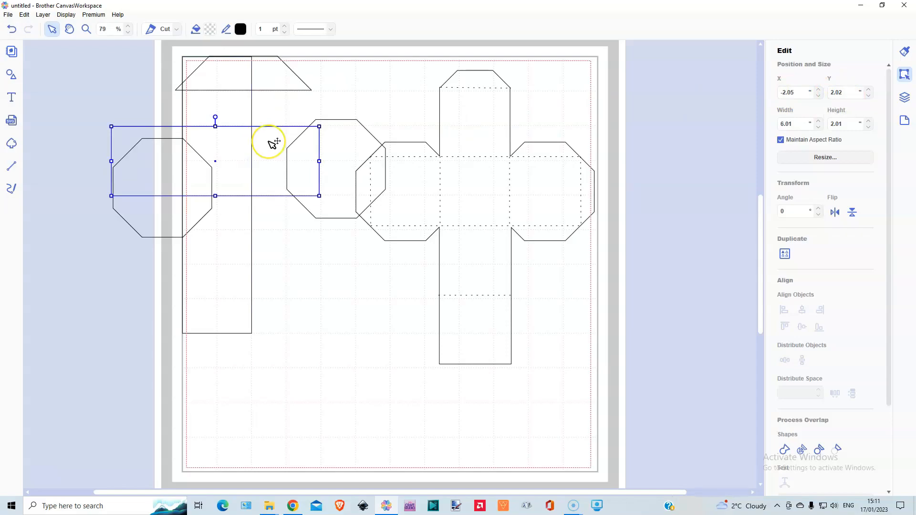
{"action": "key", "text": "Right"}
{"action": "key", "text": "Up"}
{"action": "key", "text": "Up"}
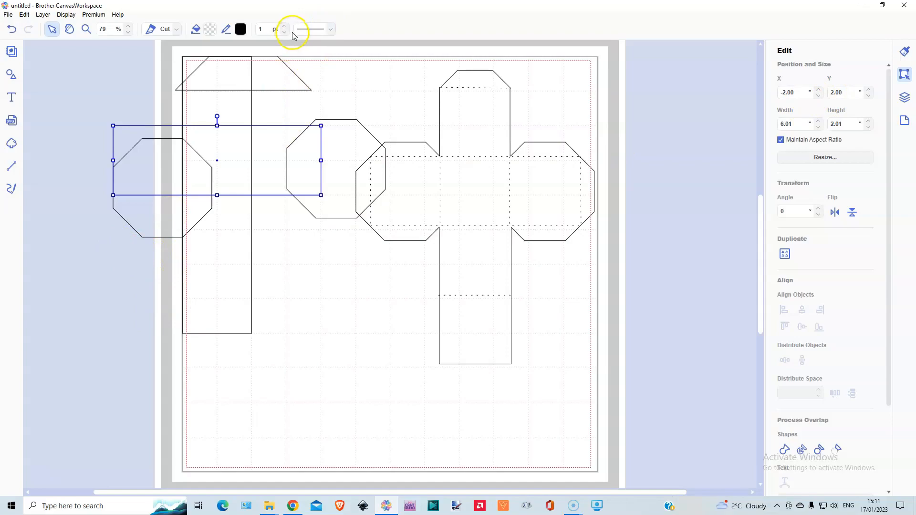
{"action": "left_click", "coordinate": [310, 29]}
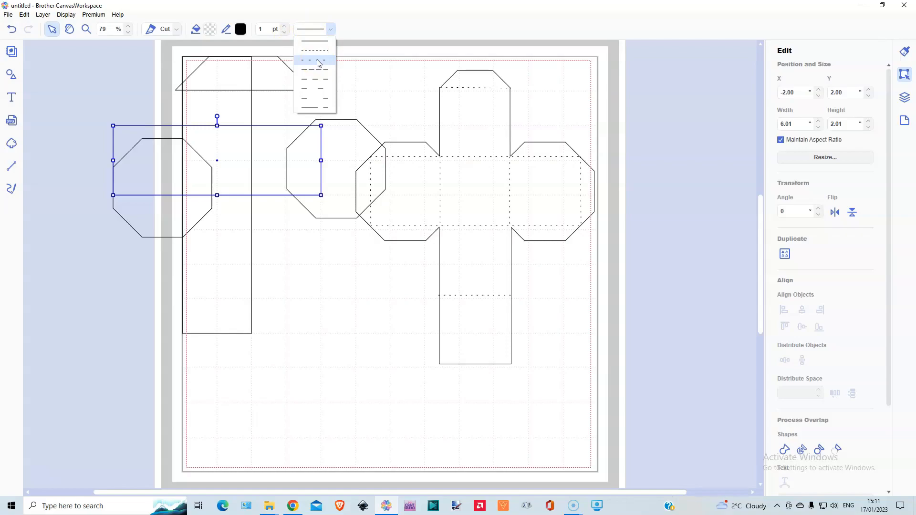
{"action": "left_click", "coordinate": [319, 63]}
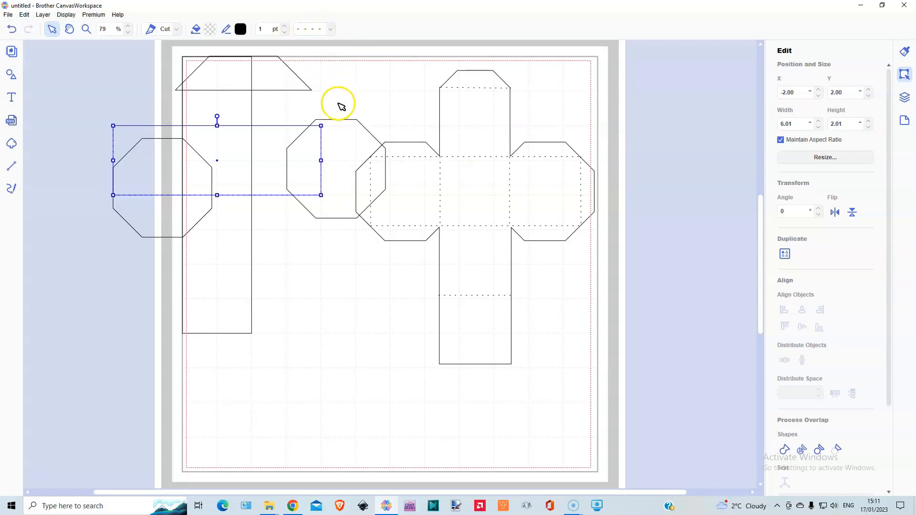
Move the two octagons over the dashed rectangle's ends, at about X -2.44 and X 1.60, both at Y 1.57.
{"action": "left_click_drag", "start_coordinate": [153, 220], "coordinate": [138, 191]}
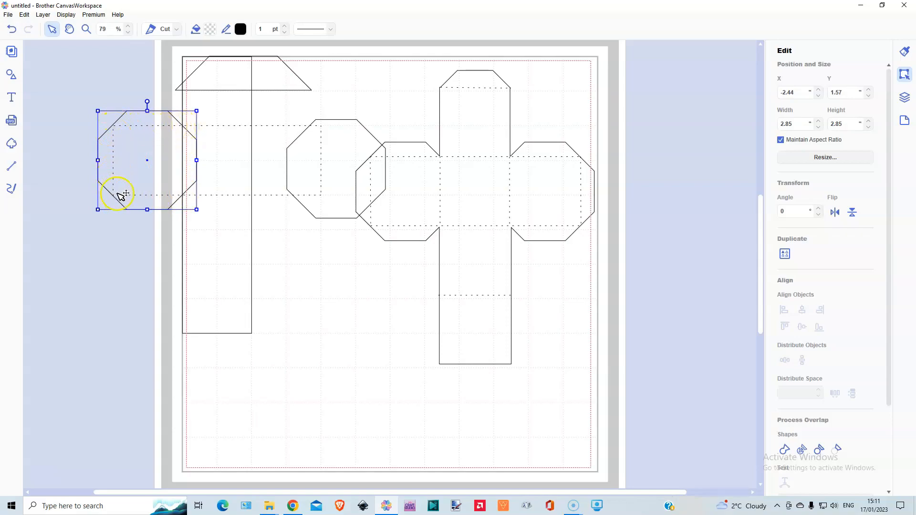
{"action": "left_click_drag", "start_coordinate": [338, 154], "coordinate": [291, 141]}
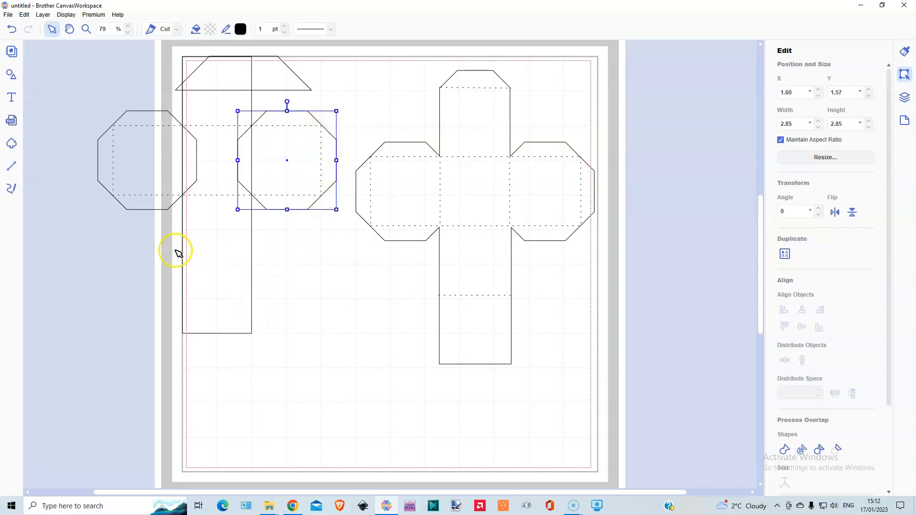
{"action": "key", "text": "ctrl+z"}
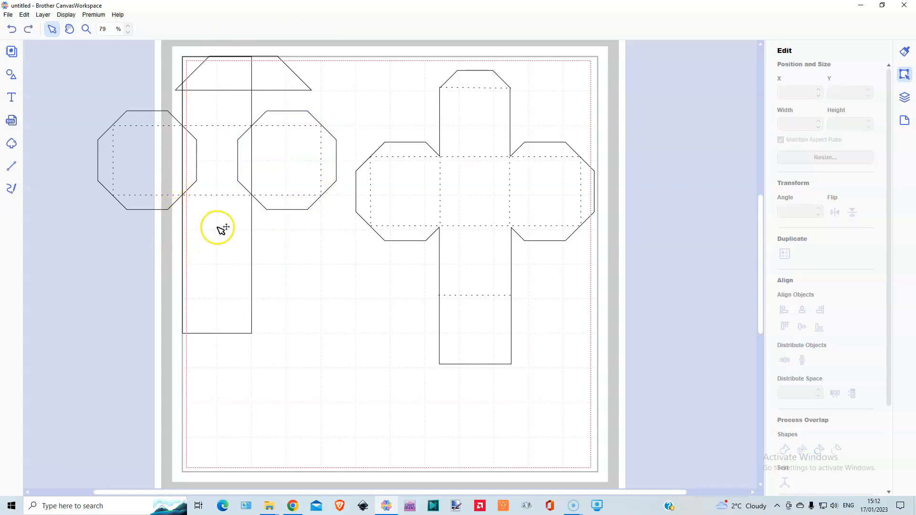
Weld the strip and both octagons into one cross-shaped outline.
{"action": "left_click", "coordinate": [222, 244]}
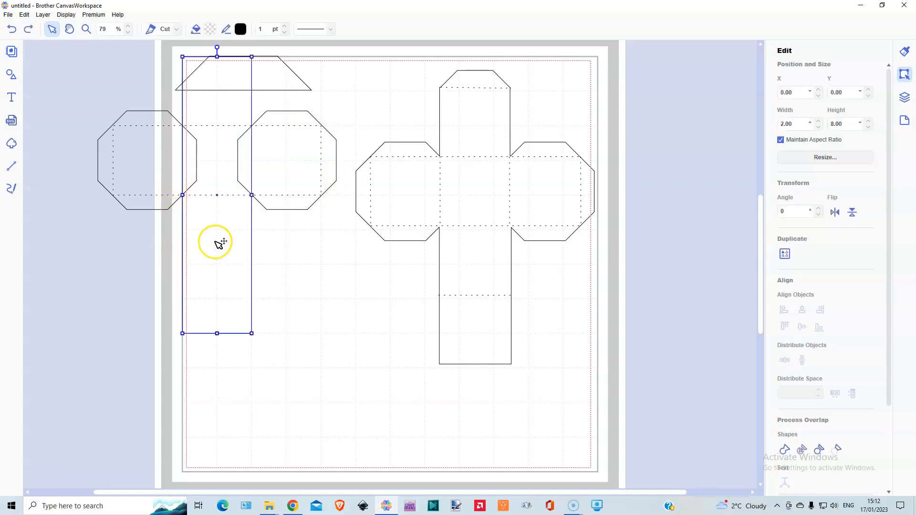
{"action": "left_click", "coordinate": [109, 156], "text": "shift"}
{"action": "left_click", "coordinate": [336, 153], "text": "shift"}
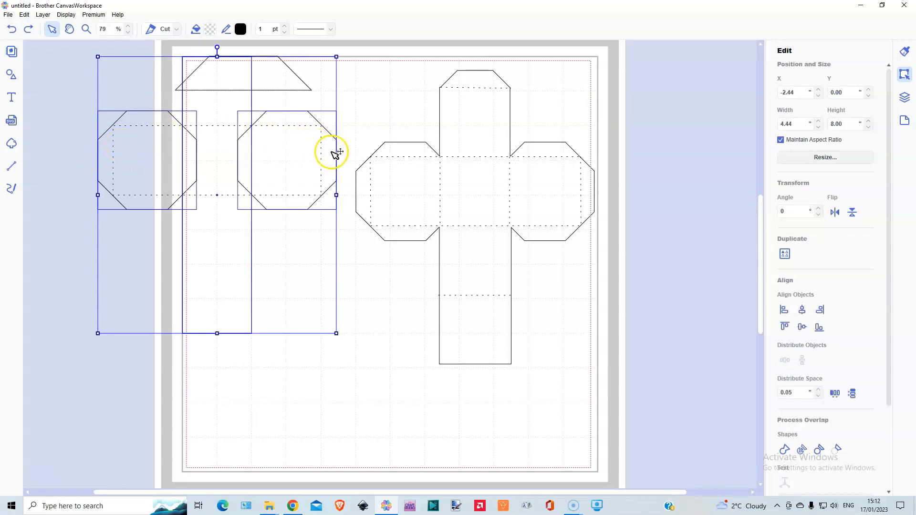
{"action": "left_click", "coordinate": [783, 452]}
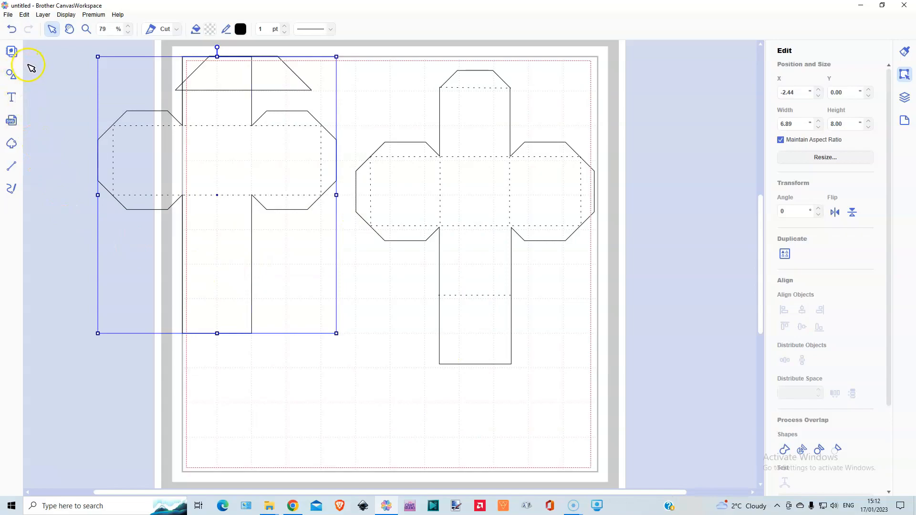
Draw a horizontal fold line across the strip at Y 6.00 inches and make it short-dashed.
{"action": "left_click", "coordinate": [12, 166]}
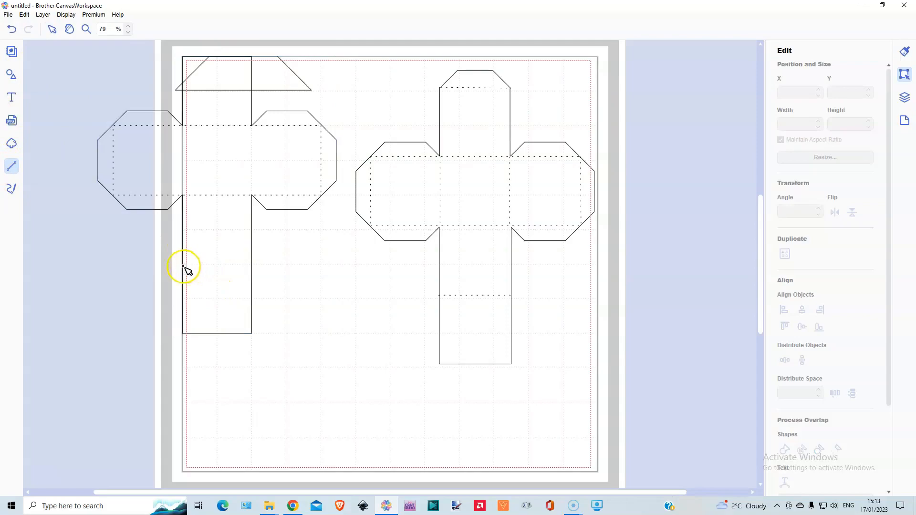
{"action": "left_click_drag", "start_coordinate": [182, 266], "coordinate": [250, 267]}
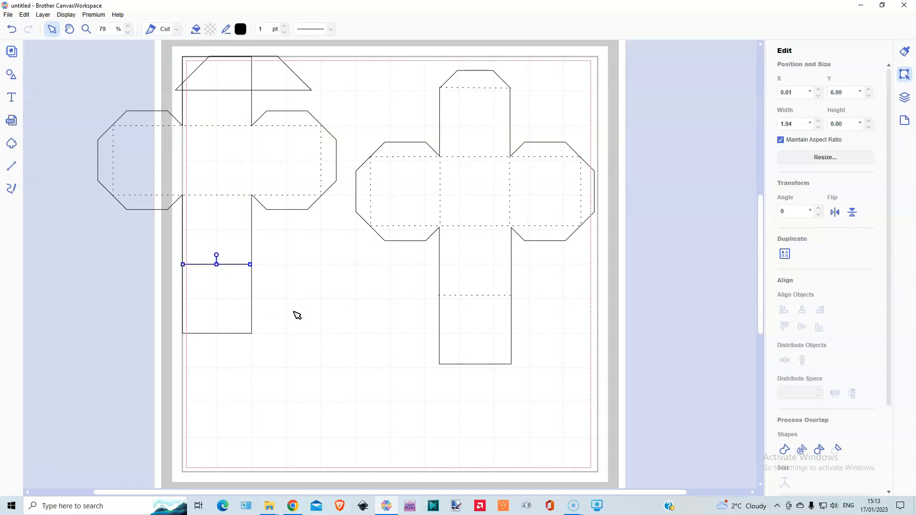
{"action": "left_click", "coordinate": [299, 320]}
{"action": "left_click", "coordinate": [311, 31]}
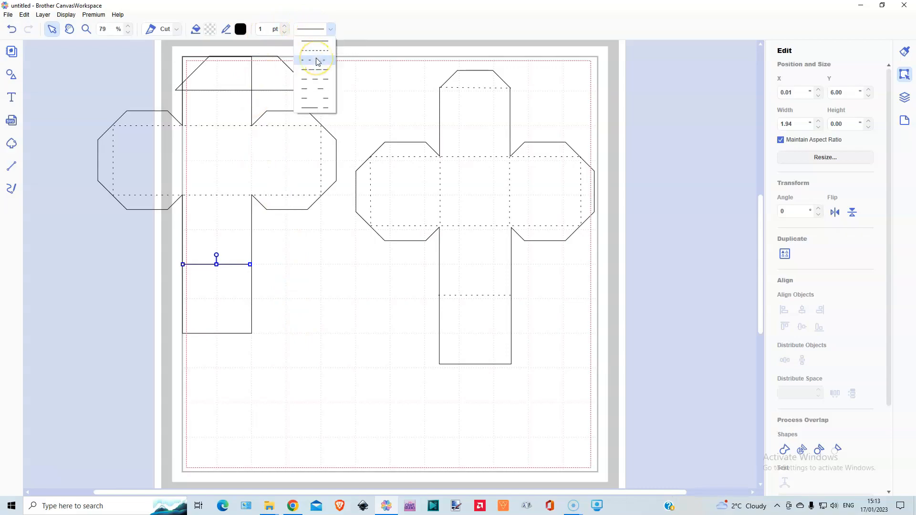
{"action": "left_click", "coordinate": [318, 61]}
Scale the trapezoid to 2.00 inches wide and seat it on the upper end of the strip.
{"action": "left_click", "coordinate": [280, 72]}
{"action": "left_click_drag", "start_coordinate": [311, 73], "coordinate": [309, 70]}
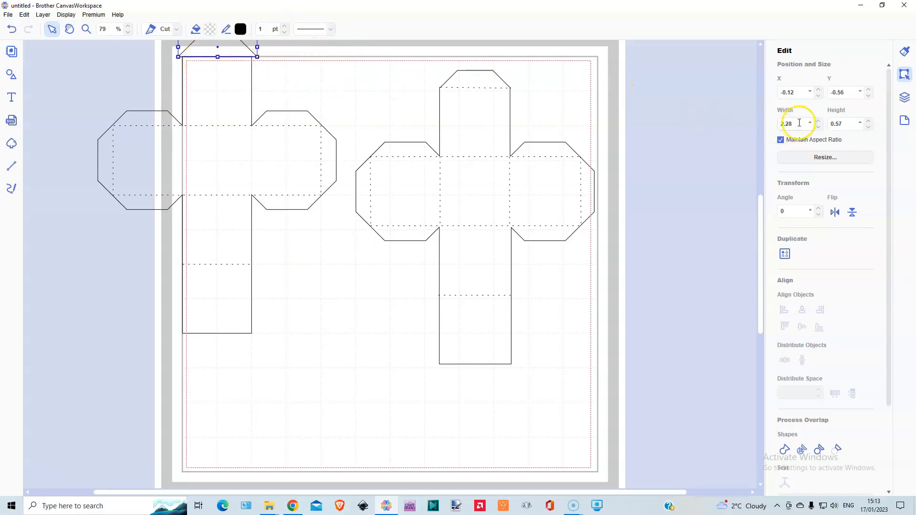
{"action": "type", "text": "00"}
{"action": "key", "text": "Return"}
{"action": "left_click_drag", "start_coordinate": [198, 47], "coordinate": [201, 50]}
{"action": "left_click", "coordinate": [274, 69]}
Centre the trapezoid horizontally on the cross-shaped outline and weld the two together.
{"action": "left_click", "coordinate": [208, 53]}
{"action": "left_click", "coordinate": [218, 79], "text": "shift"}
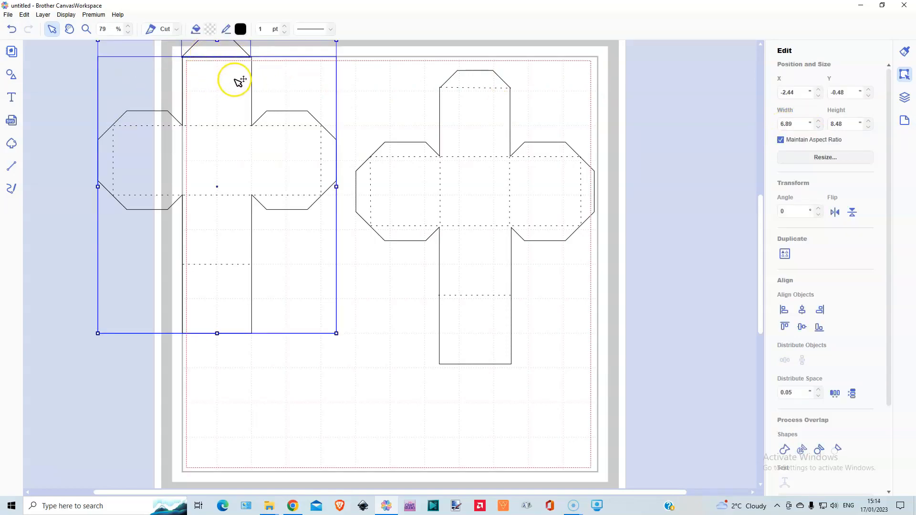
{"action": "left_click", "coordinate": [805, 313]}
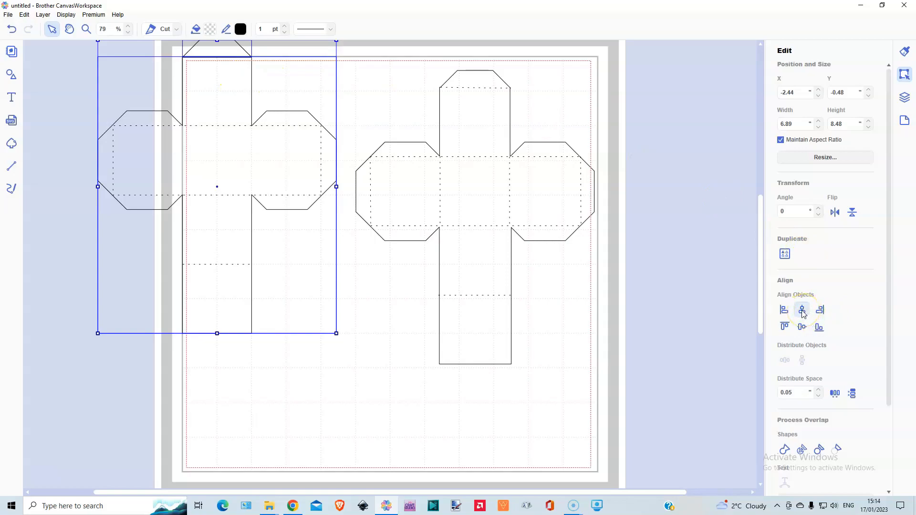
{"action": "left_click", "coordinate": [786, 450]}
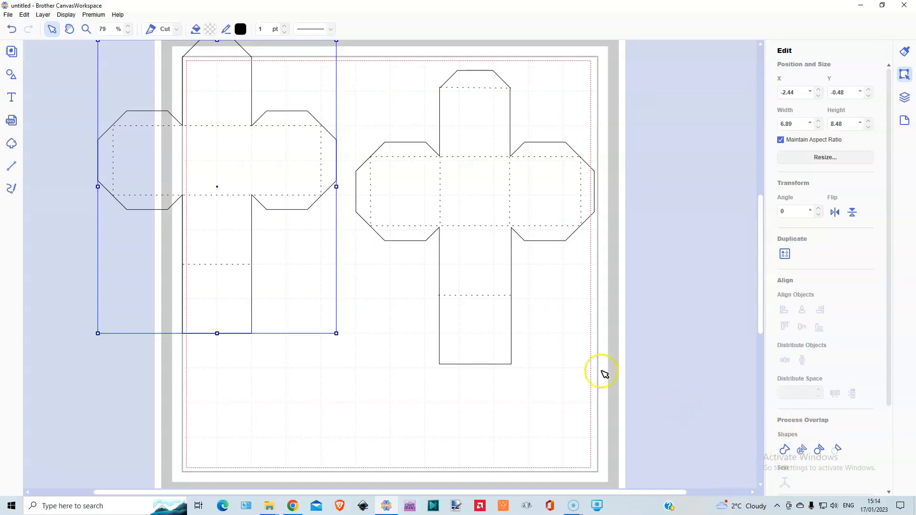
Draw a fold line about 1.98 inches long across the trapezoid tab's base and make it short-dashed.
{"action": "left_click", "coordinate": [11, 166]}
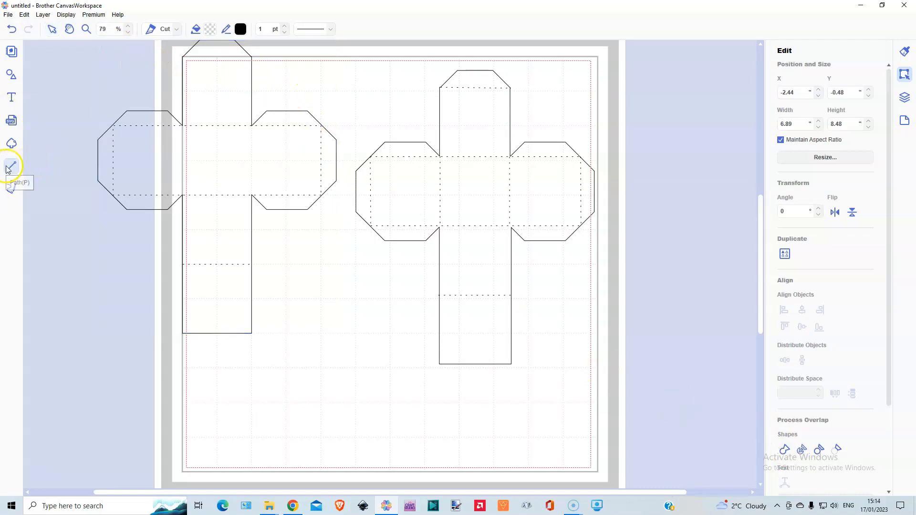
{"action": "left_click", "coordinate": [185, 57]}
{"action": "left_click", "coordinate": [253, 58]}
{"action": "left_click", "coordinate": [312, 32]}
{"action": "left_click", "coordinate": [305, 71]}
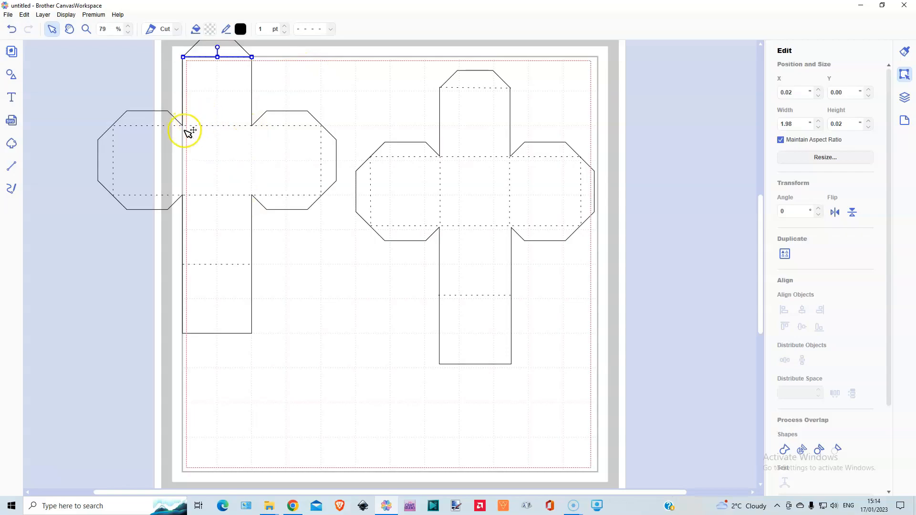
Draw a 2.00-inch vertical fold line where the left flap meets the strip and make it short-dashed.
{"action": "left_click", "coordinate": [11, 166]}
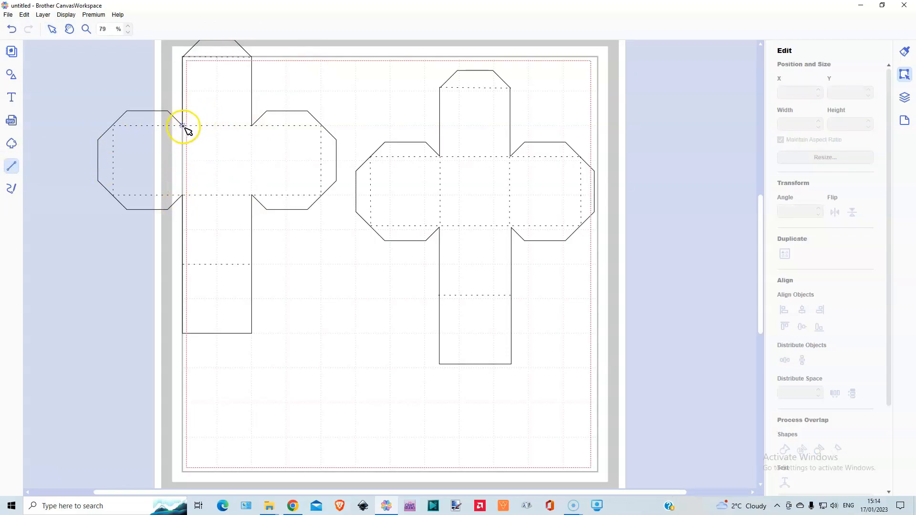
{"action": "left_click", "coordinate": [183, 126]}
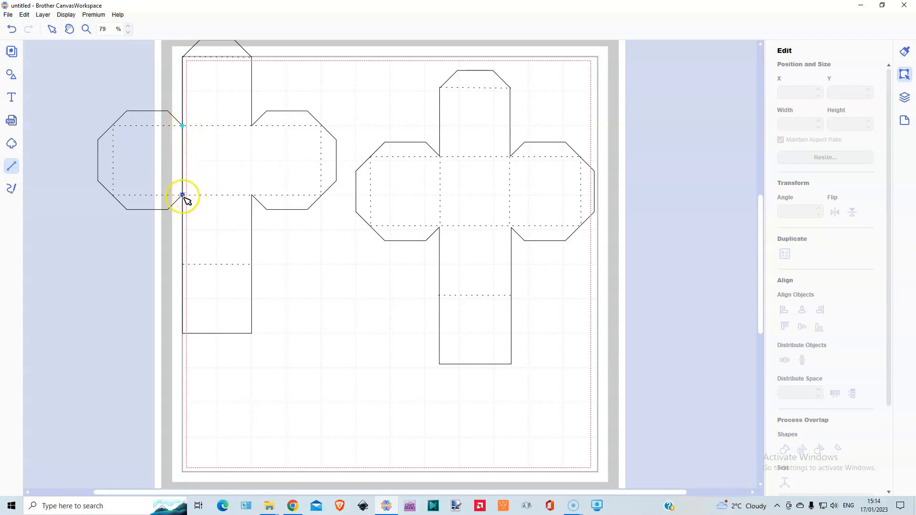
{"action": "left_click", "coordinate": [183, 195]}
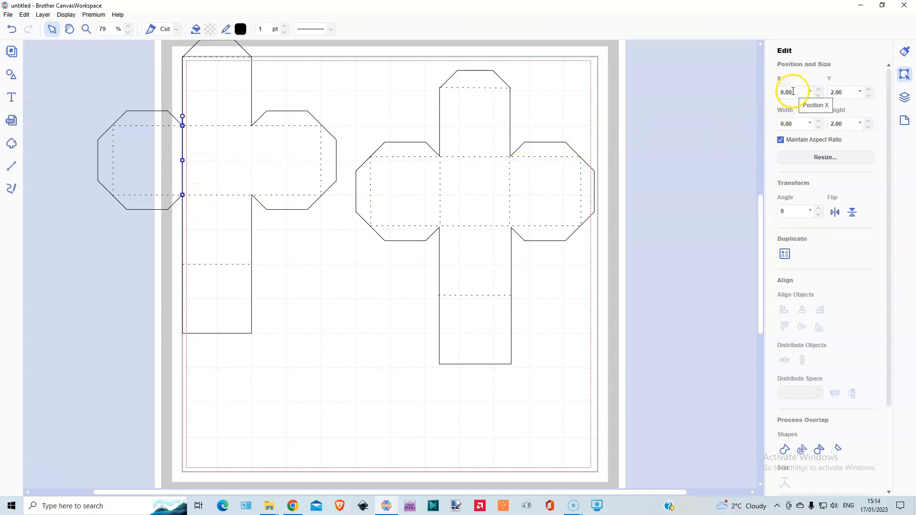
{"action": "left_click", "coordinate": [311, 28]}
{"action": "left_click", "coordinate": [313, 61]}
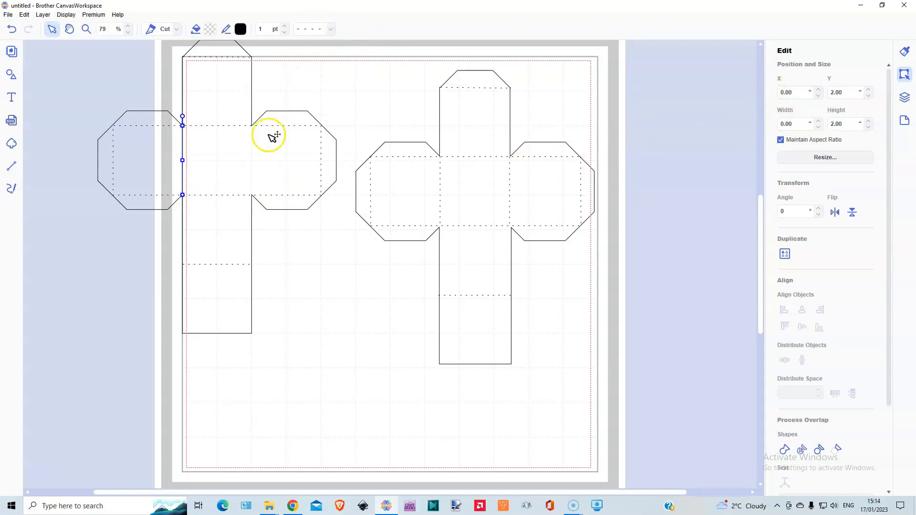
Draw a vertical line about 1.99 inches long where the right flap meets the strip and open its line style choices.
{"action": "left_click", "coordinate": [17, 168]}
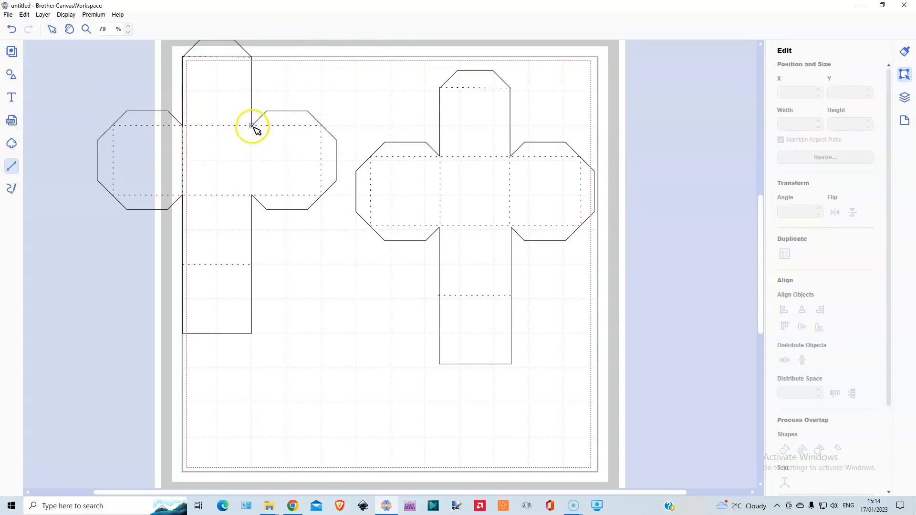
{"action": "left_click_drag", "start_coordinate": [252, 126], "coordinate": [252, 195]}
{"action": "double_click", "coordinate": [251, 195]}
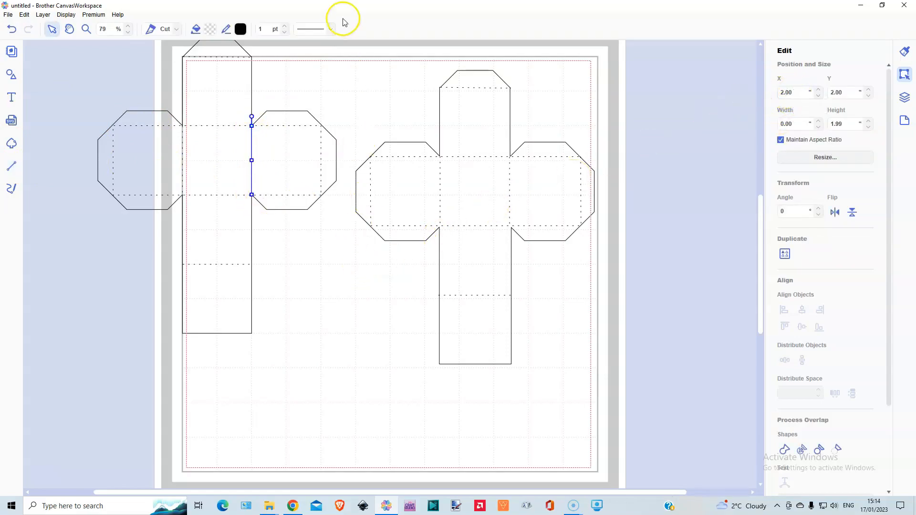
{"action": "left_click", "coordinate": [313, 29]}
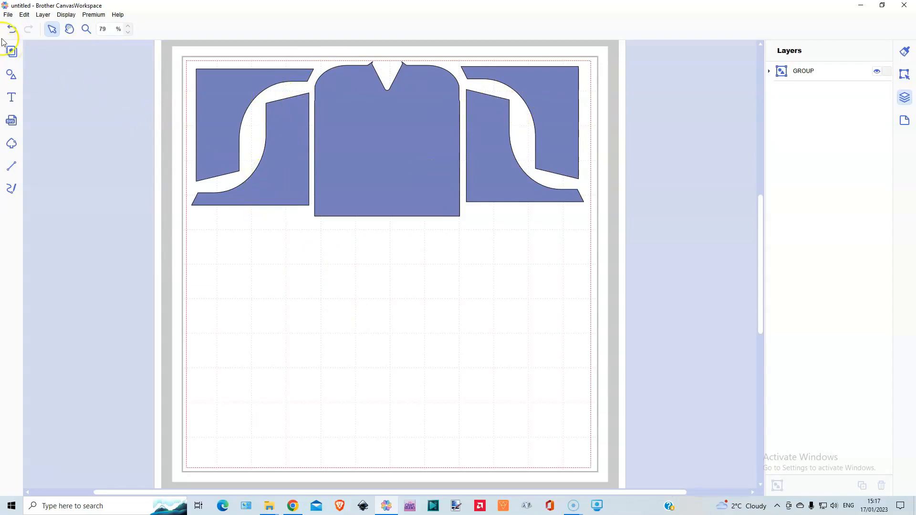
Move the box template slightly lower on the mat and place a plain rectangle over its left flap.
{"action": "left_click", "coordinate": [12, 30]}
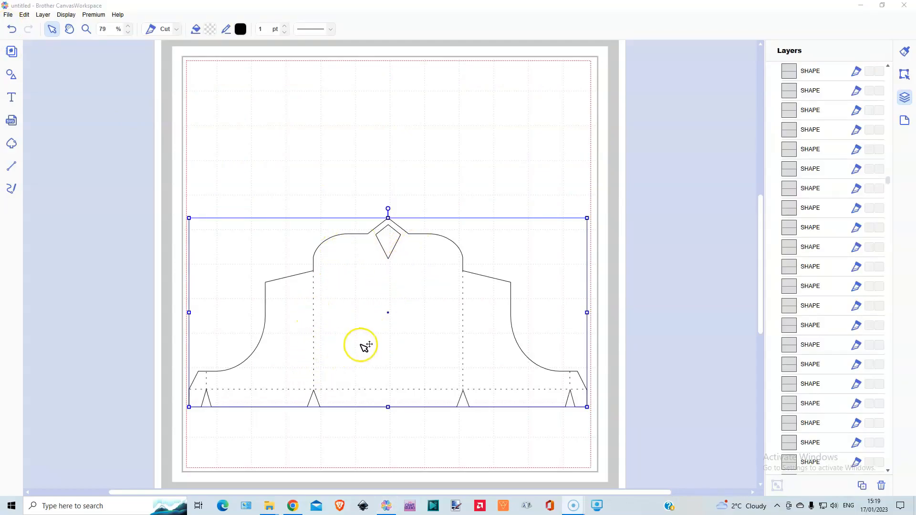
{"action": "left_click_drag", "start_coordinate": [378, 334], "coordinate": [371, 351]}
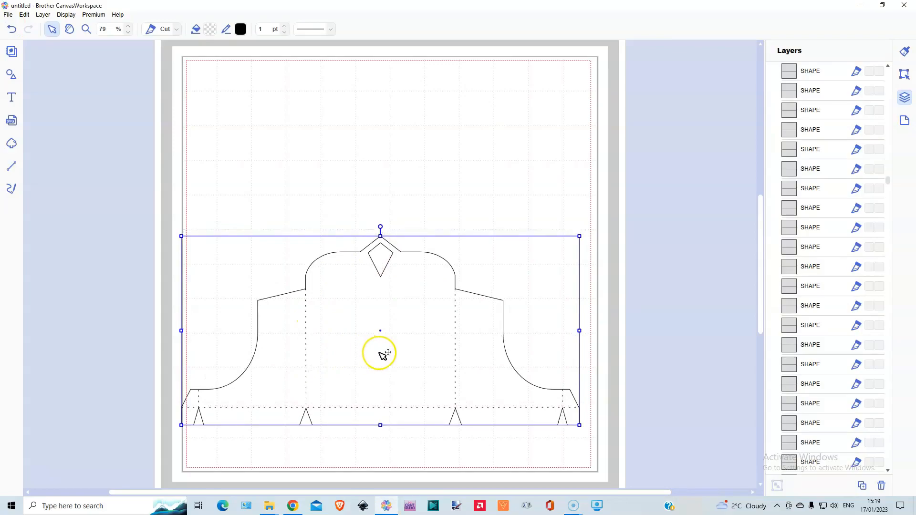
{"action": "left_click", "coordinate": [10, 73]}
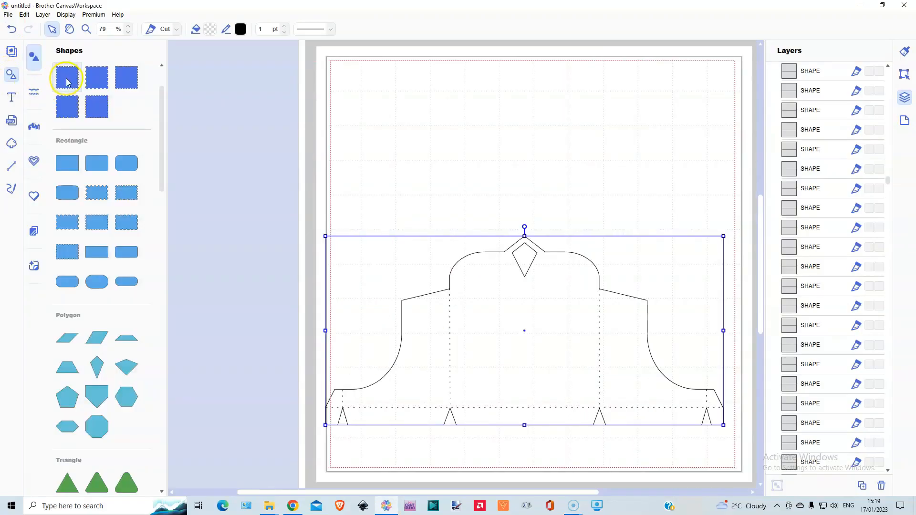
{"action": "left_click", "coordinate": [71, 164]}
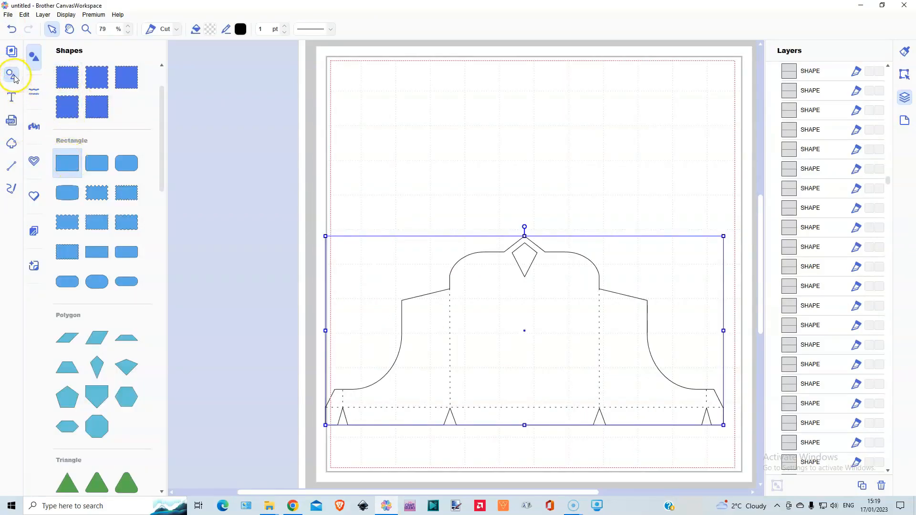
{"action": "left_click", "coordinate": [15, 77]}
{"action": "left_click_drag", "start_coordinate": [243, 106], "coordinate": [227, 305]}
Stretch the rectangle to the right-hand vertical fold line and past the template's upper and lower edges, covering its left flap and centre panel.
{"action": "left_click", "coordinate": [305, 307]}
{"action": "left_click_drag", "start_coordinate": [306, 306], "coordinate": [456, 306]}
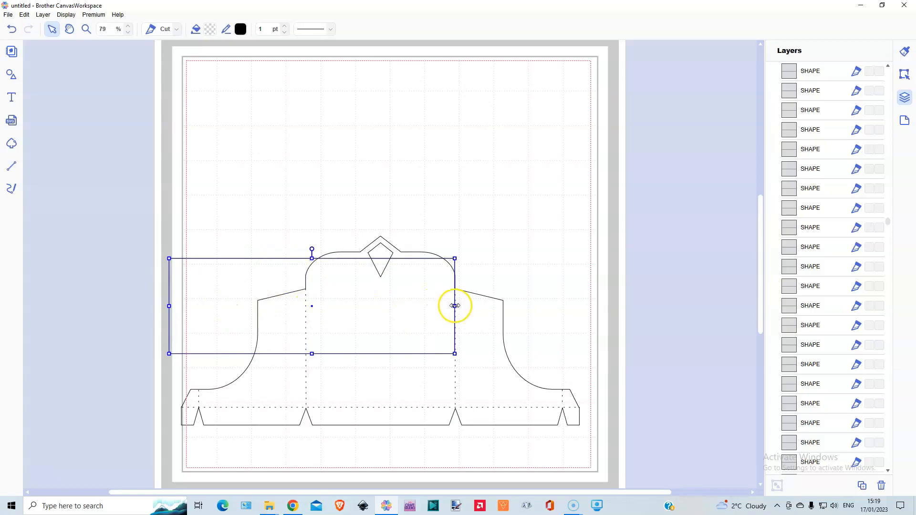
{"action": "left_click", "coordinate": [314, 256]}
{"action": "left_click_drag", "start_coordinate": [316, 242], "coordinate": [317, 222]}
{"action": "left_click", "coordinate": [312, 354]}
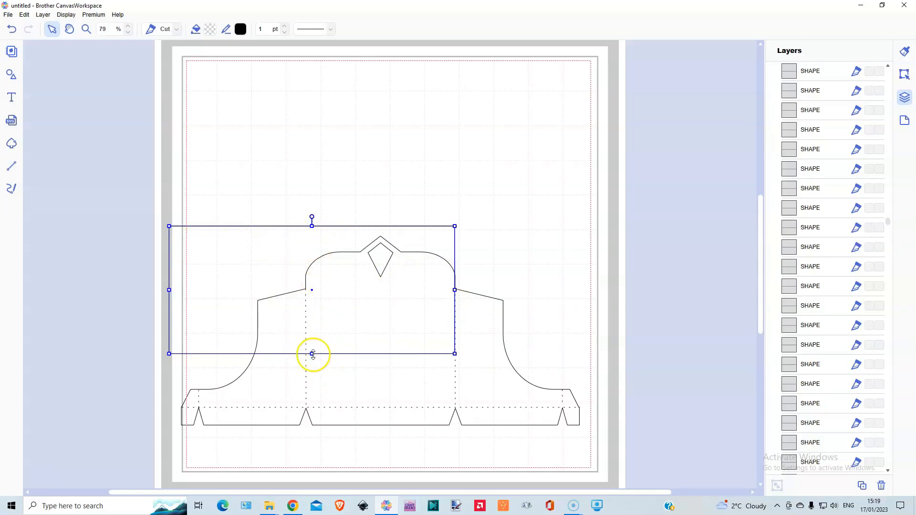
{"action": "left_click_drag", "start_coordinate": [313, 354], "coordinate": [312, 444]}
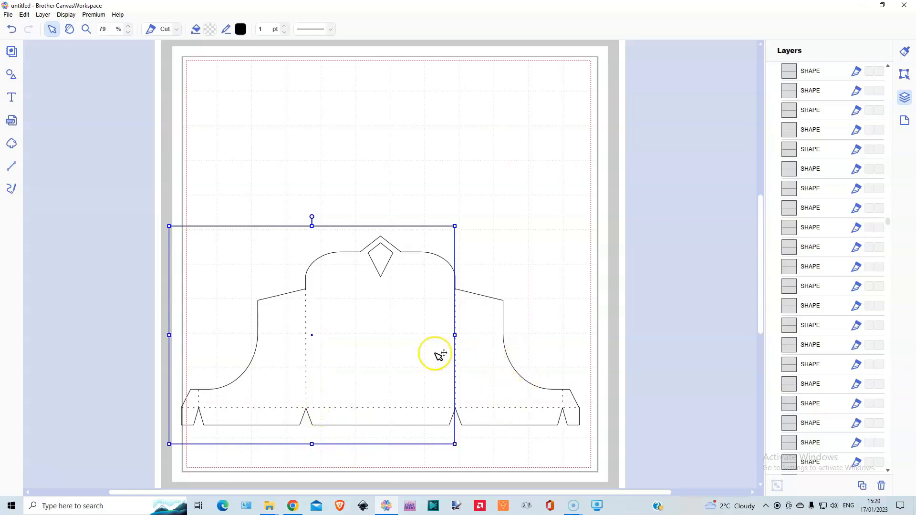
Duplicate the whole box template and move the copy up and to the right, clear of the original.
{"action": "left_click", "coordinate": [493, 389]}
{"action": "left_click", "coordinate": [43, 14]}
{"action": "left_click", "coordinate": [52, 25]}
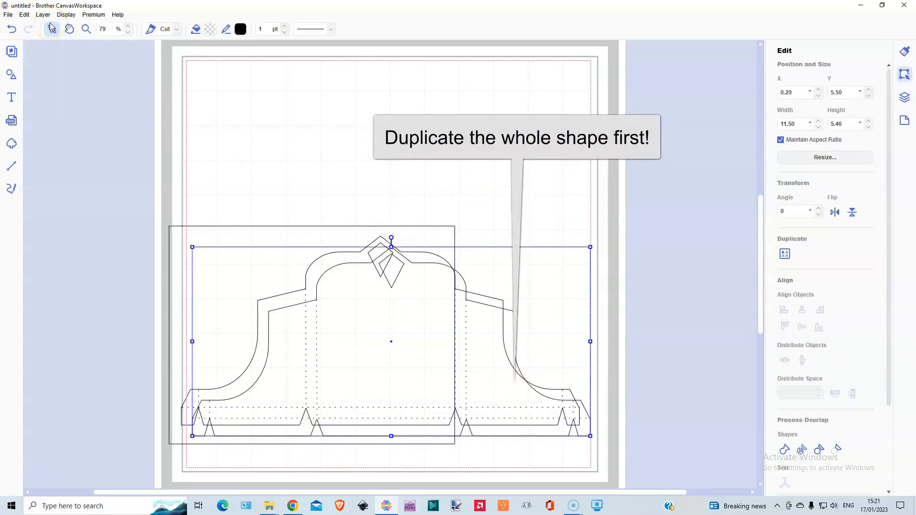
{"action": "left_click_drag", "start_coordinate": [493, 321], "coordinate": [664, 111]}
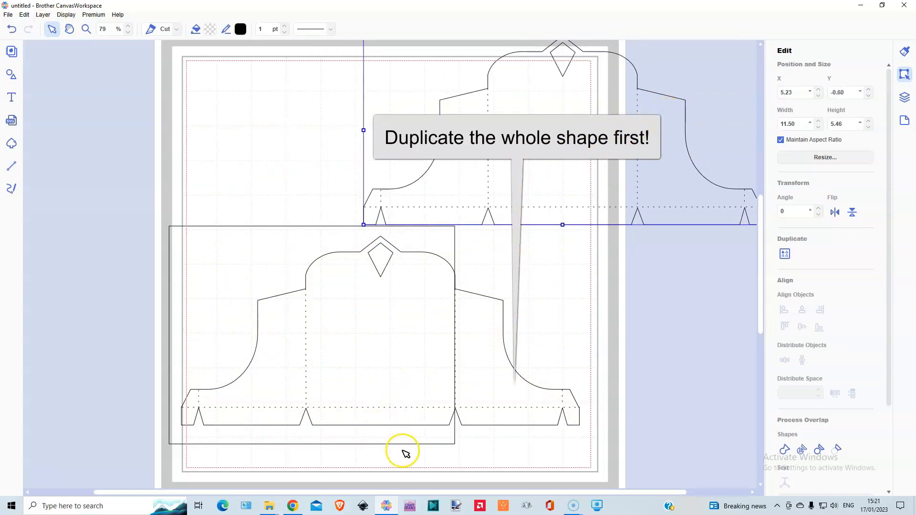
Ungroup the original box template to separate its outline from the fold lines.
{"action": "left_click", "coordinate": [481, 342]}
{"action": "left_click", "coordinate": [43, 15]}
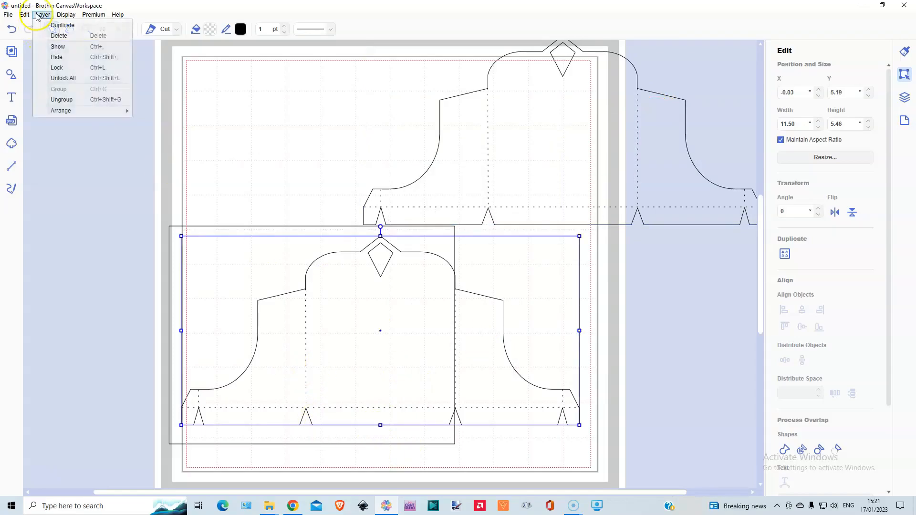
{"action": "left_click", "coordinate": [62, 99]}
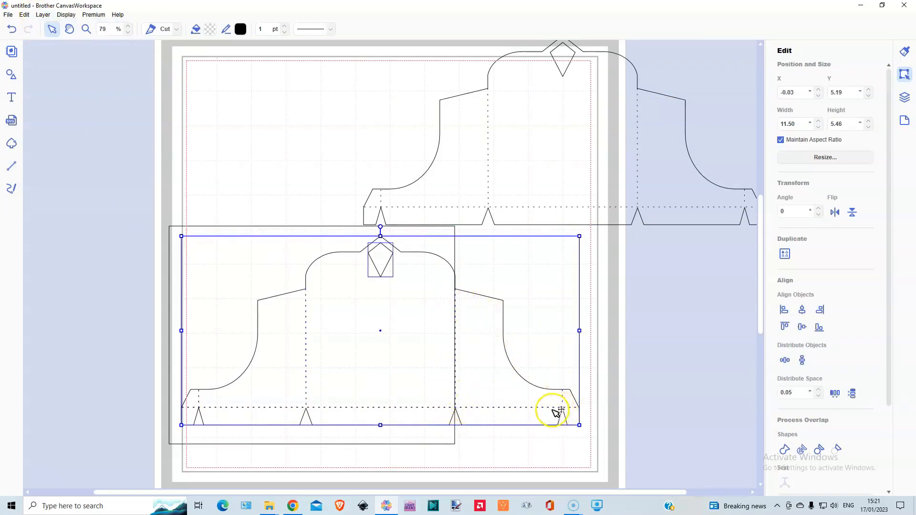
Subtract the large rectangle from the template outline and move the remaining right flap toward the middle of the mat.
{"action": "left_click", "coordinate": [252, 270]}
{"action": "left_click", "coordinate": [249, 269]}
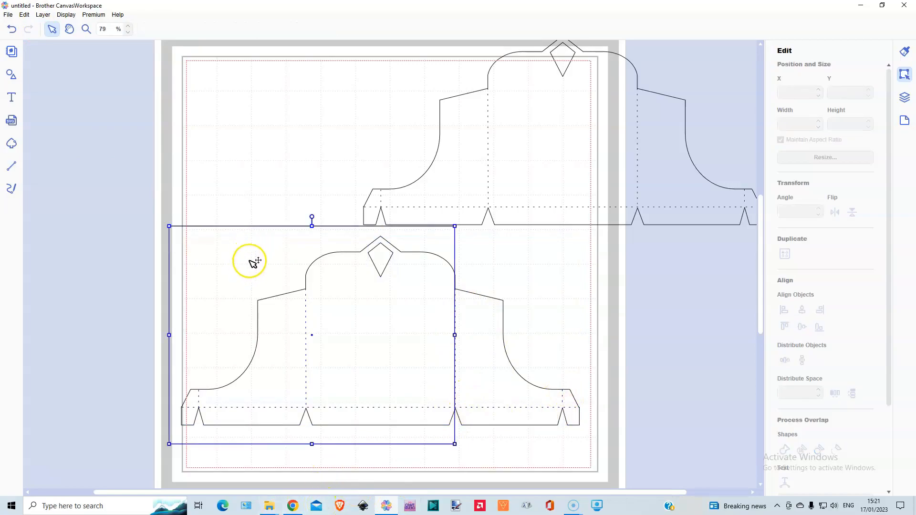
{"action": "left_click", "coordinate": [491, 391], "text": "shift"}
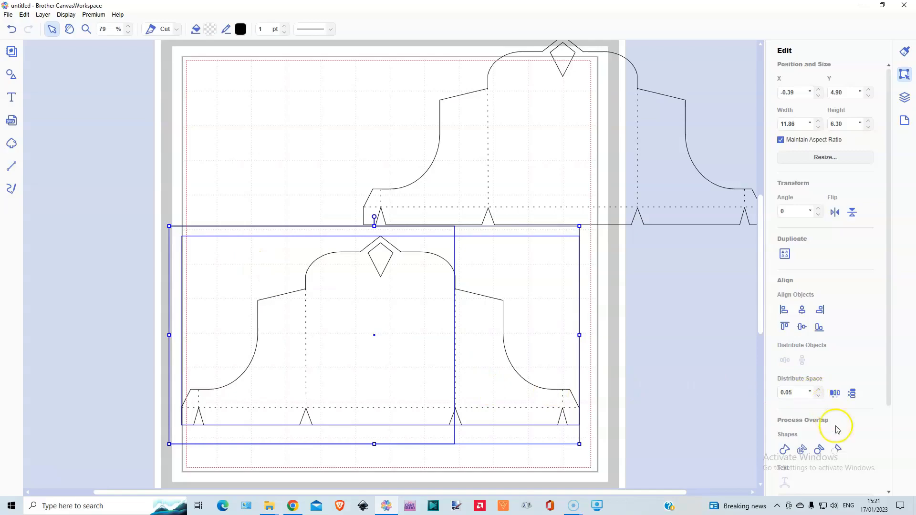
{"action": "left_click", "coordinate": [837, 450]}
{"action": "left_click_drag", "start_coordinate": [487, 353], "coordinate": [348, 350]}
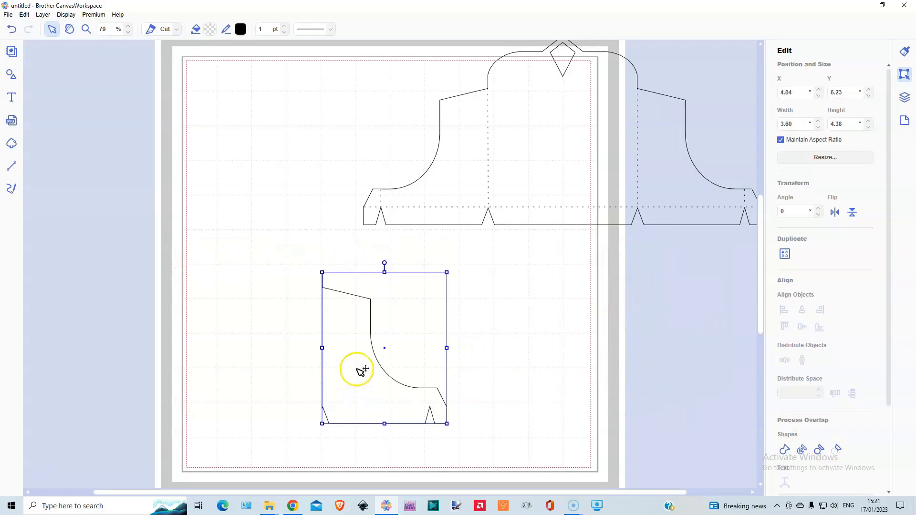
Add a 3.94 by 2.76 inch rectangle over the flap's notched bottom strip and subtract it from the flap.
{"action": "left_click", "coordinate": [325, 273]}
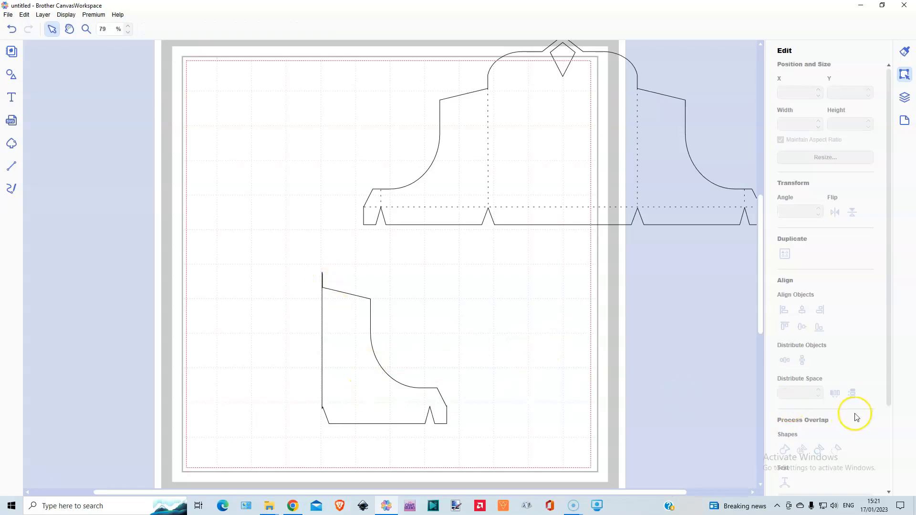
{"action": "left_click", "coordinate": [414, 412]}
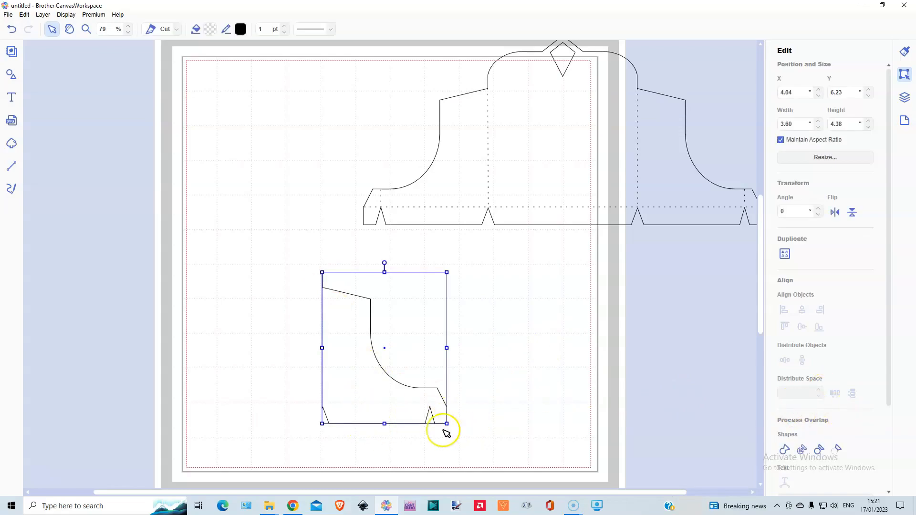
{"action": "left_click", "coordinate": [8, 78]}
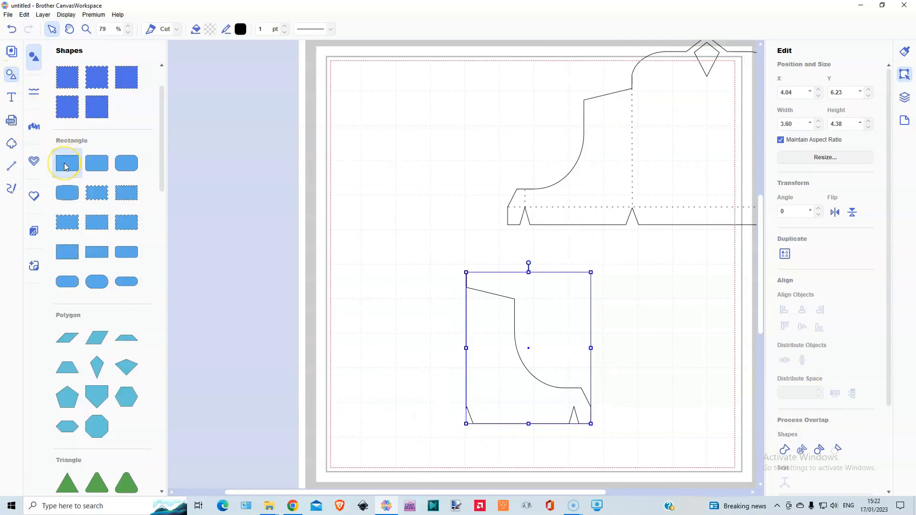
{"action": "left_click", "coordinate": [66, 167]}
{"action": "left_click", "coordinate": [9, 77]}
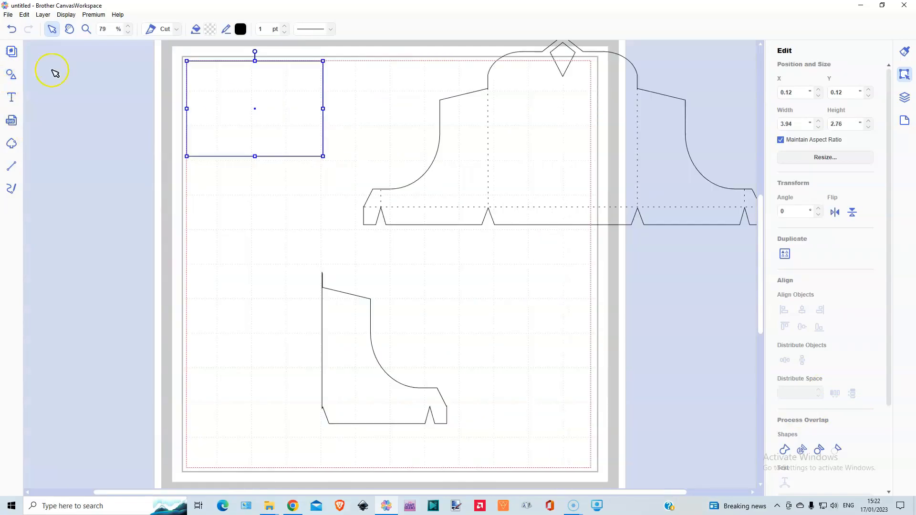
{"action": "left_click_drag", "start_coordinate": [269, 106], "coordinate": [403, 454]}
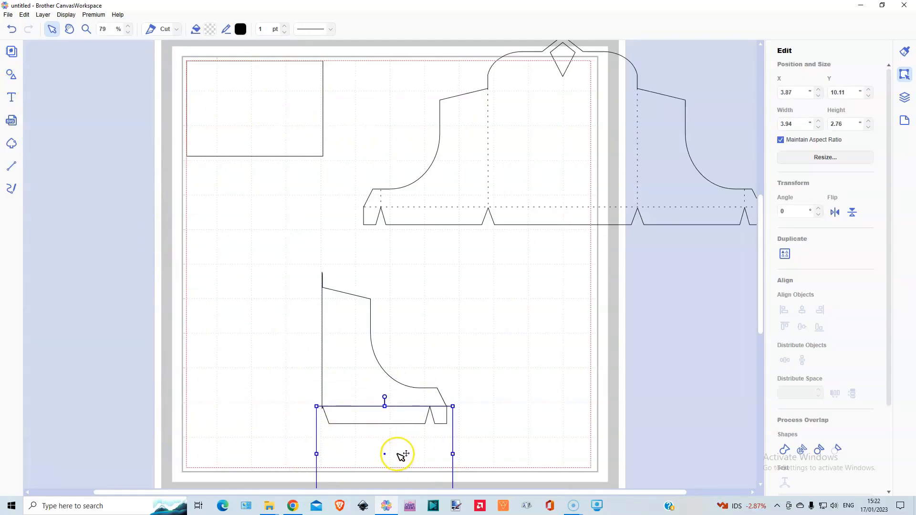
{"action": "scroll", "coordinate": [401, 455], "scroll_direction": "down", "scroll_amount": 1}
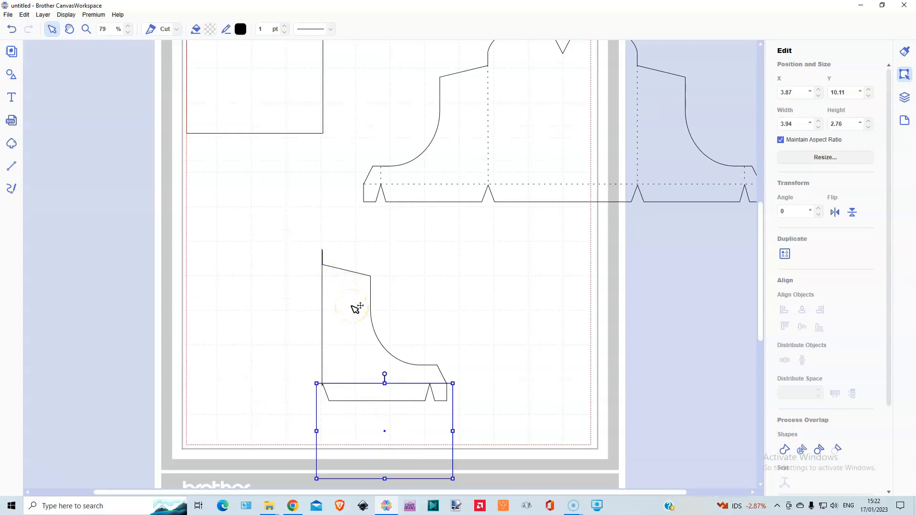
{"action": "left_click", "coordinate": [357, 307], "text": "shift"}
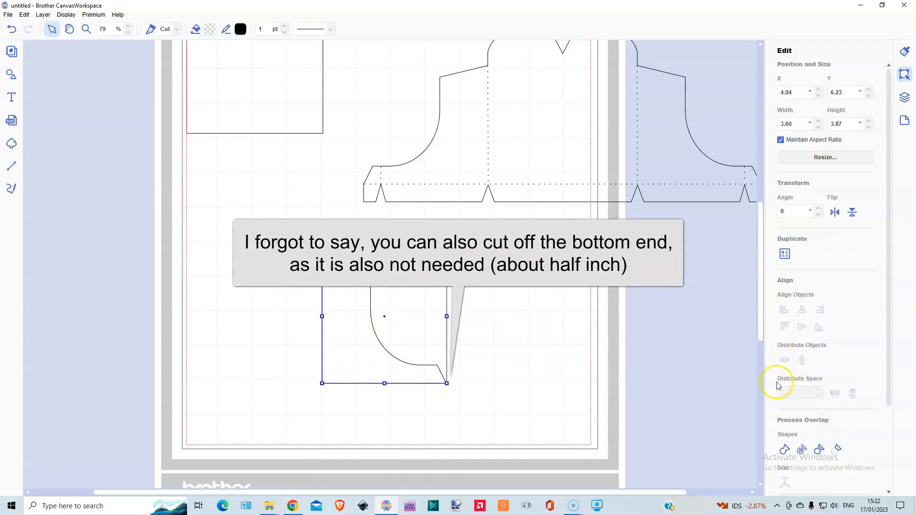
Create an inward offset line of the trimmed flap with 0.08 inch spacing and round corners, leaving the original line as is.
{"action": "scroll", "coordinate": [870, 392], "scroll_direction": "down", "scroll_amount": 2}
{"action": "left_click", "coordinate": [825, 452]}
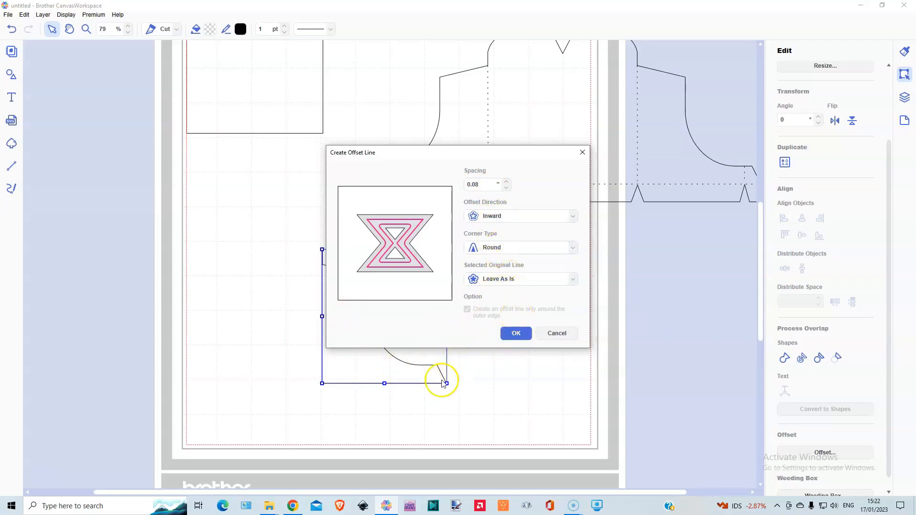
{"action": "left_click", "coordinate": [518, 334]}
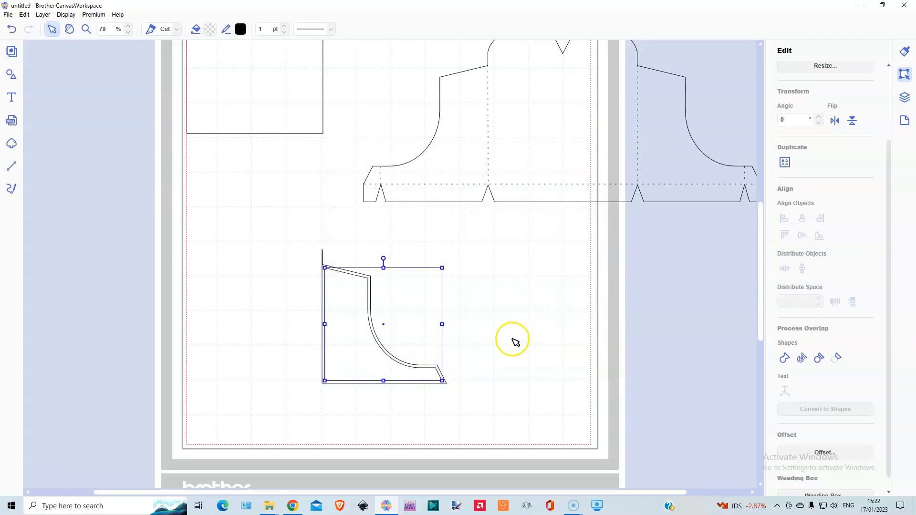
Compare the offset panel with the template's right flap, flip it horizontally and move it clear of the template.
{"action": "left_click_drag", "start_coordinate": [349, 345], "coordinate": [665, 146]}
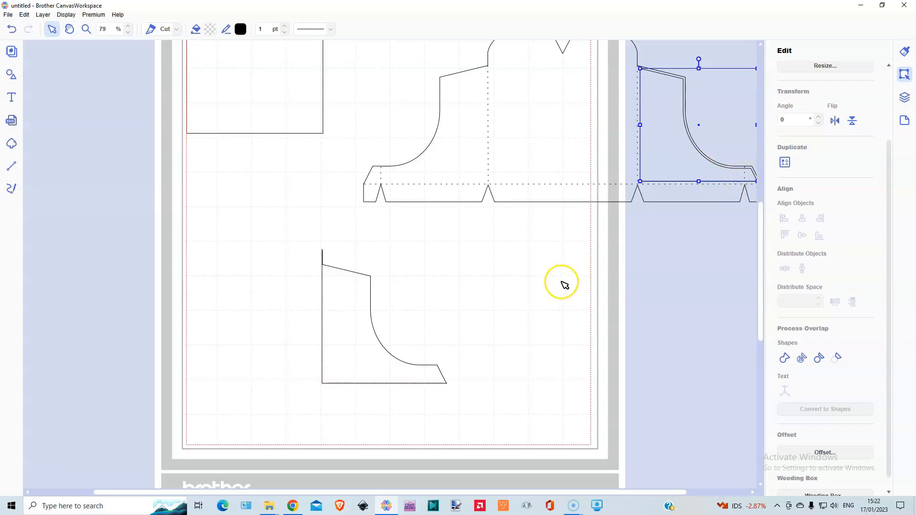
{"action": "left_click_drag", "start_coordinate": [649, 165], "coordinate": [519, 156]}
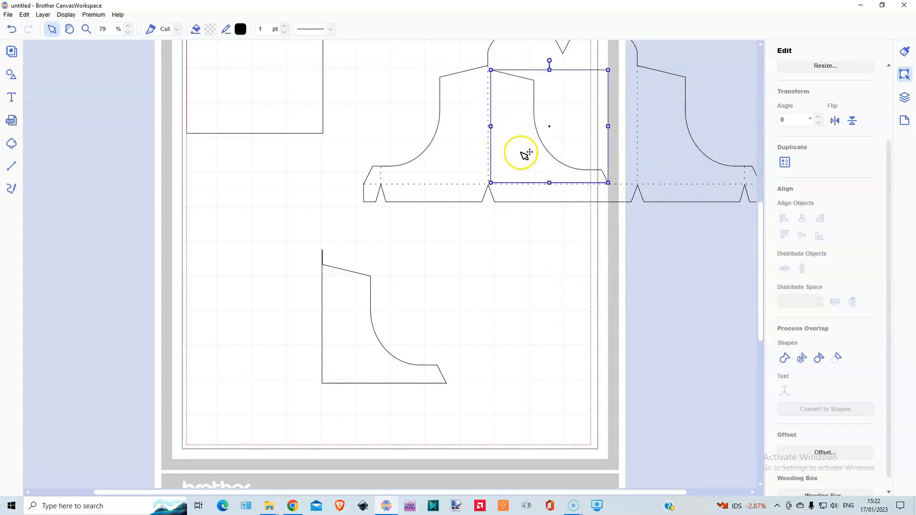
{"action": "left_click", "coordinate": [835, 121]}
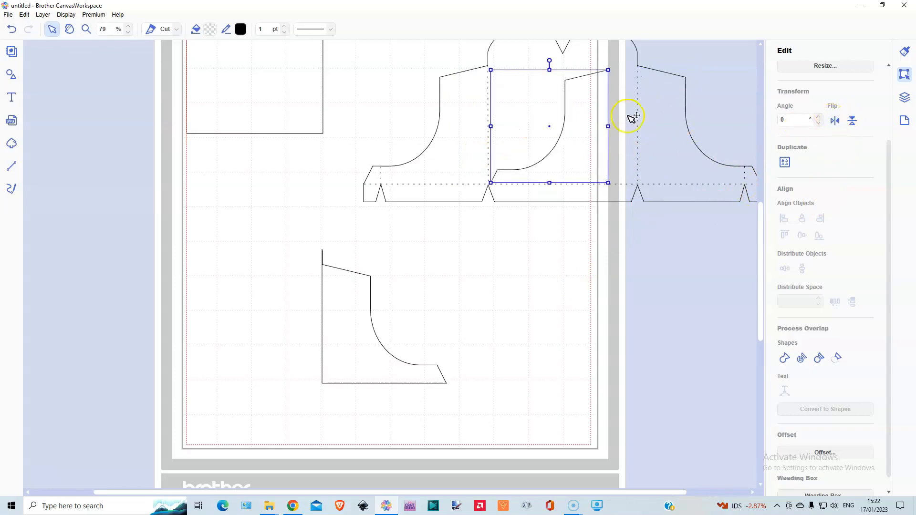
{"action": "left_click_drag", "start_coordinate": [579, 147], "coordinate": [656, 309]}
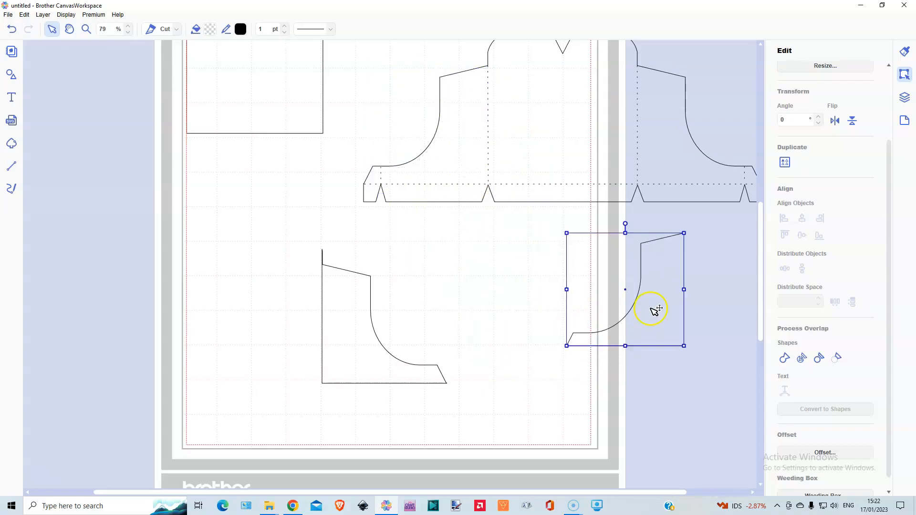
Delete the larger trimmed flap and move the flipped offset panel to the mat's lower left.
{"action": "left_click", "coordinate": [365, 329]}
{"action": "key", "text": "Delete"}
{"action": "left_click_drag", "start_coordinate": [664, 325], "coordinate": [263, 380]}
Duplicate the offset panel, flip the copy horizontally and place it right beside the first panel.
{"action": "left_click", "coordinate": [43, 15]}
{"action": "left_click", "coordinate": [56, 26]}
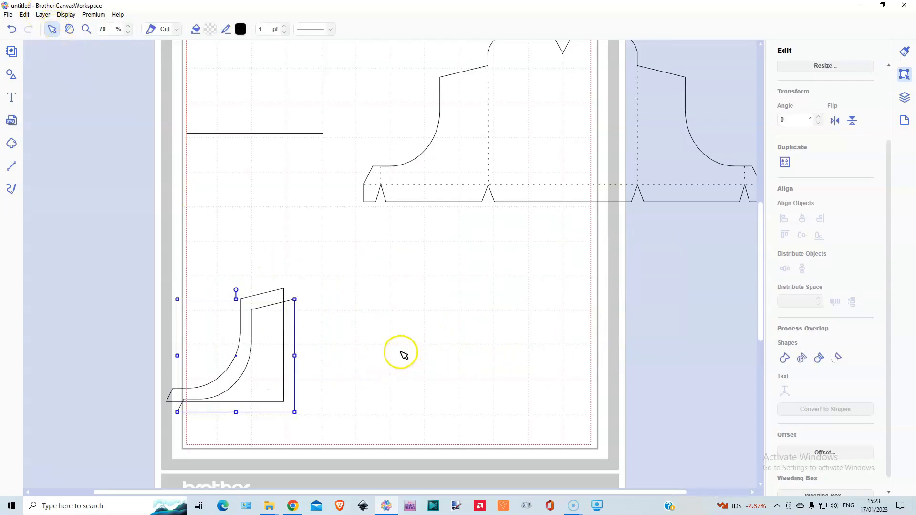
{"action": "left_click", "coordinate": [835, 121]}
{"action": "left_click_drag", "start_coordinate": [187, 347], "coordinate": [302, 337]}
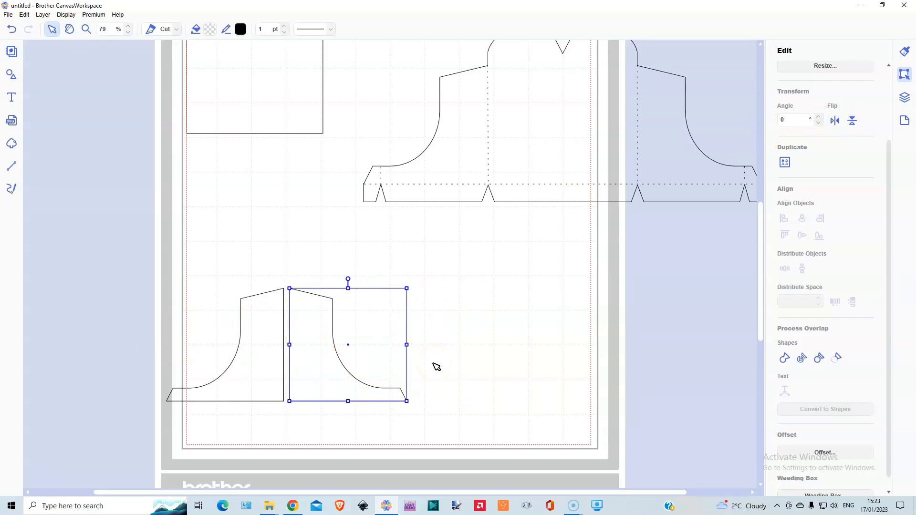
Move the full template above the two panels and fit the spare rectangle over its left flap, up to the left vertical fold line.
{"action": "scroll", "coordinate": [418, 385], "scroll_direction": "up", "scroll_amount": 1}
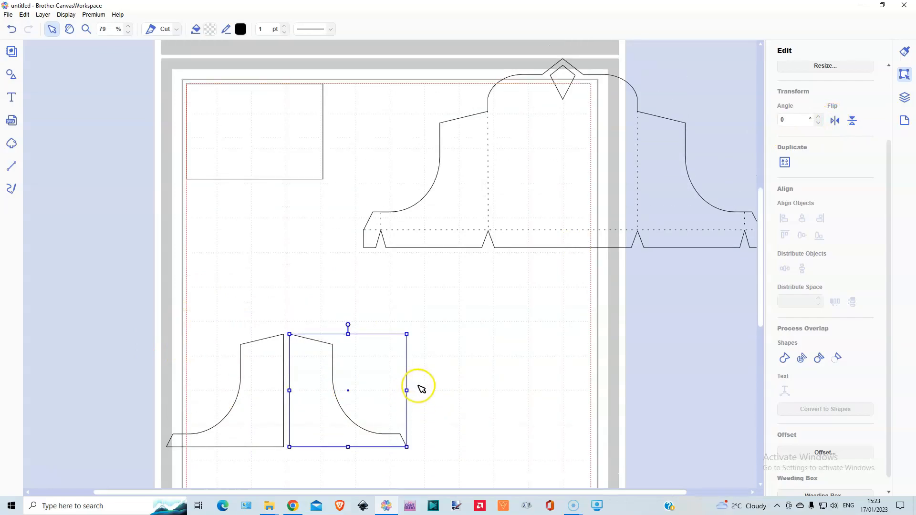
{"action": "left_click_drag", "start_coordinate": [544, 190], "coordinate": [407, 264]}
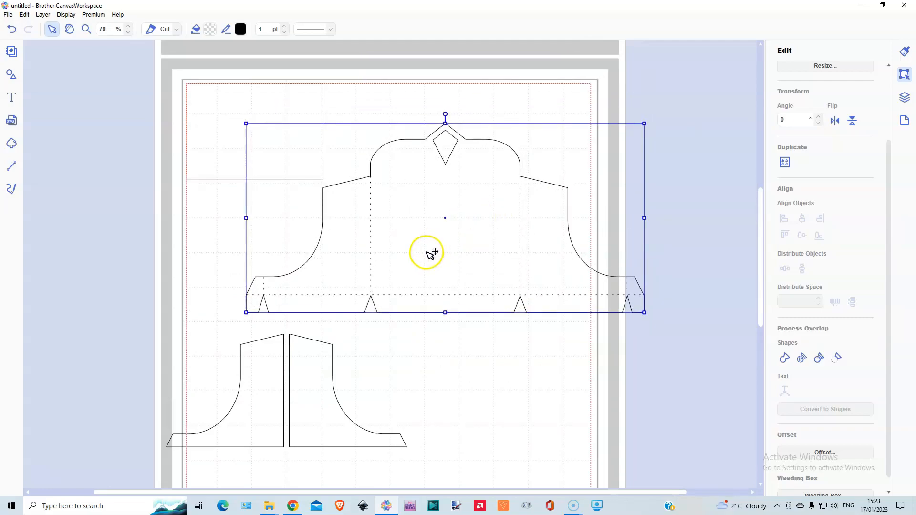
{"action": "left_click", "coordinate": [271, 88]}
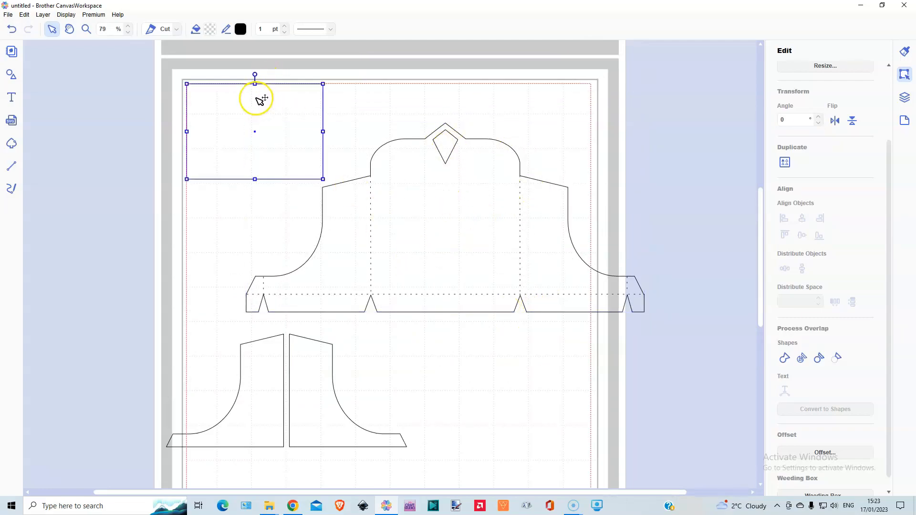
{"action": "left_click_drag", "start_coordinate": [262, 95], "coordinate": [305, 143]}
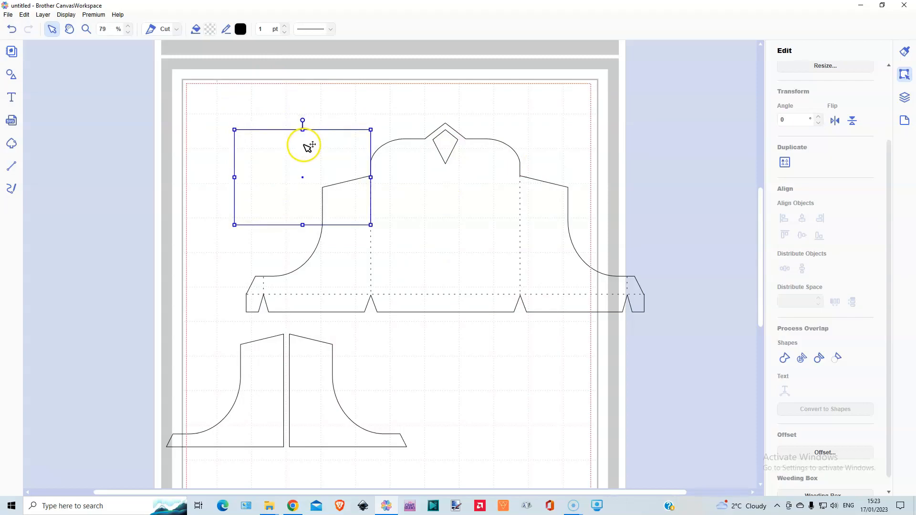
{"action": "left_click_drag", "start_coordinate": [303, 226], "coordinate": [301, 324]}
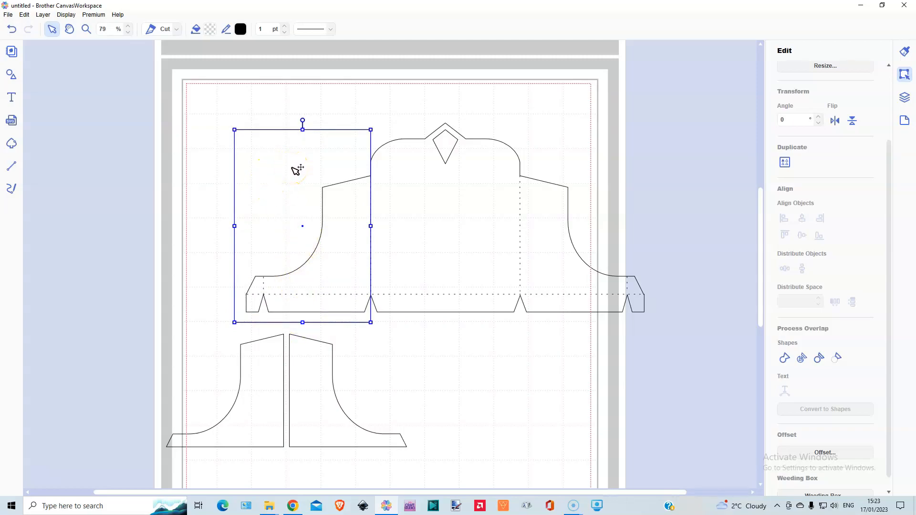
Duplicate the tall rectangle and place the copy over the right flap, aligned with the right vertical fold line.
{"action": "left_click", "coordinate": [46, 17]}
{"action": "left_click", "coordinate": [56, 26]}
{"action": "left_click_drag", "start_coordinate": [642, 202], "coordinate": [639, 201]}
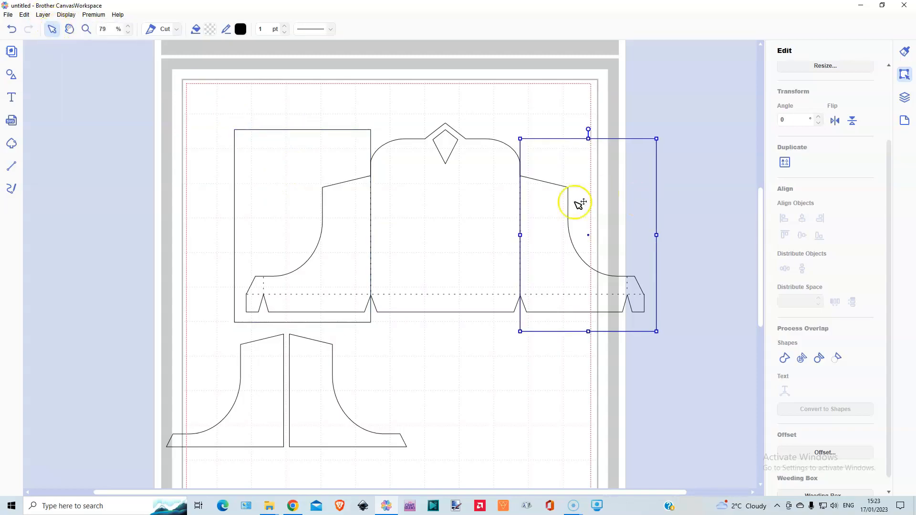
Subtract the two tall rectangles from the full template so that both side flaps are cut off the centre panel.
{"action": "left_click", "coordinate": [342, 176]}
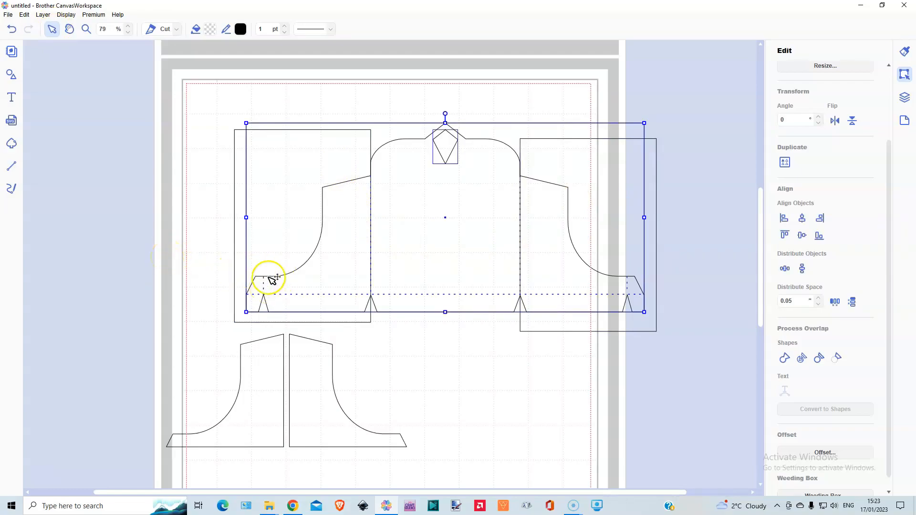
{"action": "left_click", "coordinate": [215, 273]}
{"action": "left_click", "coordinate": [271, 288]}
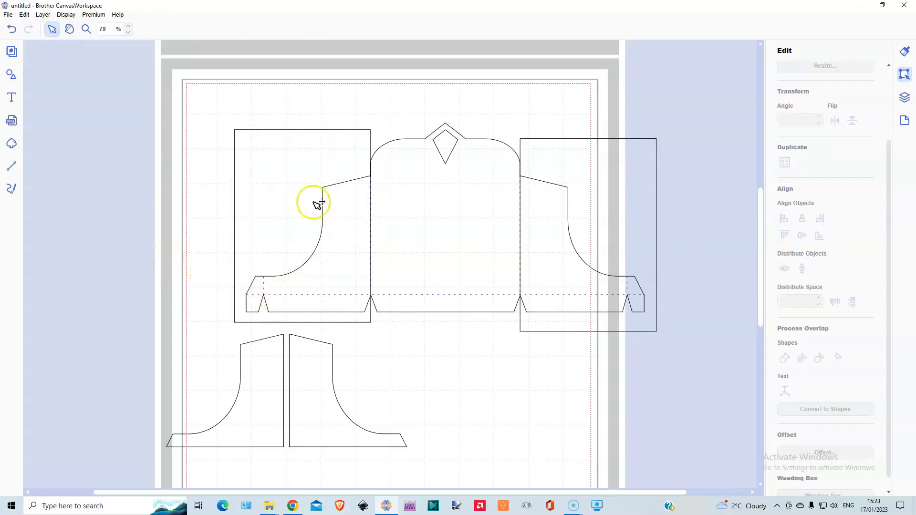
{"action": "left_click", "coordinate": [308, 171]}
{"action": "left_click", "coordinate": [439, 214], "text": "shift"}
{"action": "left_click", "coordinate": [627, 162], "text": "shift"}
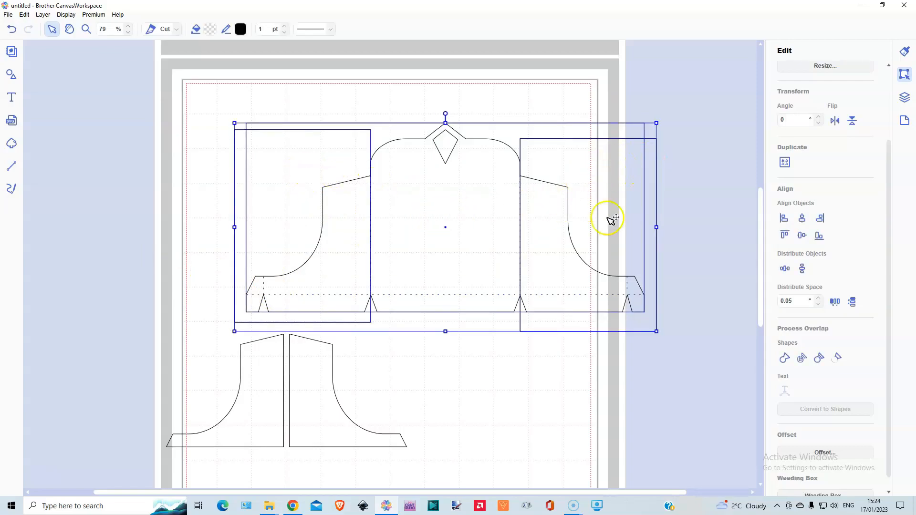
{"action": "left_click", "coordinate": [838, 359]}
{"action": "left_click", "coordinate": [419, 331]}
{"action": "left_click", "coordinate": [477, 238]}
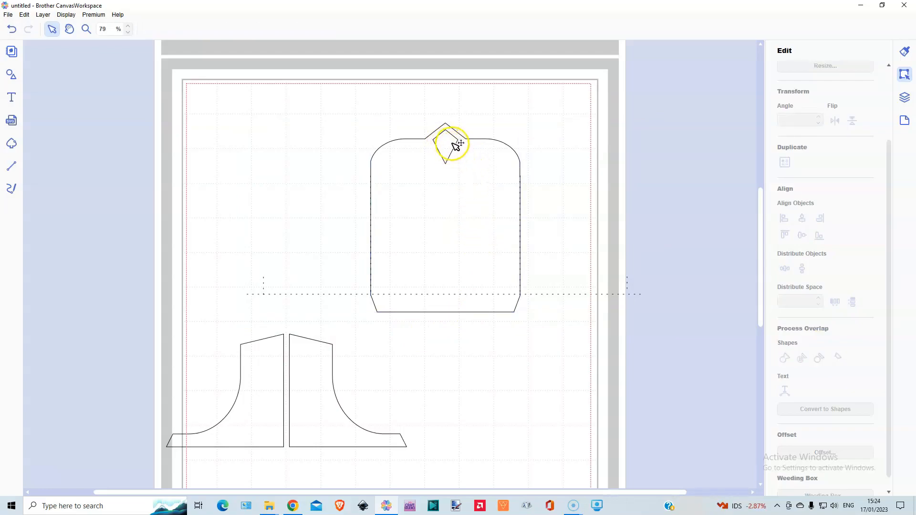
Cut the diamond out of the centre panel, clear the leftover fold lines and place the panel at the mat's upper right.
{"action": "right_click", "coordinate": [408, 178]}
{"action": "mouse_move", "coordinate": [459, 301]}
{"action": "left_click", "coordinate": [512, 332]}
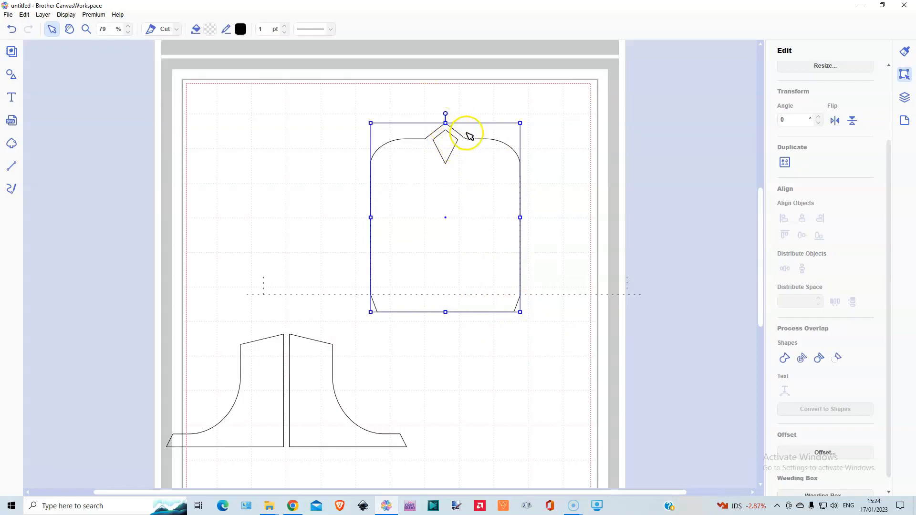
{"action": "left_click", "coordinate": [443, 154], "text": "shift"}
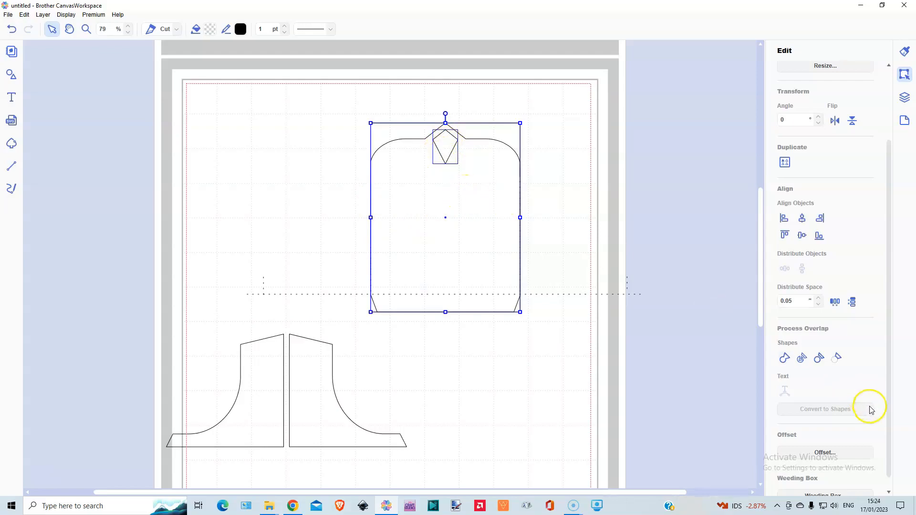
{"action": "left_click", "coordinate": [838, 356]}
{"action": "left_click_drag", "start_coordinate": [472, 206], "coordinate": [171, 135]}
{"action": "left_click_drag", "start_coordinate": [149, 160], "coordinate": [468, 193]}
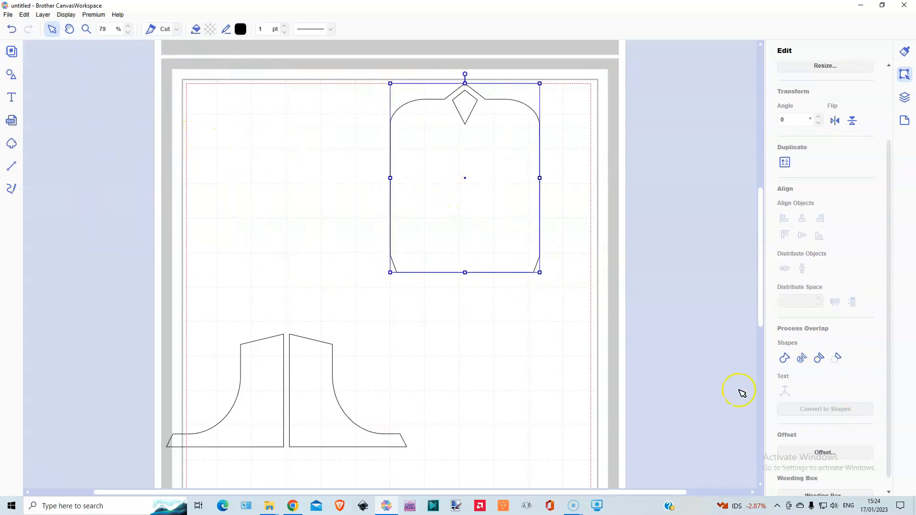
Create a 0.08 inch inward offset of the centre panel with round corners, keeping the original, and place the offset at the mat's upper left.
{"action": "left_click", "coordinate": [823, 453]}
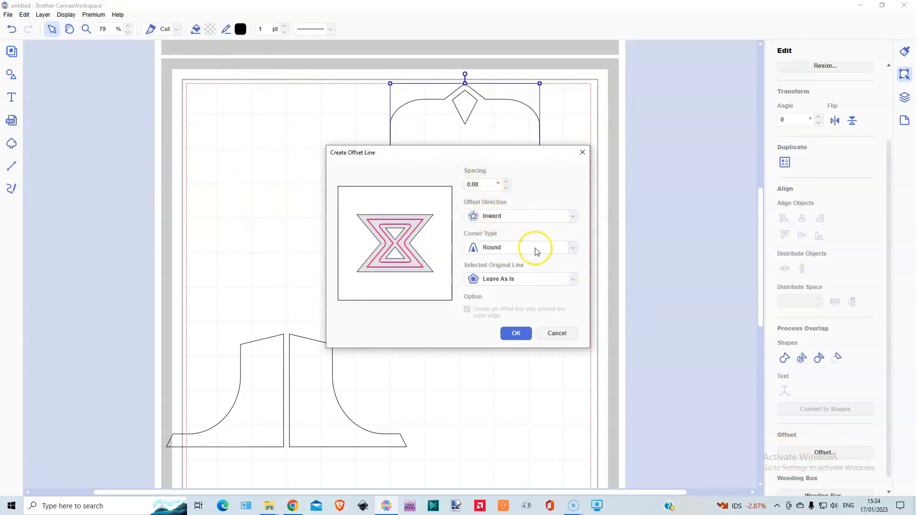
{"action": "left_click", "coordinate": [517, 333]}
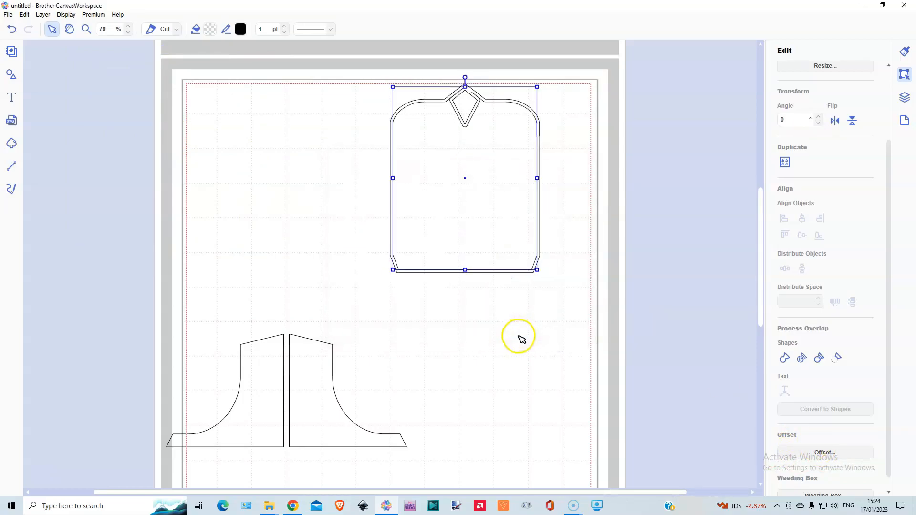
{"action": "left_click_drag", "start_coordinate": [495, 210], "coordinate": [306, 220]}
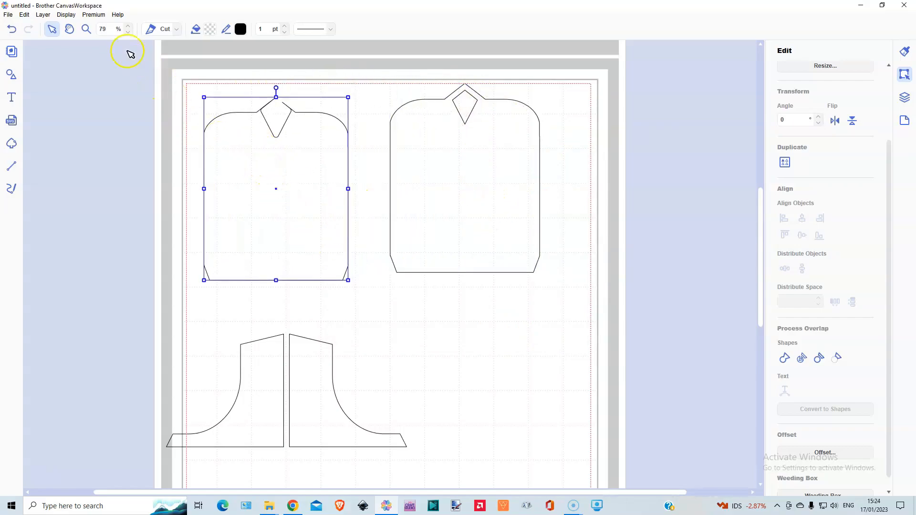
Delete the path points of the peak above the diamond on the offset panel, leaving an open V-shaped notch.
{"action": "left_click", "coordinate": [86, 30]}
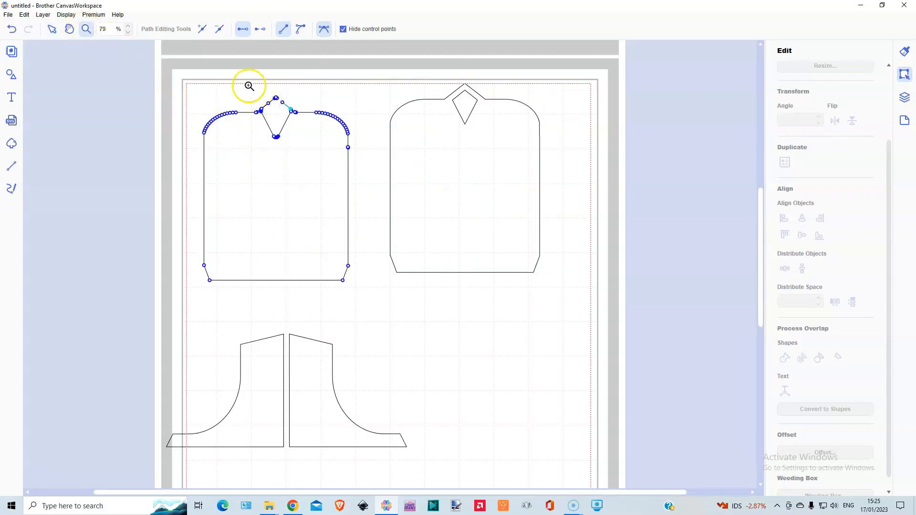
{"action": "left_click_drag", "start_coordinate": [213, 87], "coordinate": [352, 161]}
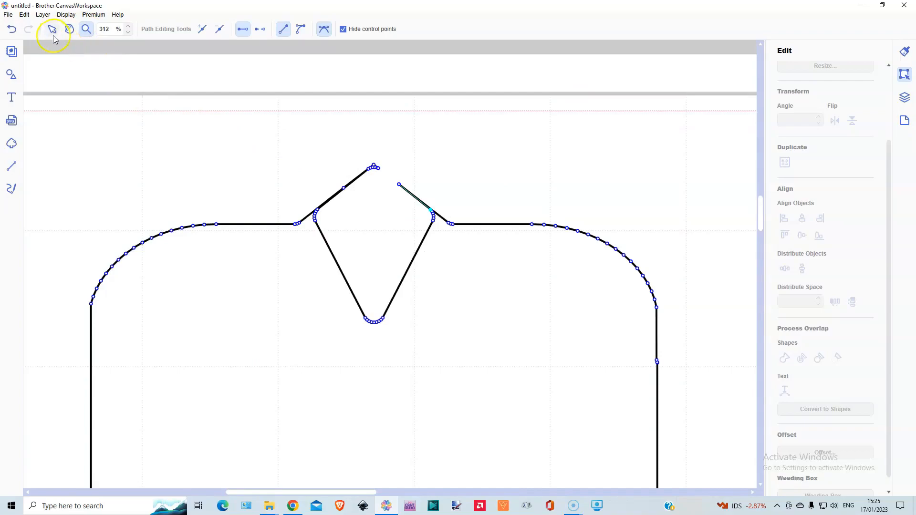
{"action": "left_click", "coordinate": [52, 30]}
{"action": "left_click_drag", "start_coordinate": [301, 153], "coordinate": [436, 199]}
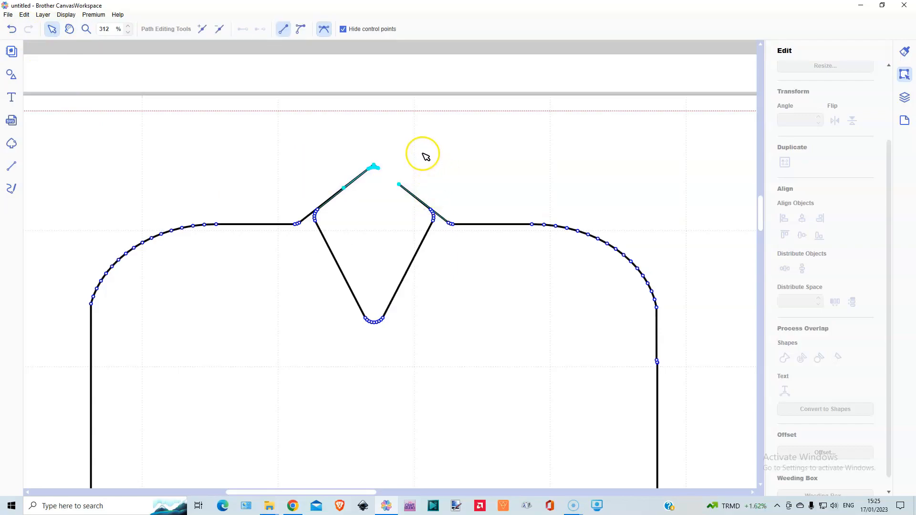
{"action": "key", "text": "Delete"}
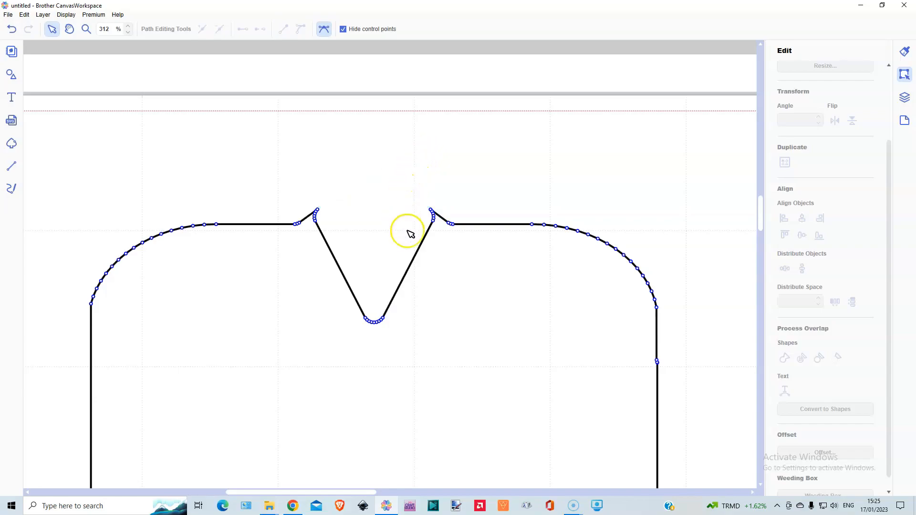
Delete the stray path points on the offset panel's right edge and finish the point editing.
{"action": "scroll", "coordinate": [668, 352], "scroll_direction": "down", "scroll_amount": 1}
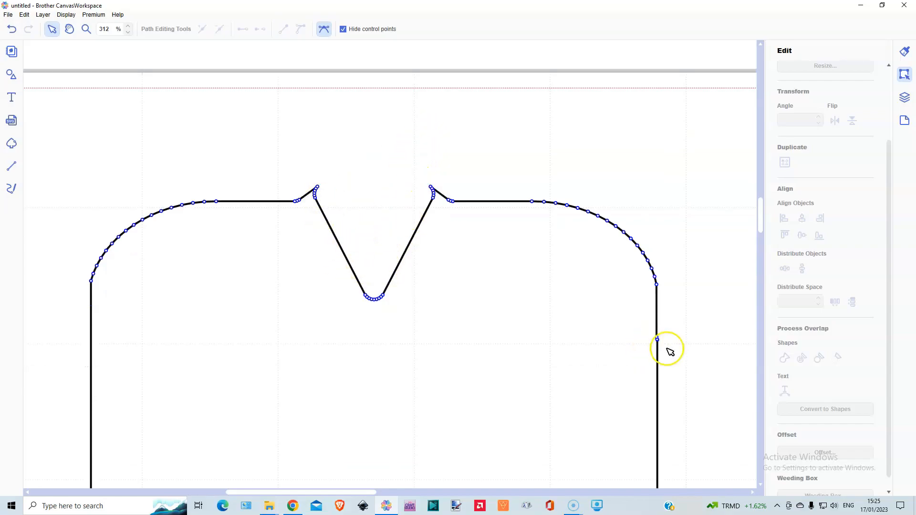
{"action": "left_click_drag", "start_coordinate": [642, 320], "coordinate": [670, 353]}
{"action": "key", "text": "Delete"}
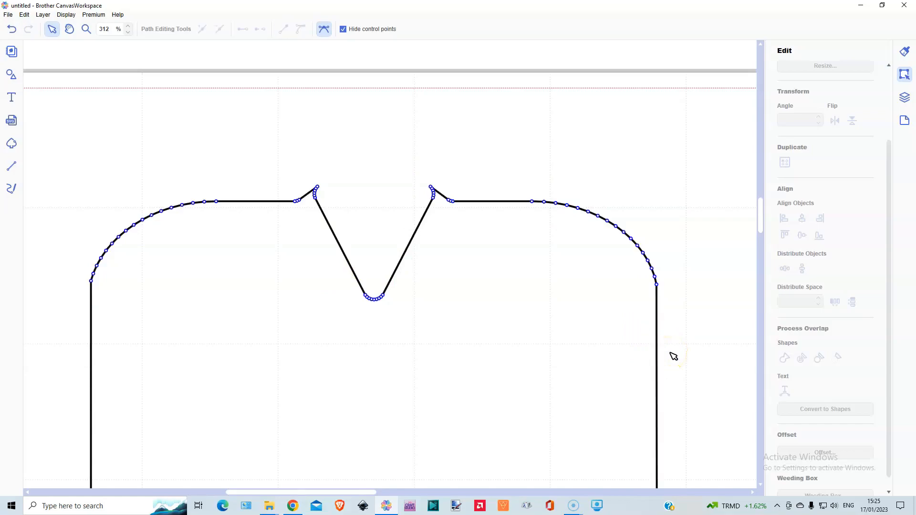
{"action": "scroll", "coordinate": [377, 327], "scroll_direction": "down", "scroll_amount": 2}
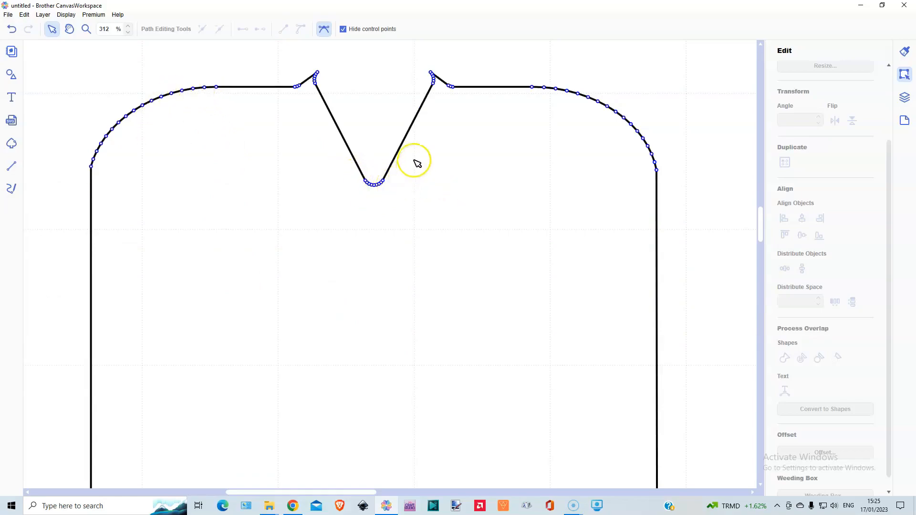
{"action": "left_click", "coordinate": [704, 267]}
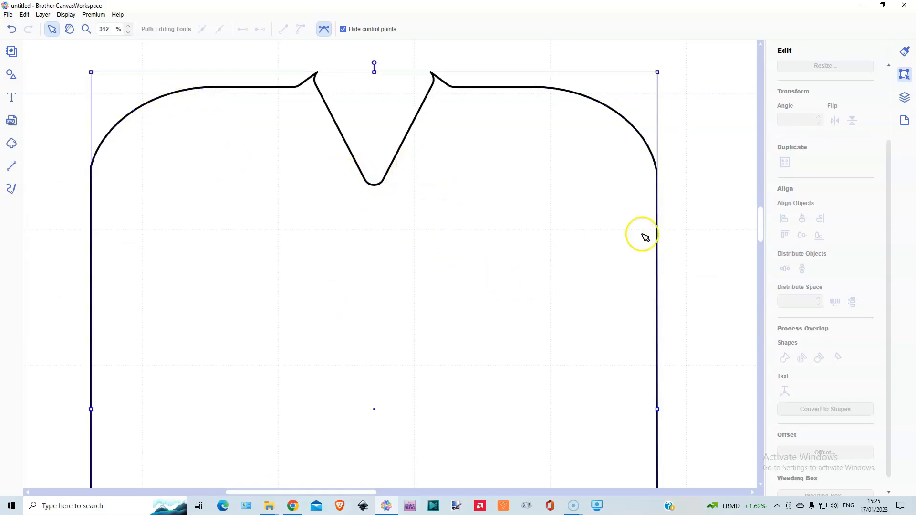
Fit the view to the mat size and move the notched offset panel over the original centre panel.
{"action": "left_click", "coordinate": [65, 15]}
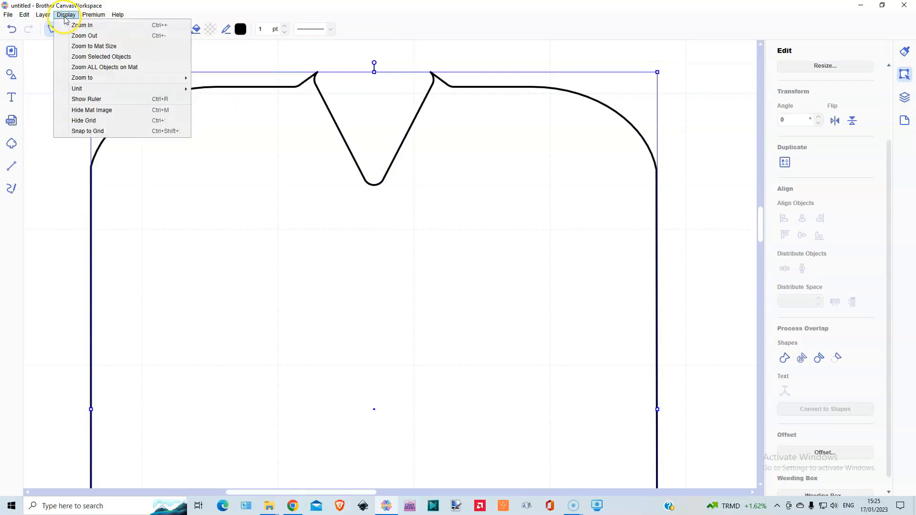
{"action": "left_click", "coordinate": [77, 47]}
{"action": "left_click_drag", "start_coordinate": [256, 190], "coordinate": [446, 182]}
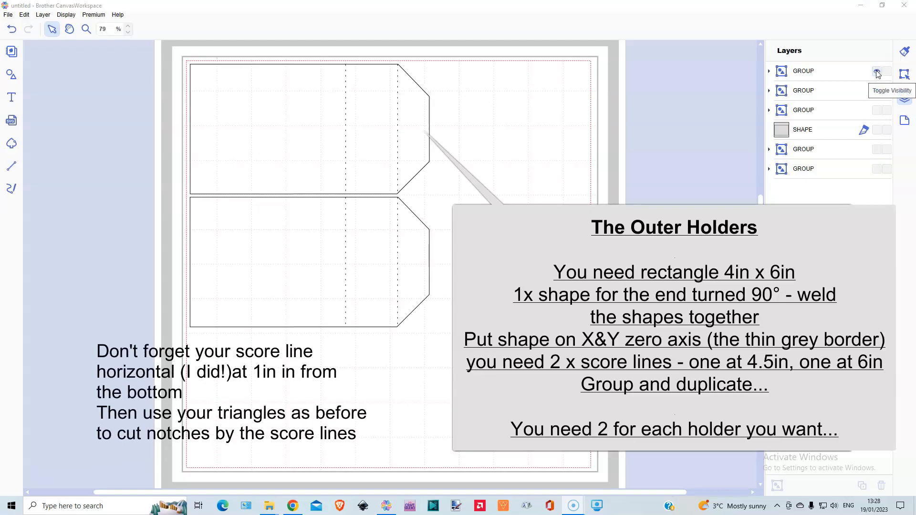
Hide the outer holder layer and review the month and day cube template and the plain rectangle through layer visibility.
{"action": "left_click", "coordinate": [877, 91]}
{"action": "left_click", "coordinate": [877, 111]}
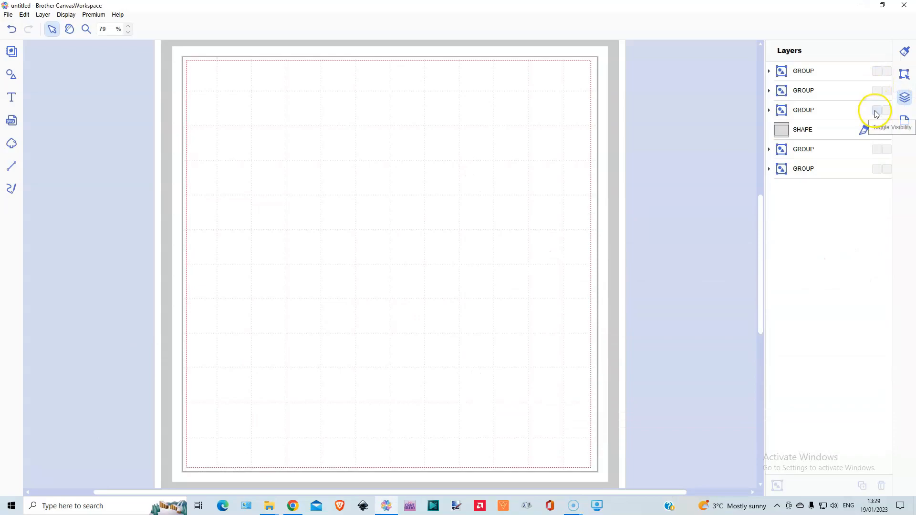
{"action": "left_click", "coordinate": [877, 113]}
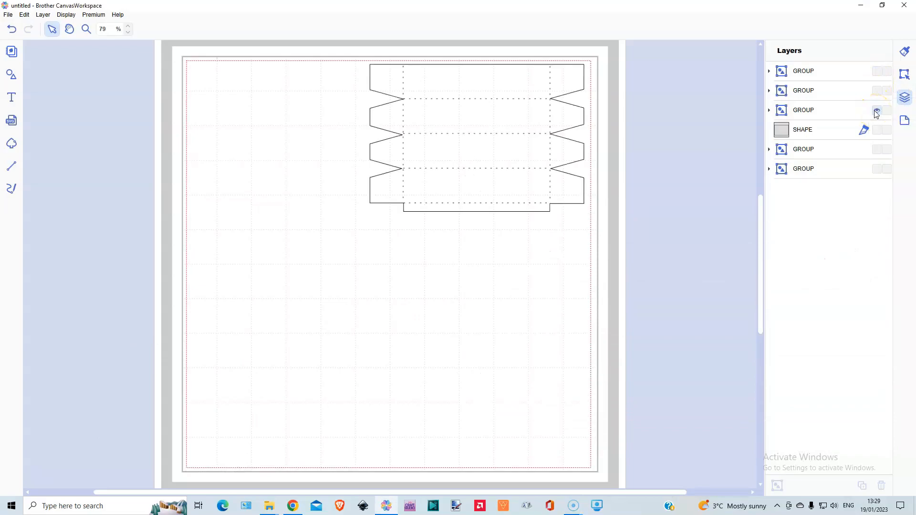
{"action": "left_click", "coordinate": [877, 130]}
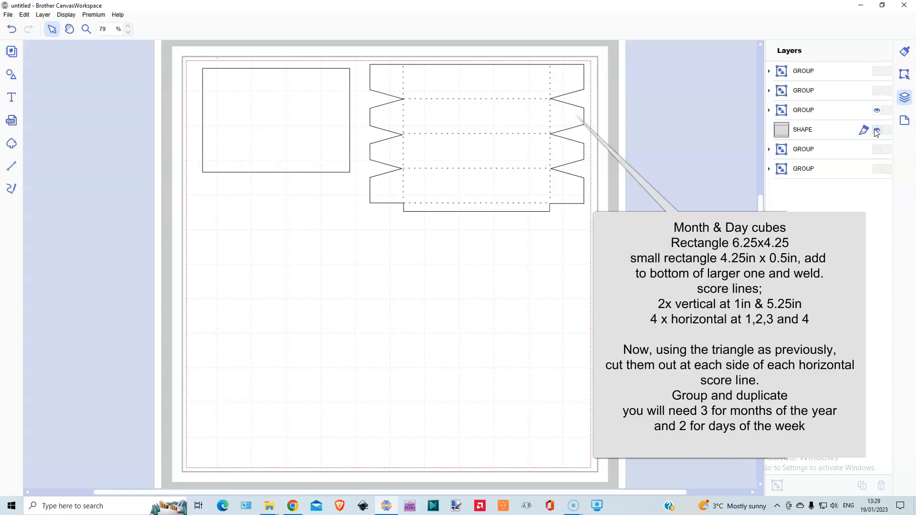
{"action": "left_click", "coordinate": [877, 111]}
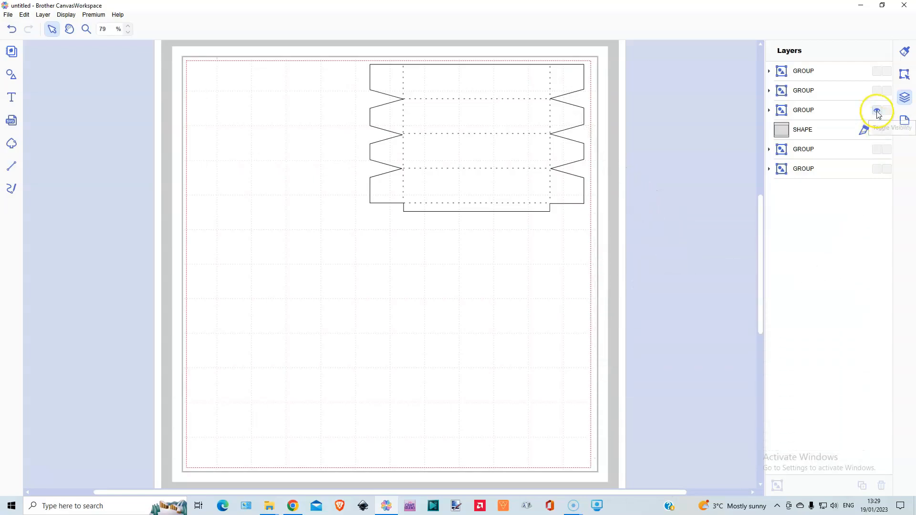
Review the layer of month, weekday and number mats, and replace it on the mat with the layer of decorative panels.
{"action": "left_click", "coordinate": [878, 150]}
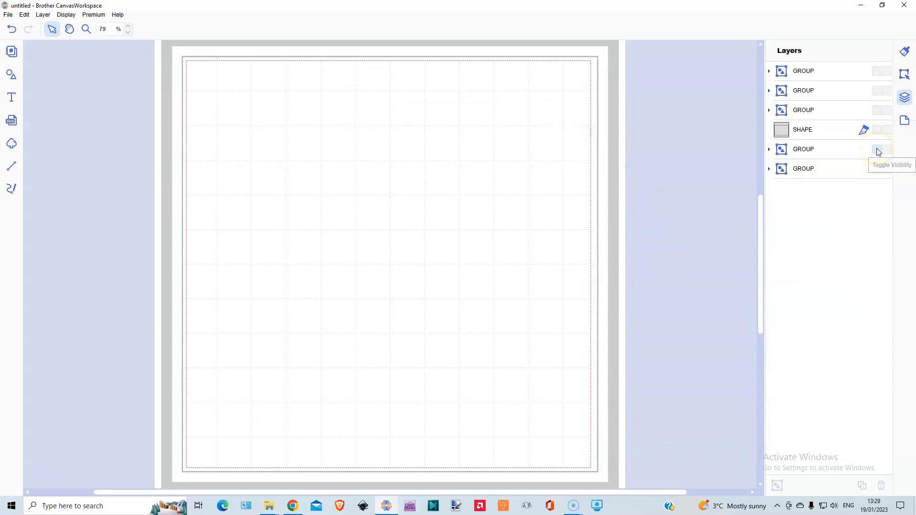
{"action": "left_click", "coordinate": [878, 151]}
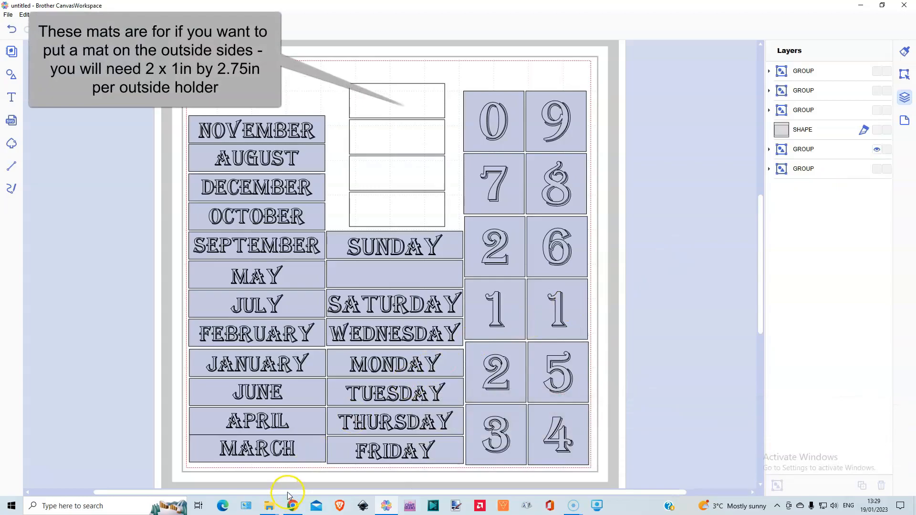
{"action": "left_click_drag", "start_coordinate": [289, 492], "coordinate": [210, 497]}
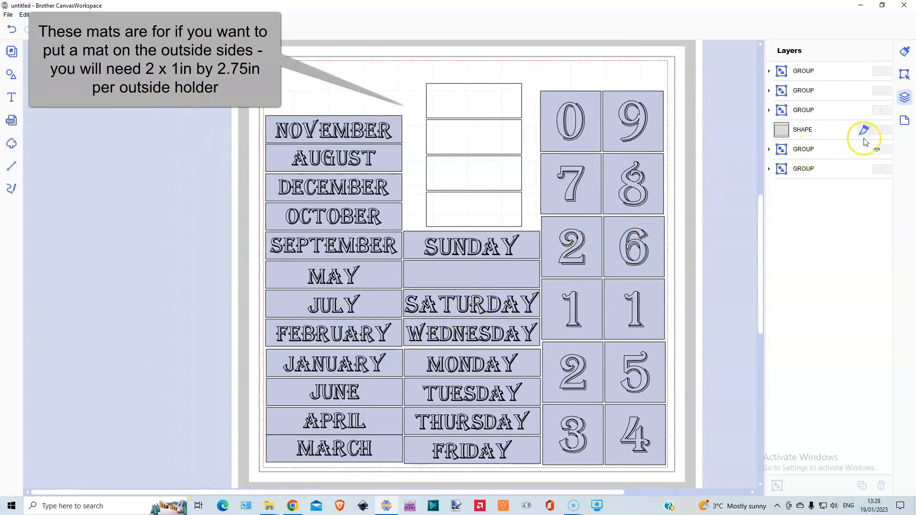
{"action": "left_click", "coordinate": [876, 170]}
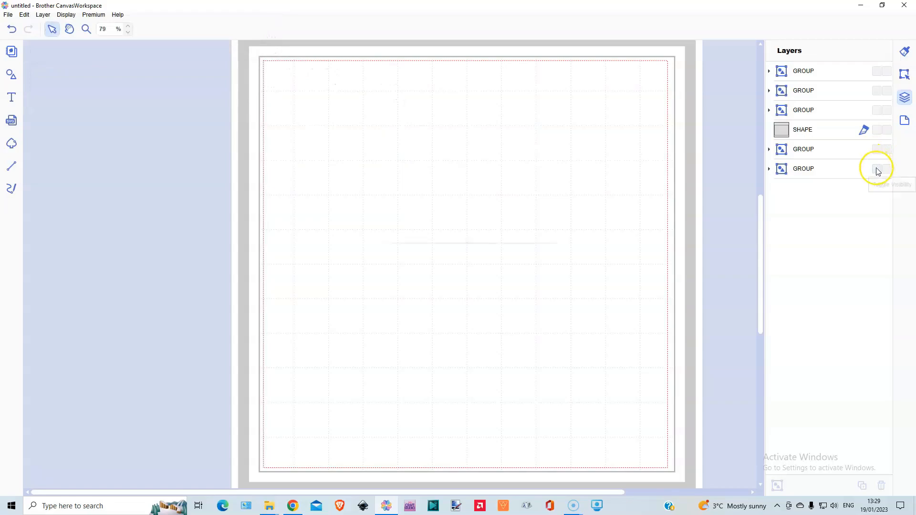
{"action": "left_click", "coordinate": [877, 170]}
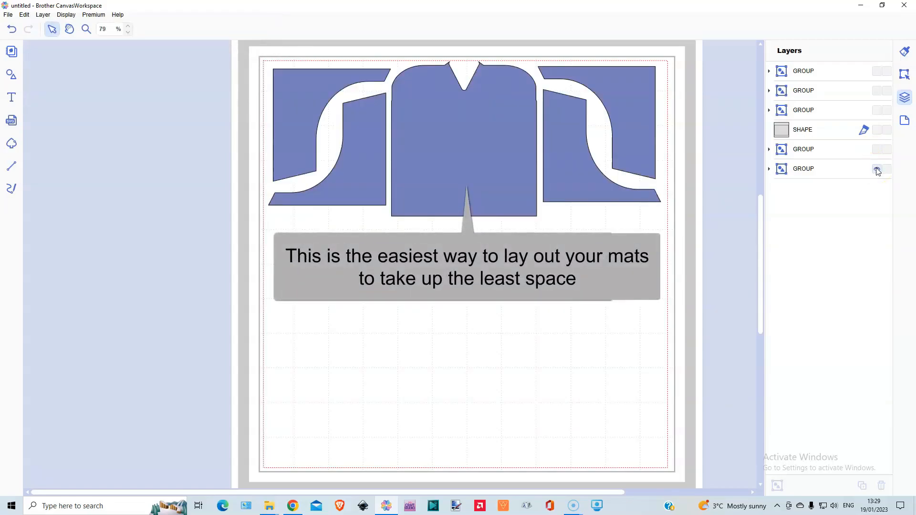